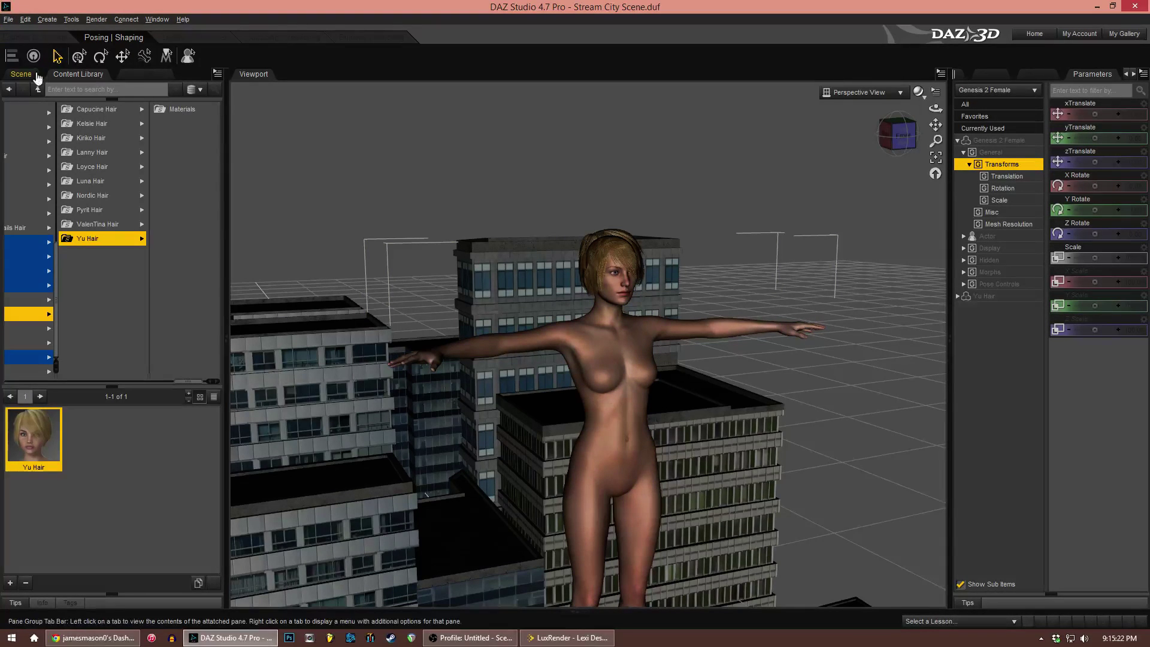
# Find the OOT T-Shirt folder in the content library's clothing category and load its T-shirt onto the Genesis 2 Female figure
pyautogui.click(34, 75)
pyautogui.click(68, 75)
pyautogui.moveTo(182, 377); pyautogui.dragTo(147, 385)
pyautogui.scroll(1, 133, 312)
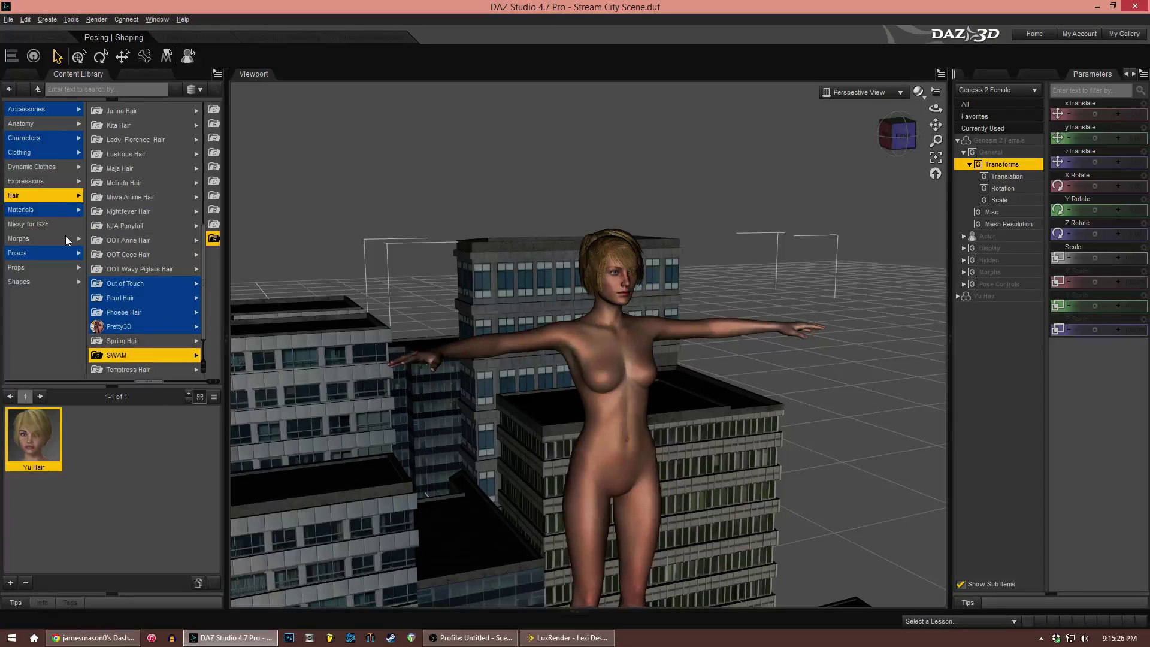
pyautogui.click(40, 154)
pyautogui.scroll(-9, 144, 299)
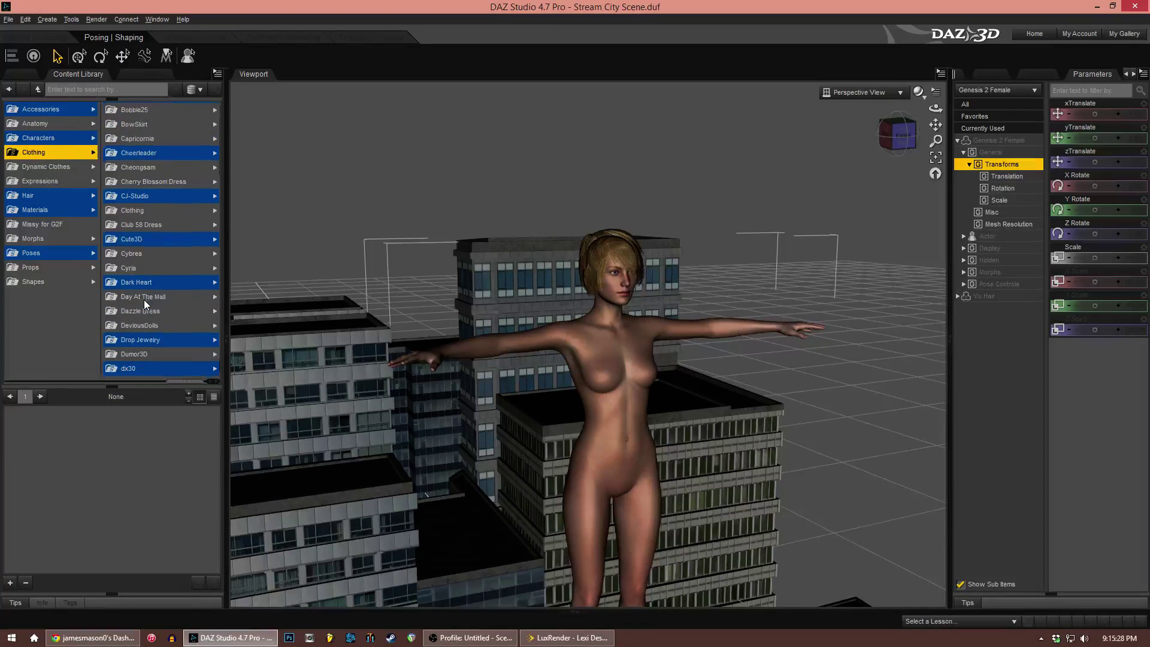
pyautogui.scroll(-8, 143, 304)
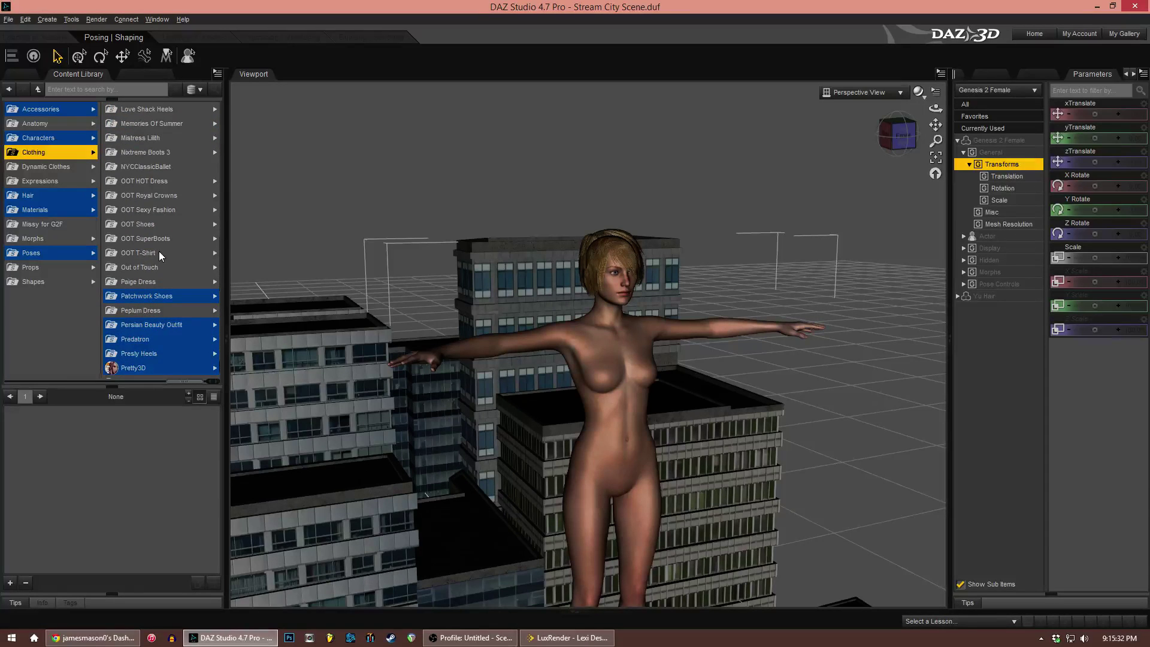
pyautogui.click(159, 253)
pyautogui.doubleClick(50, 430)
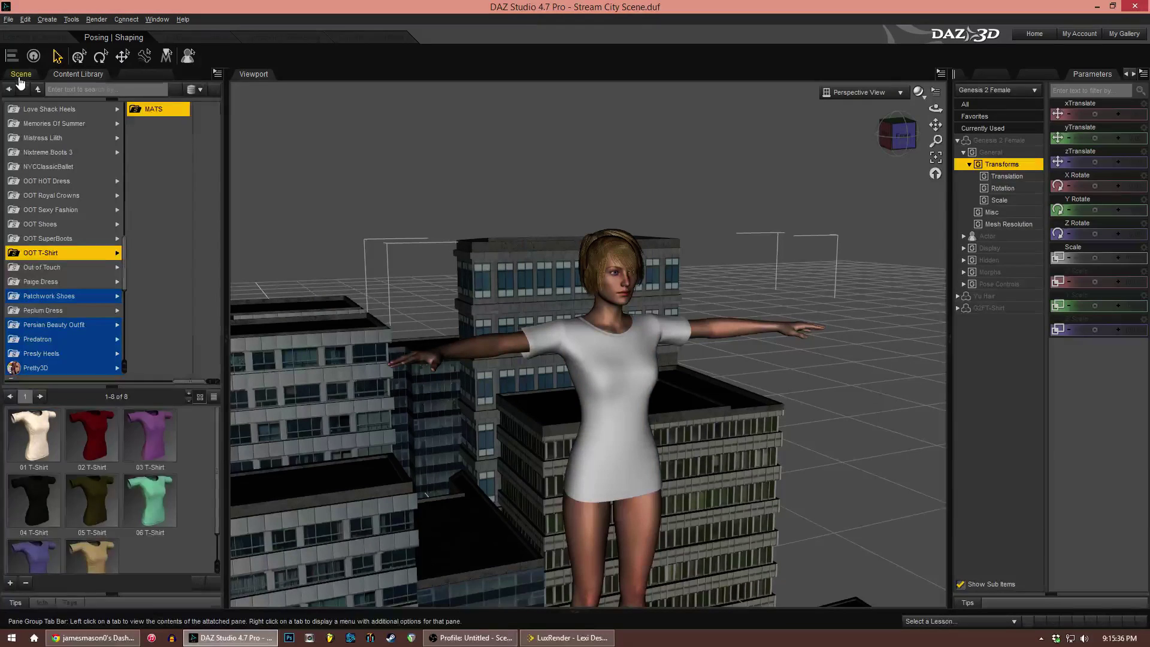
# Recolour the loaded G2FT-Shirt with the 07 T-Shirt material after trying the 06 T-Shirt material
pyautogui.click(21, 76)
pyautogui.click(71, 371)
pyautogui.click(91, 76)
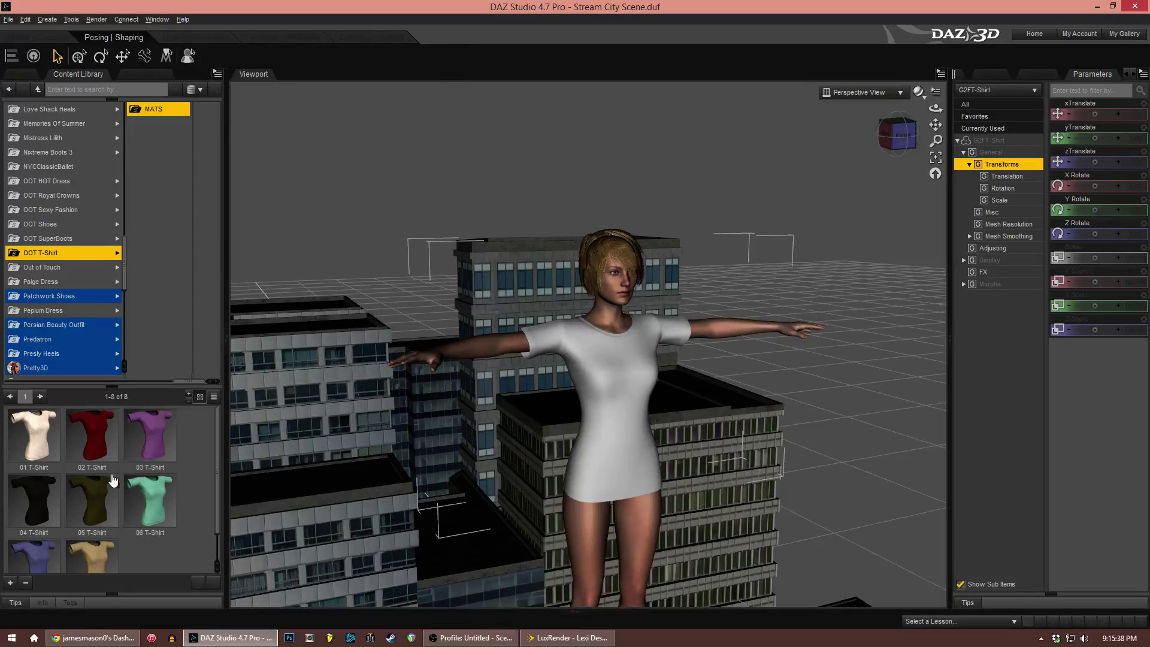
pyautogui.click(52, 512)
pyautogui.doubleClick(157, 499)
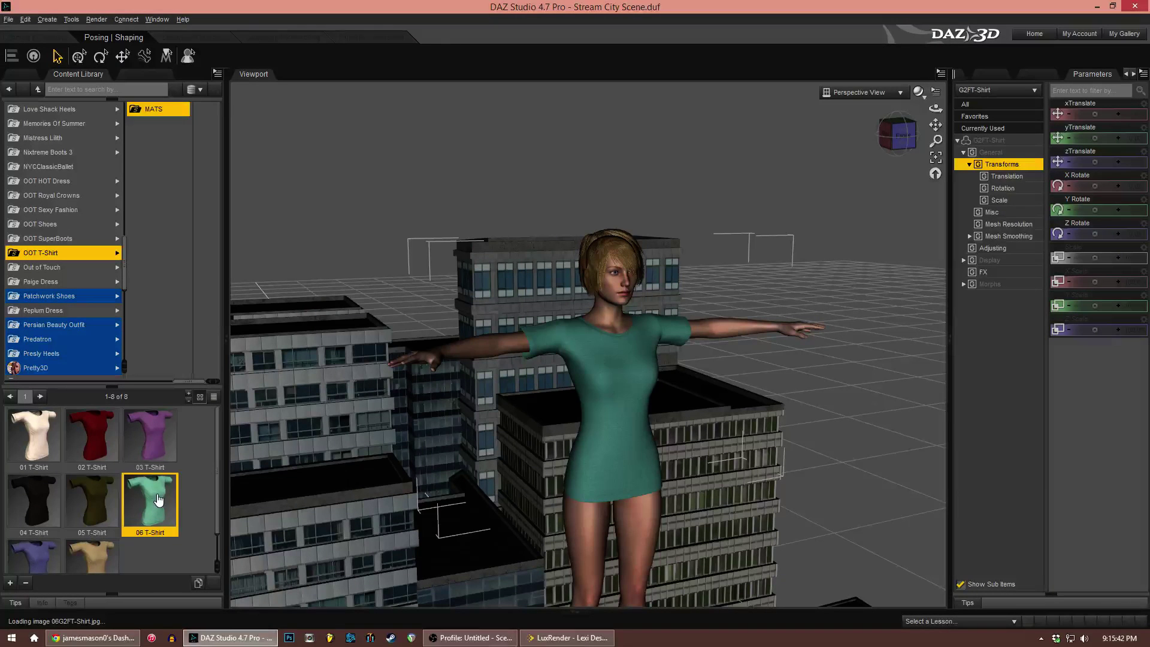
pyautogui.scroll(-1, 158, 499)
pyautogui.doubleClick(28, 545)
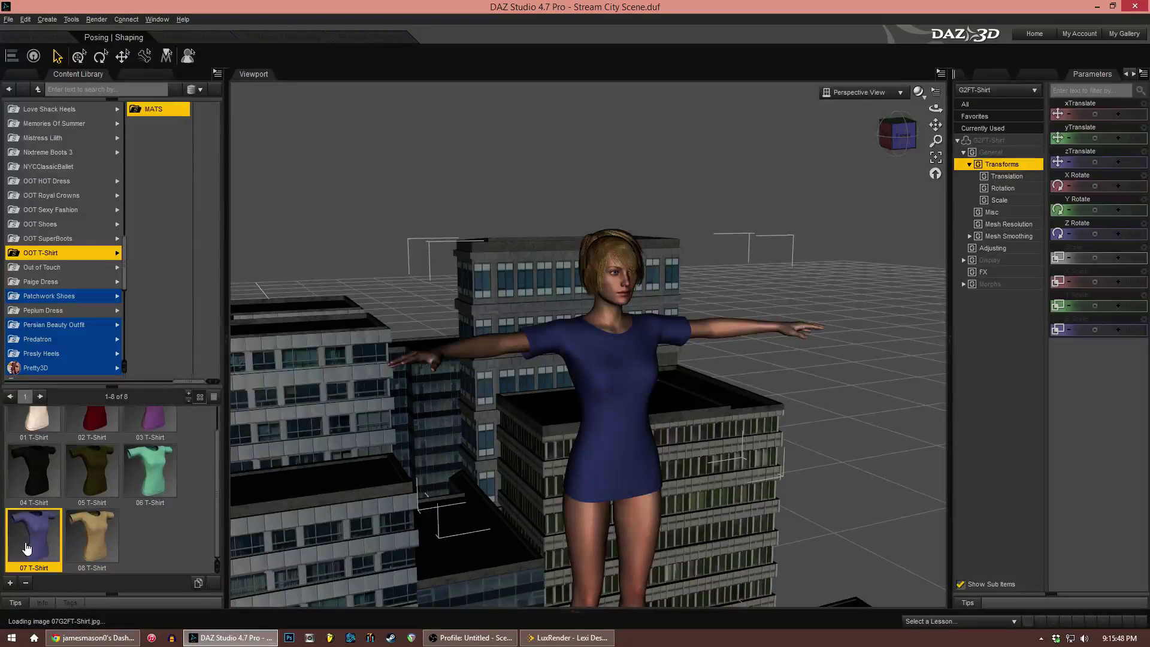
pyautogui.scroll(1, 157, 513)
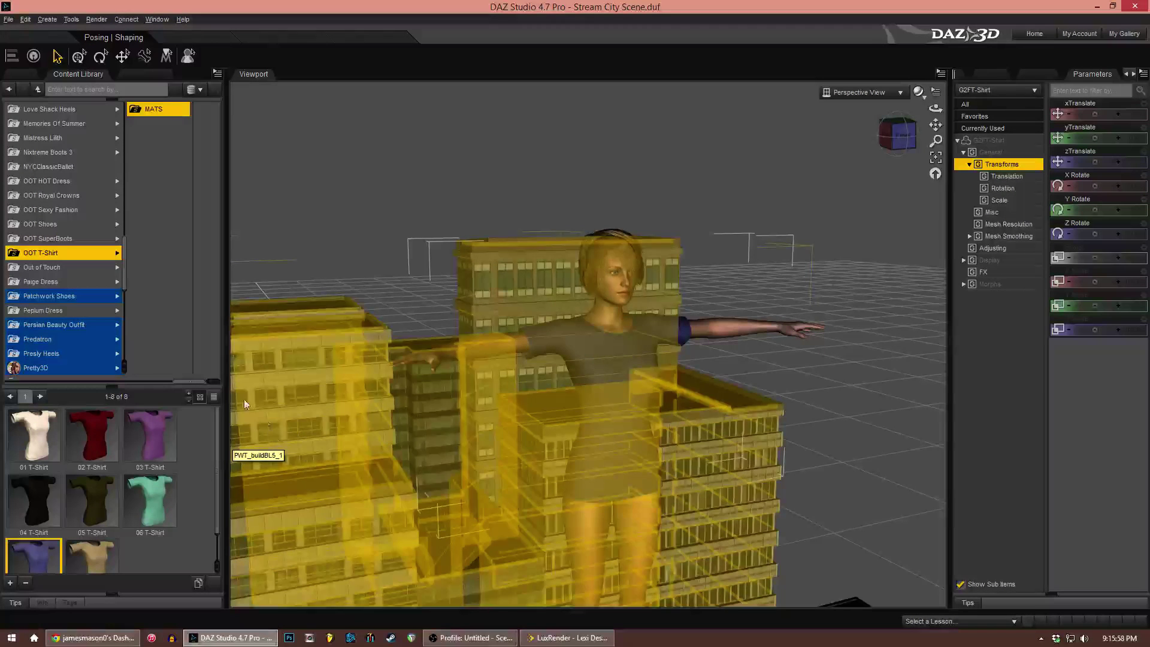
# Load the hip jeans from the s242_wear_Genesis2F clothing folder onto the Genesis 2 Female figure
pyautogui.scroll(1, 128, 277)
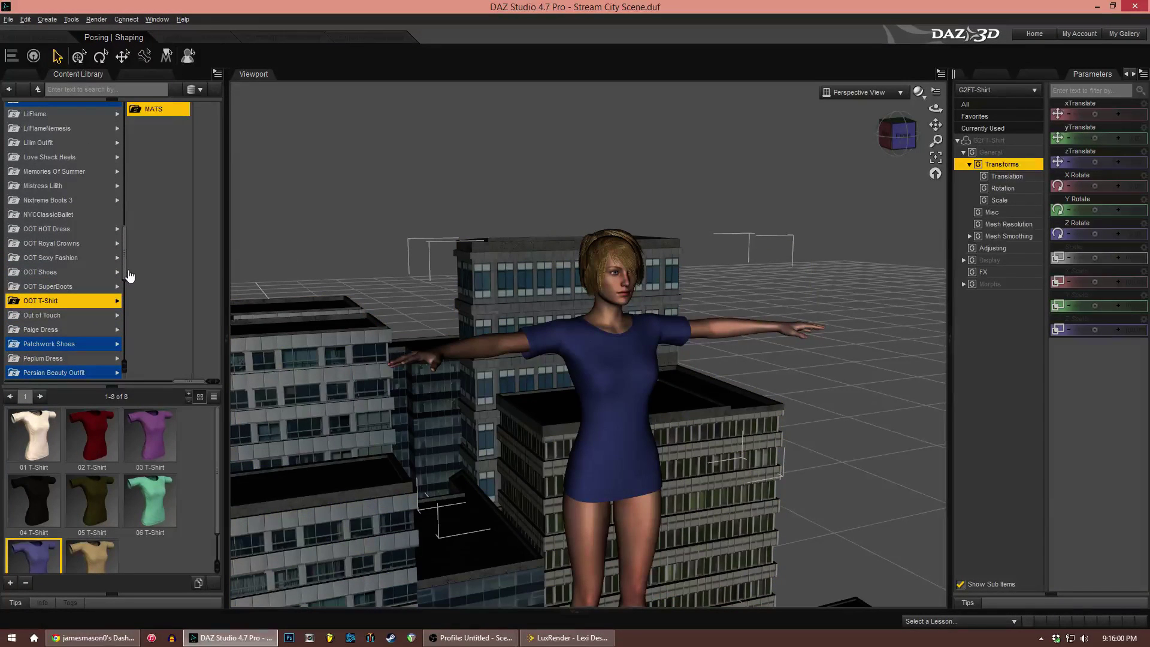
pyautogui.scroll(1, 75, 331)
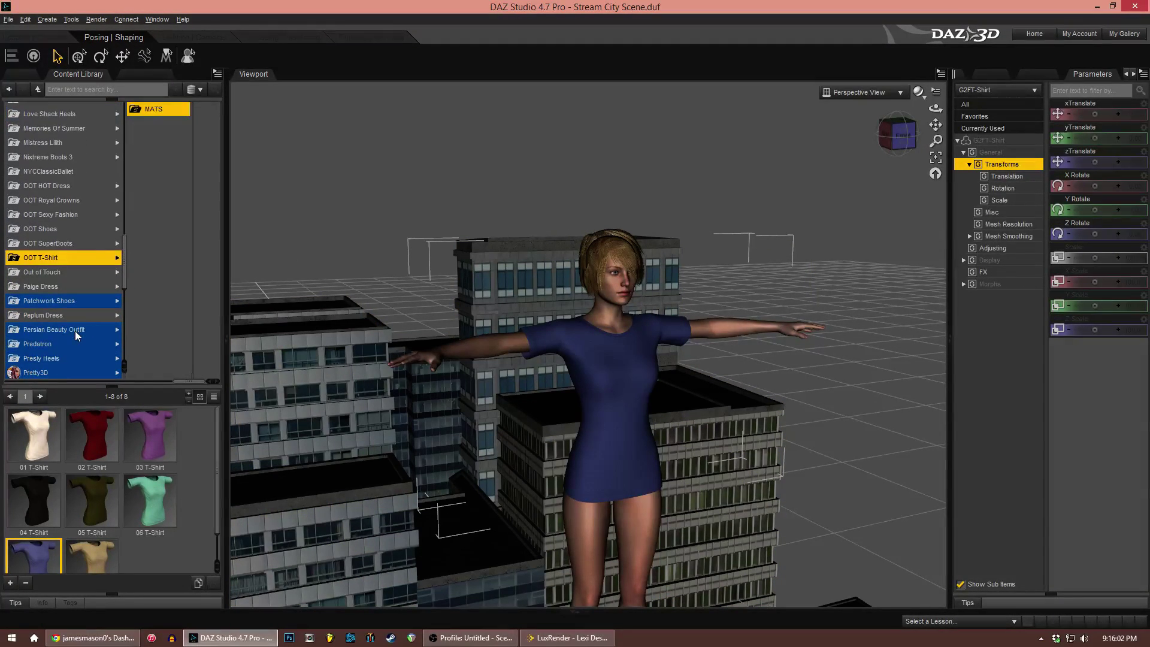
pyautogui.scroll(-10, 74, 331)
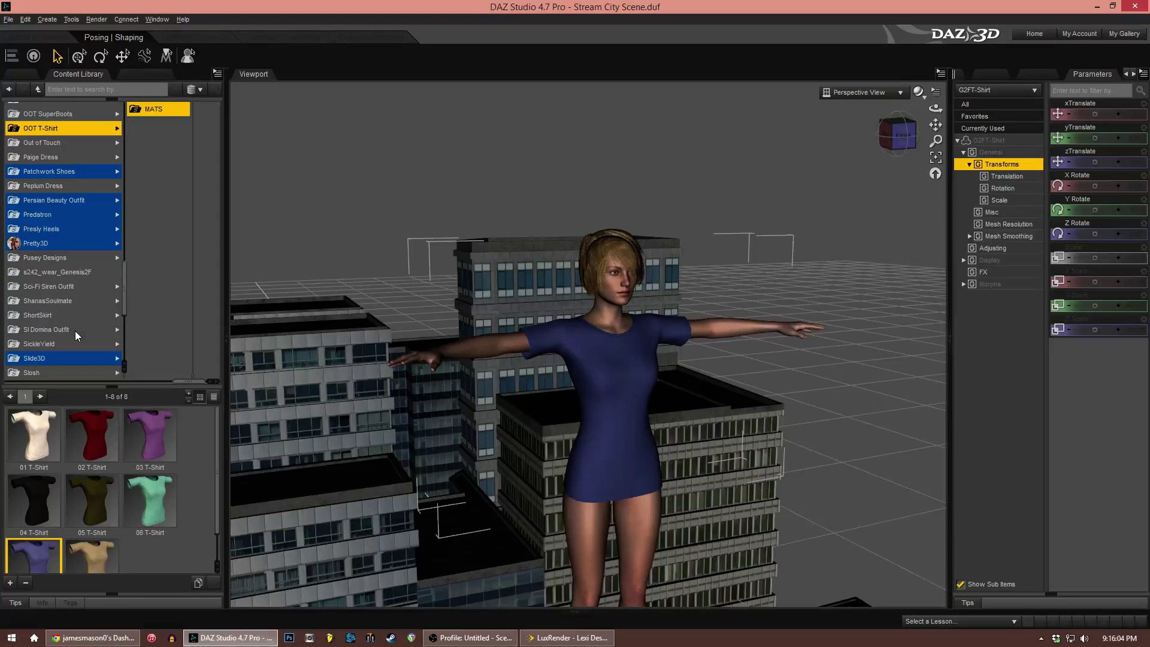
pyautogui.click(75, 272)
pyautogui.click(21, 74)
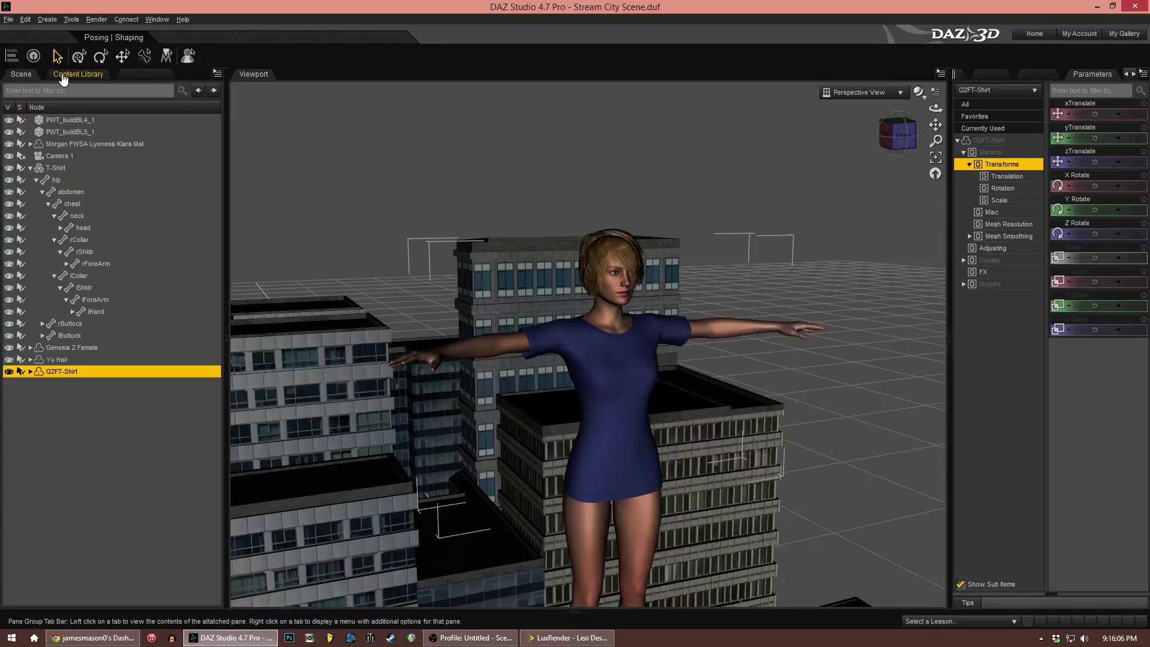
pyautogui.click(79, 347)
pyautogui.click(78, 74)
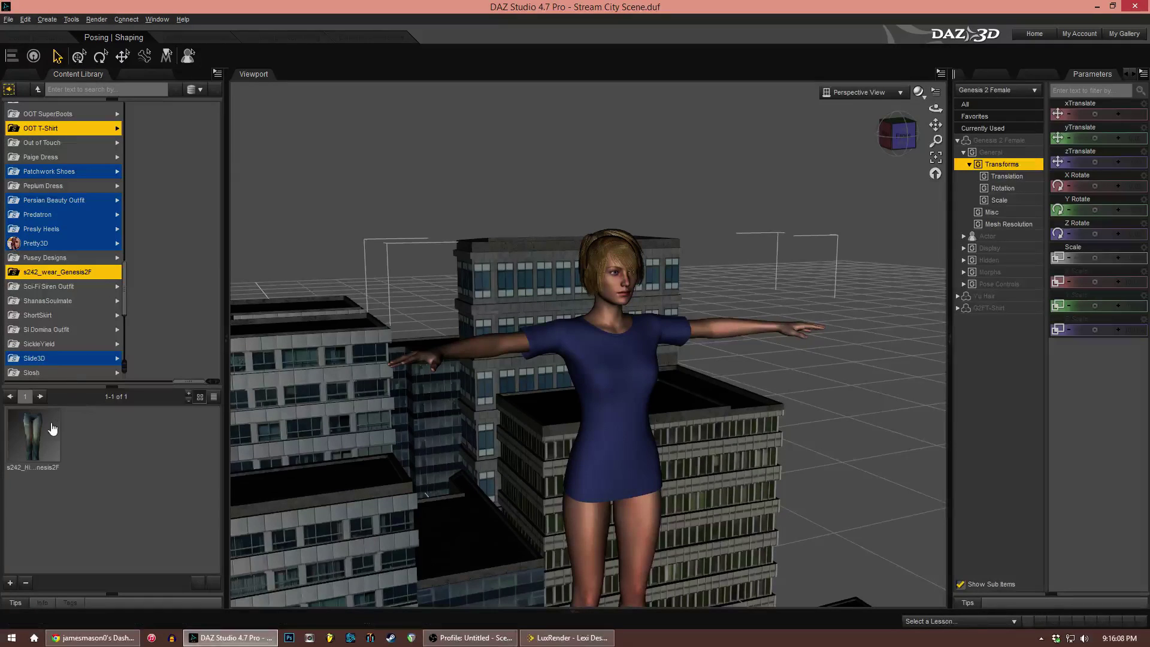
pyautogui.doubleClick(43, 430)
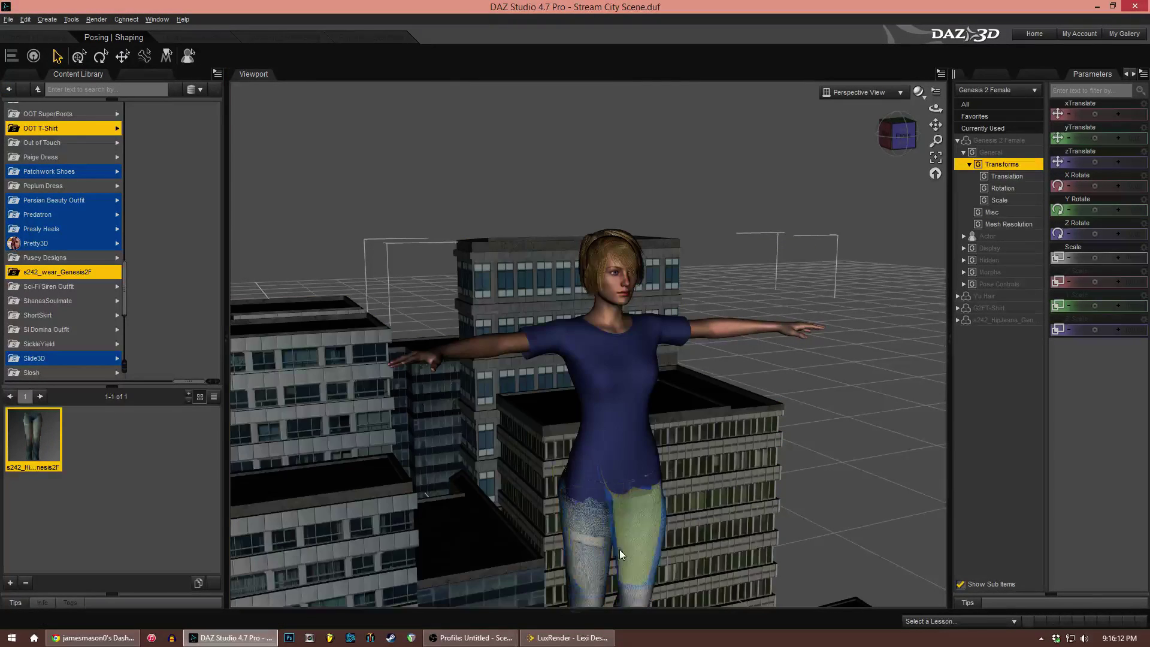
# Parent Yu Hair, G2FT-Shirt and s242_HipJeans_Genesis2F to the Genesis 2 Female figure in the scene hierarchy
pyautogui.moveTo(901, 137); pyautogui.dragTo(938, 141)
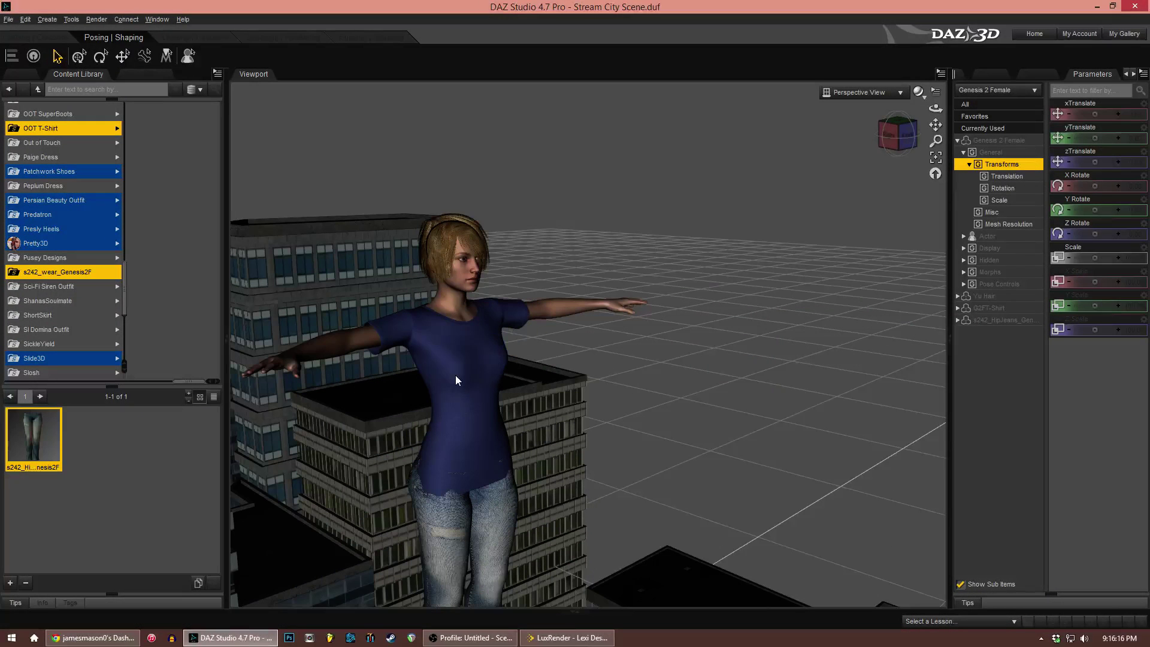
pyautogui.click(456, 375)
pyautogui.click(42, 76)
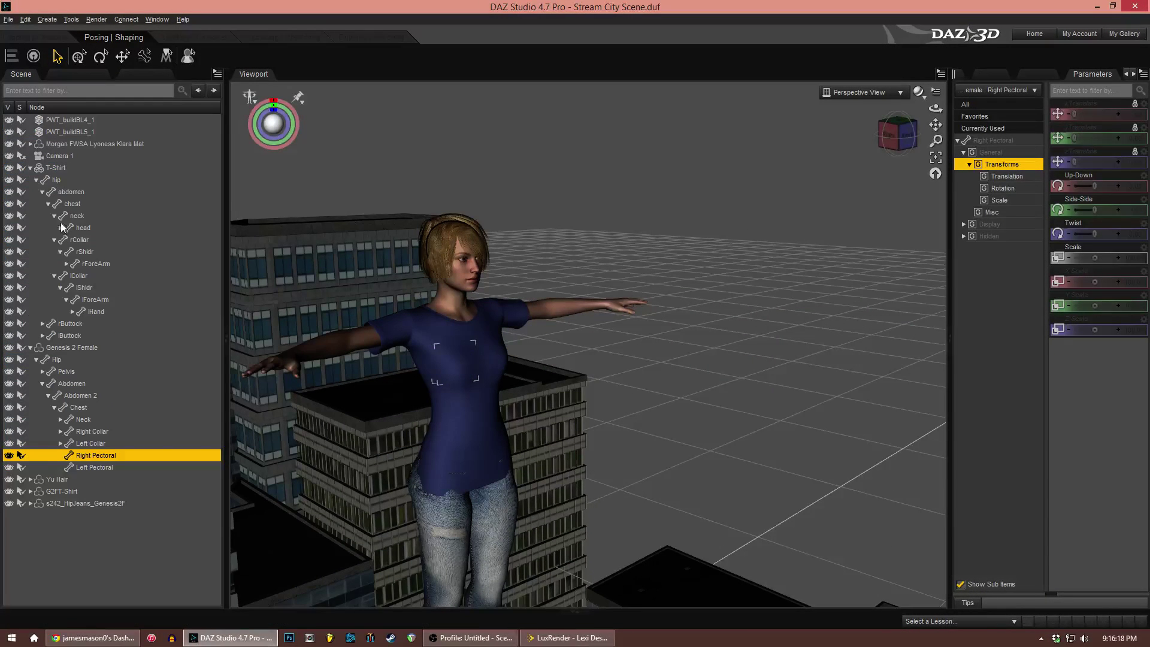
pyautogui.click(60, 347)
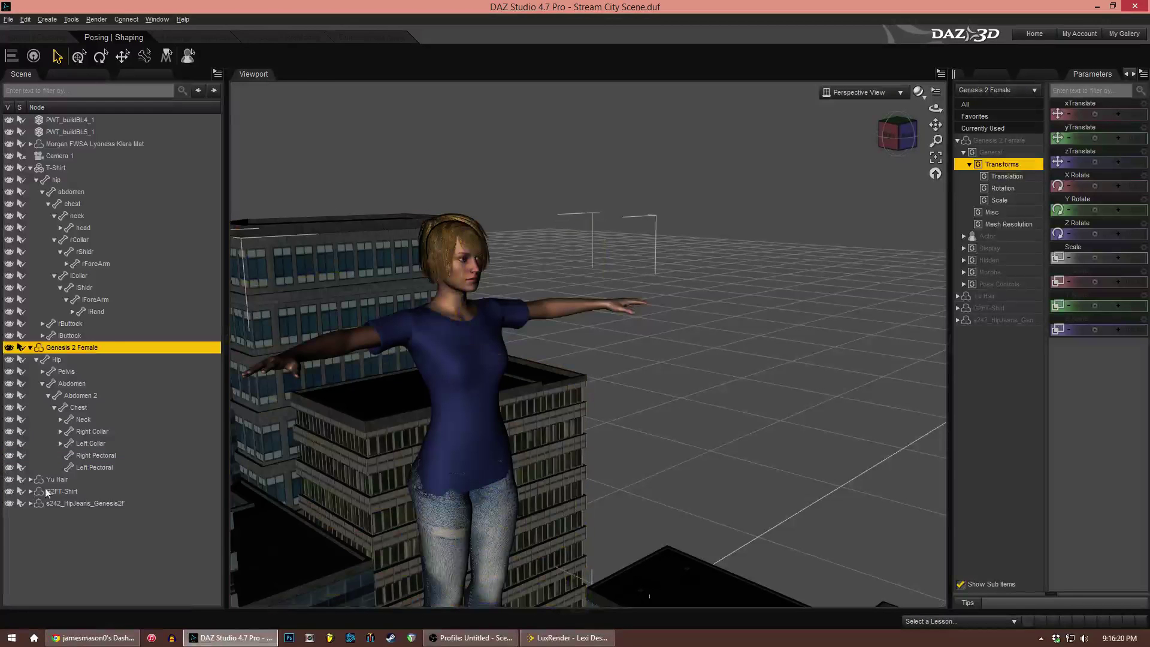
pyautogui.click(58, 480)
pyautogui.keyDown('ctrl'); pyautogui.click(66, 491); pyautogui.keyUp('ctrl')
pyautogui.keyDown('ctrl'); pyautogui.click(70, 500); pyautogui.keyUp('ctrl')
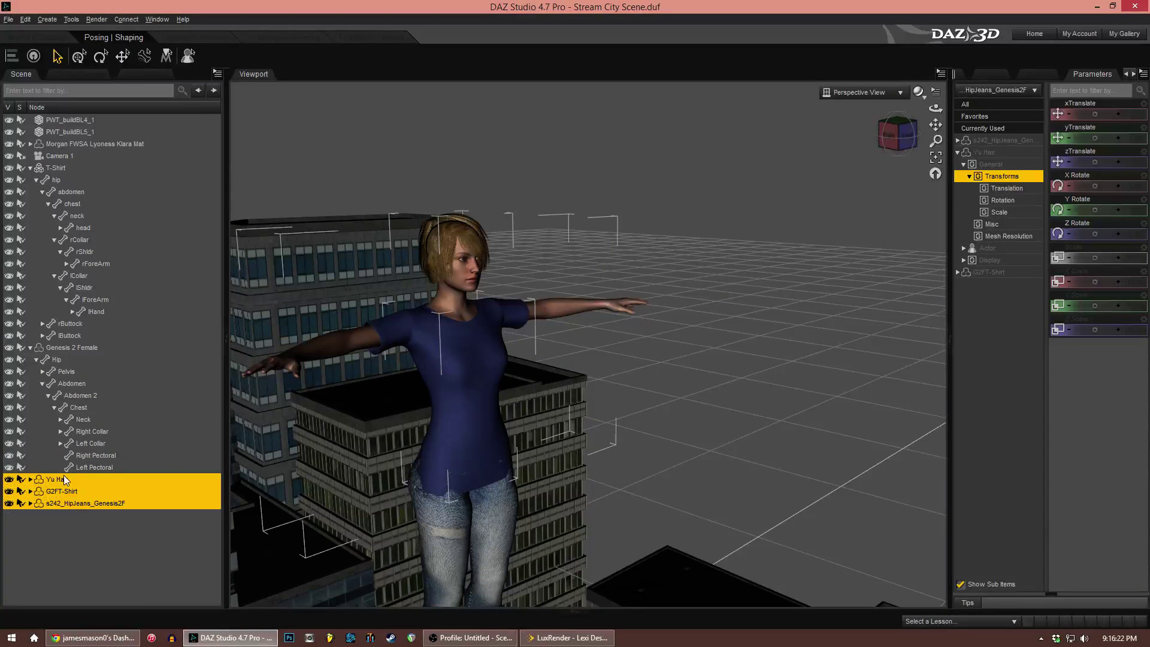
pyautogui.moveTo(69, 500); pyautogui.dragTo(59, 347)
# Collapse the T-Shirt and Genesis 2 Female hierarchies in the scene and select Genesis 2 Female
pyautogui.click(30, 347)
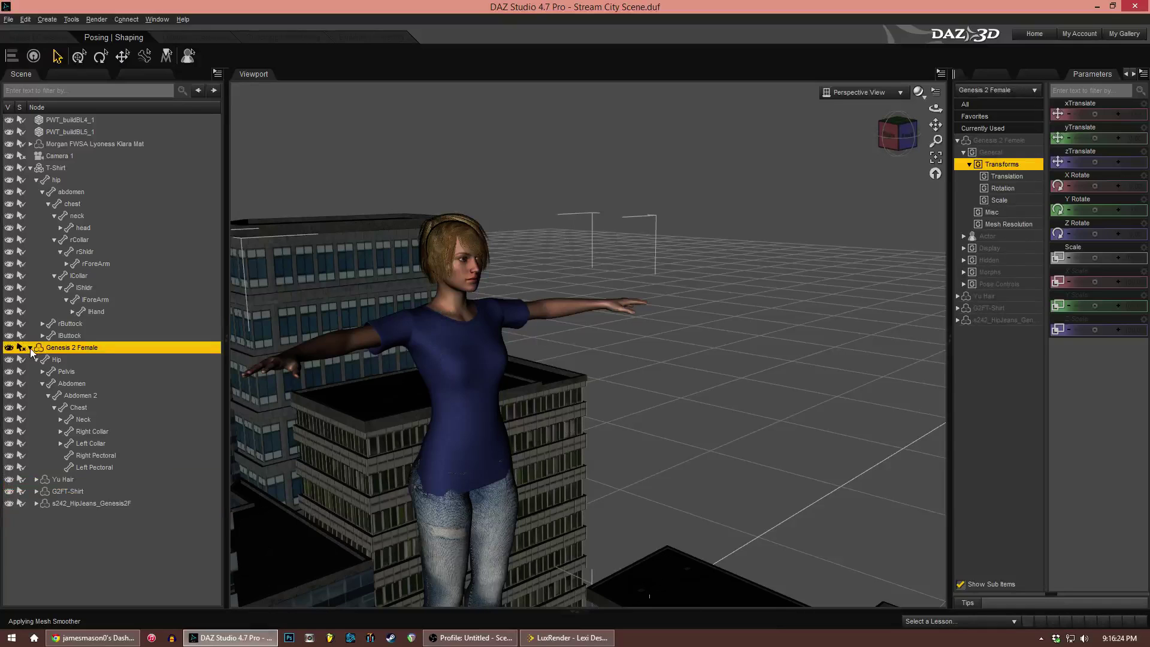
pyautogui.click(30, 348)
pyautogui.click(31, 168)
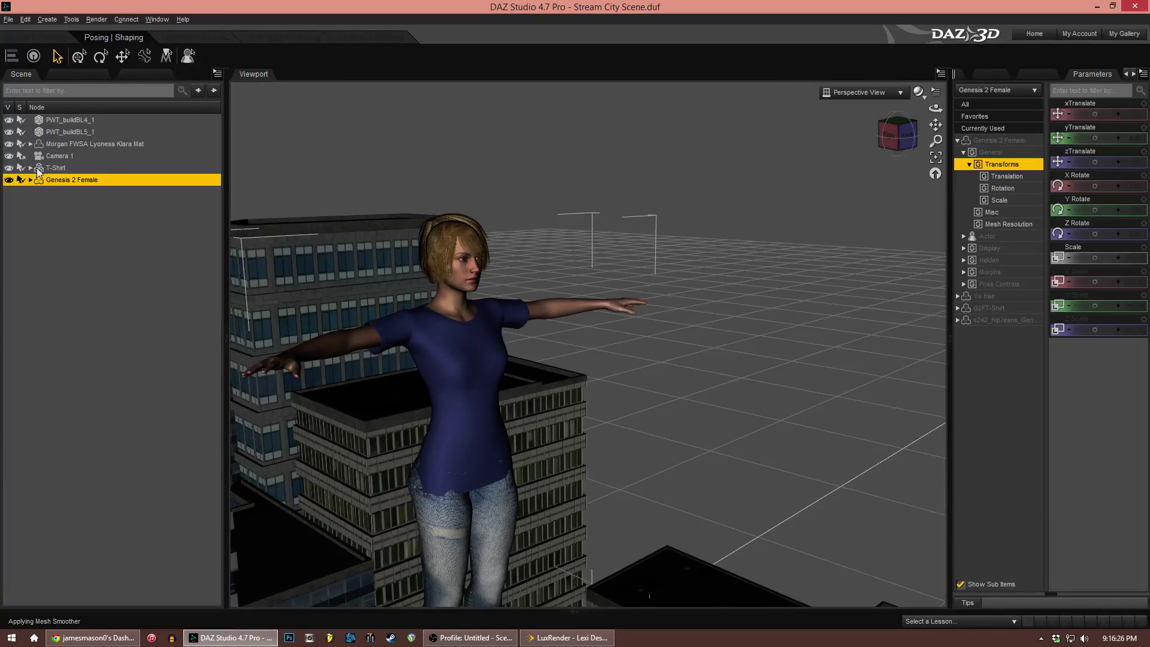
pyautogui.doubleClick(86, 181)
pyautogui.click(104, 181)
# Open the Poses category of the content library and examine its pose folders and numbered pose thumbnails
pyautogui.click(81, 75)
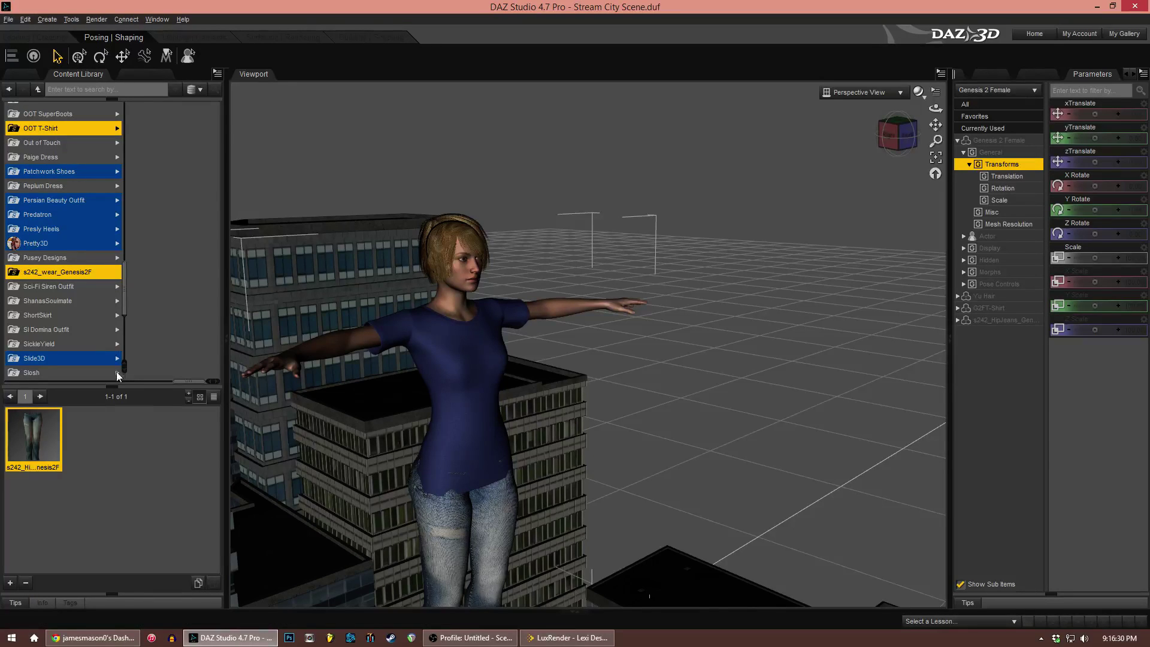
pyautogui.moveTo(185, 382); pyautogui.dragTo(144, 383)
pyautogui.click(103, 248)
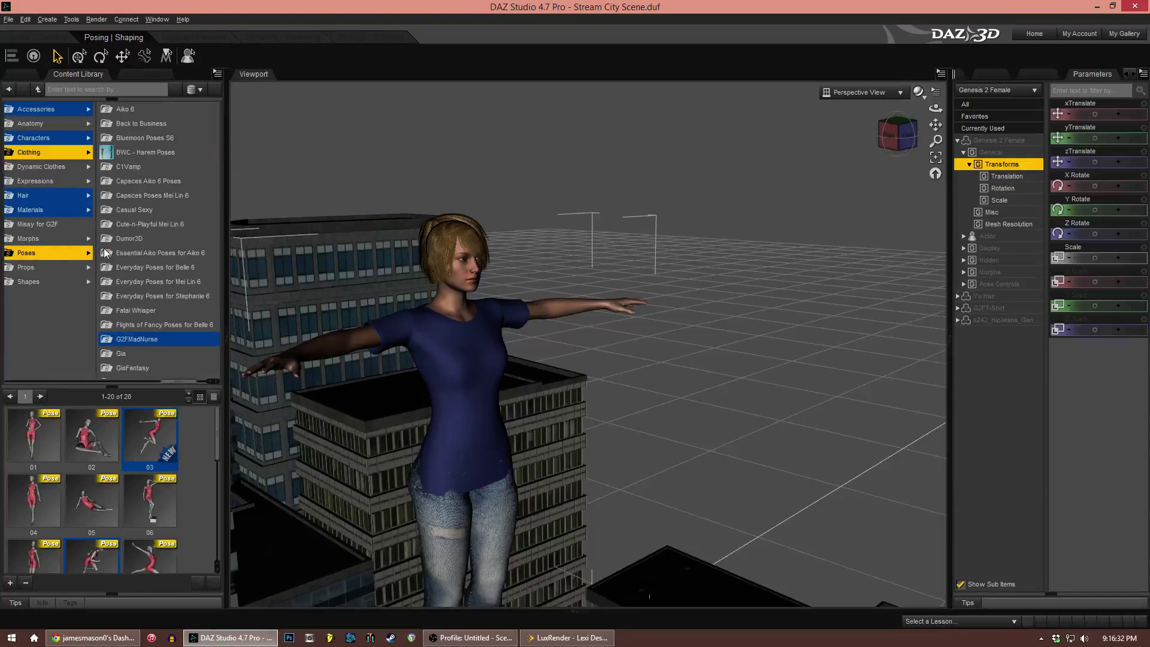
pyautogui.scroll(-3, 146, 315)
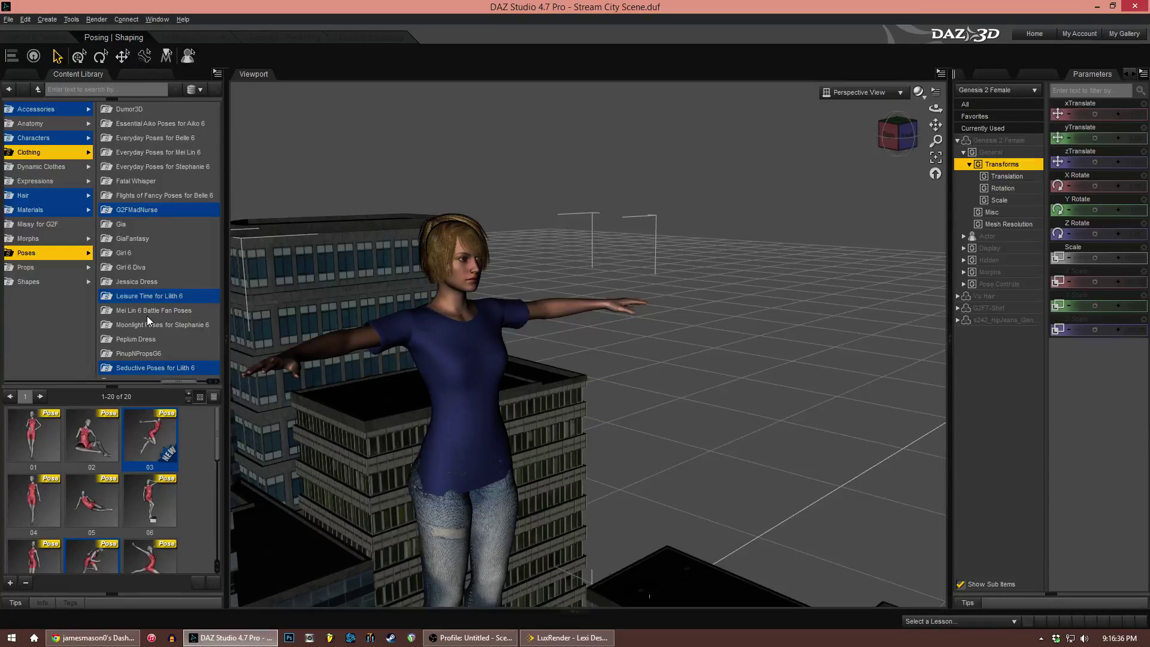
pyautogui.scroll(-2, 152, 314)
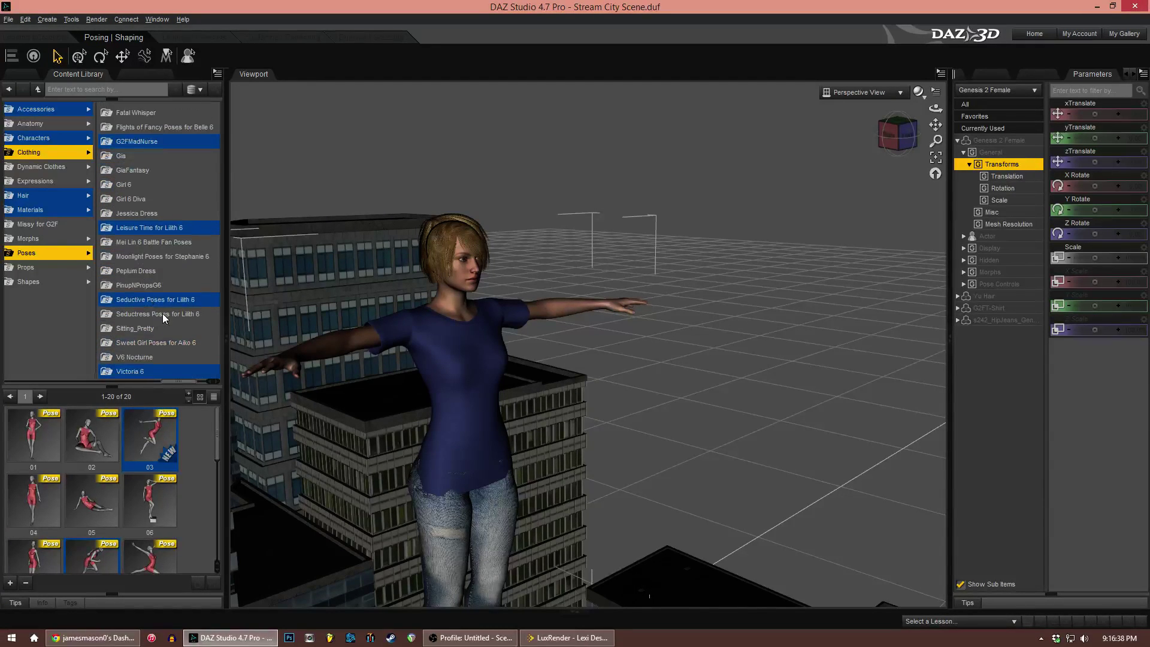
pyautogui.moveTo(179, 383); pyautogui.dragTo(208, 384)
pyautogui.moveTo(216, 263)
pyautogui.mouseDown()
pyautogui.moveTo(220, 242)
pyautogui.moveTo(210, 265)
pyautogui.mouseUp()
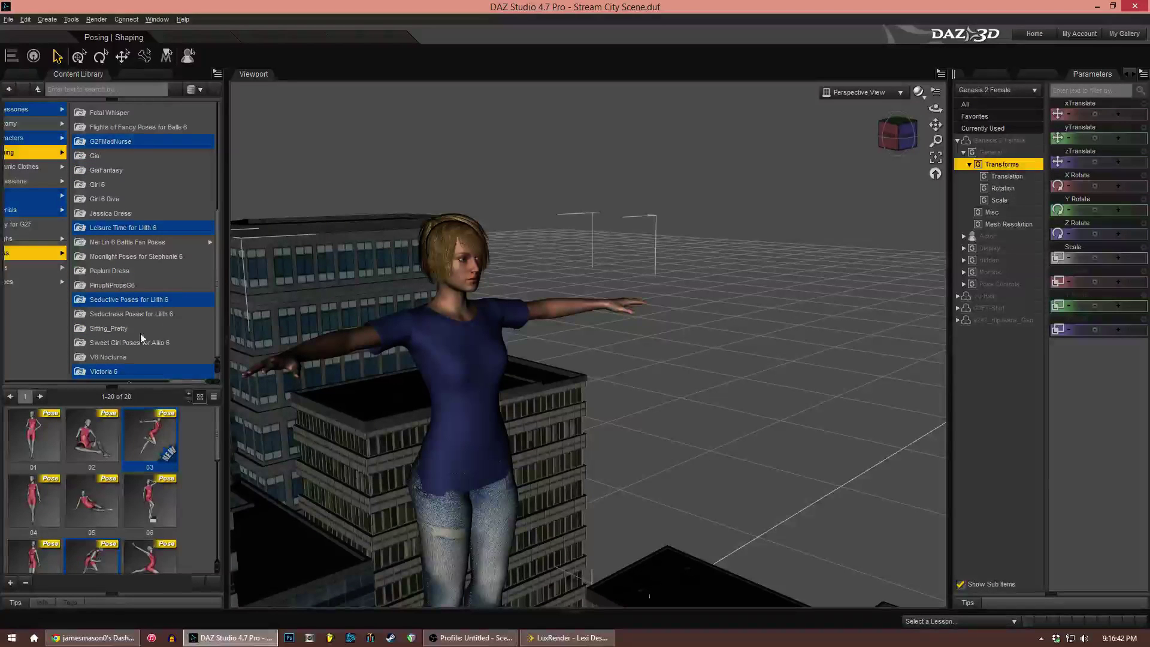
pyautogui.scroll(-1, 216, 453)
pyautogui.moveTo(216, 453); pyautogui.dragTo(211, 384)
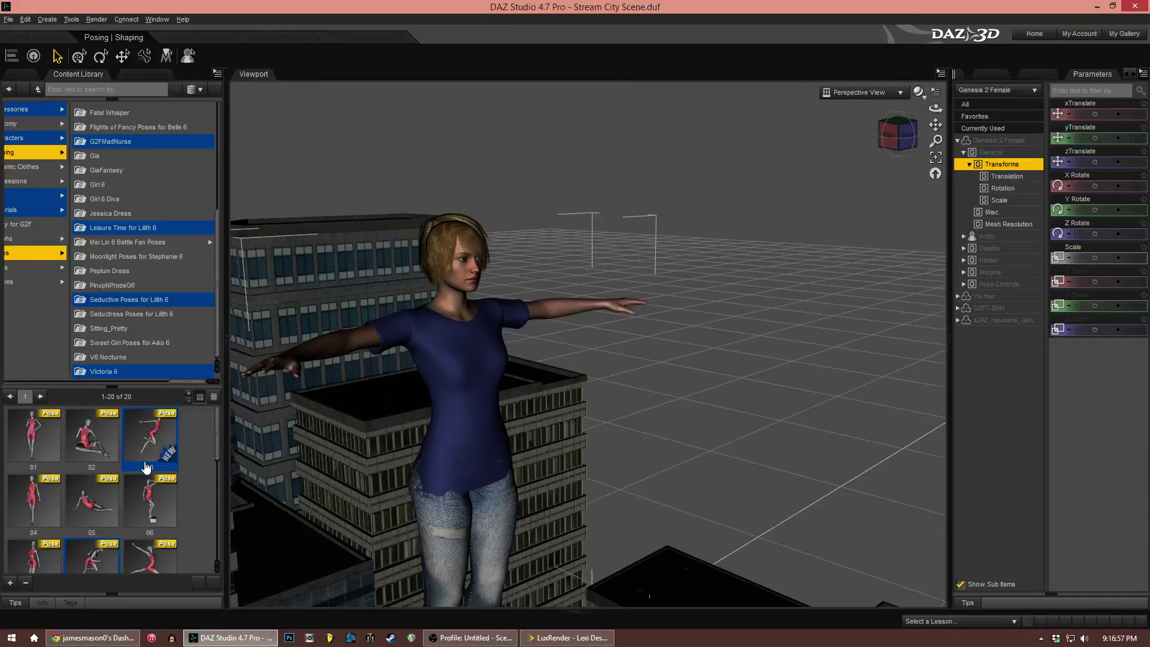
pyautogui.moveTo(217, 300)
pyautogui.mouseDown()
pyautogui.moveTo(218, 171)
pyautogui.moveTo(218, 284)
pyautogui.mouseUp()
pyautogui.scroll(-5, 149, 503)
pyautogui.scroll(5, 173, 526)
pyautogui.moveTo(214, 458); pyautogui.dragTo(209, 515)
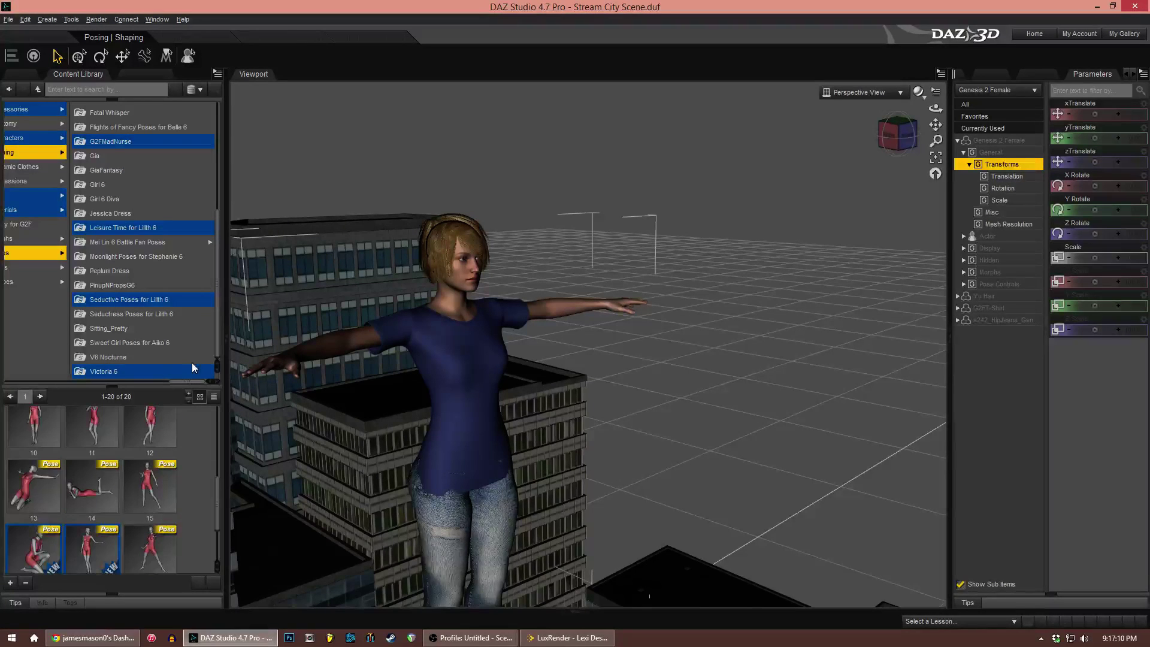
# Examine the pose thumbnails in the Victoria 6 folder
pyautogui.click(152, 371)
pyautogui.moveTo(218, 484); pyautogui.dragTo(211, 431)
pyautogui.scroll(6, 159, 359)
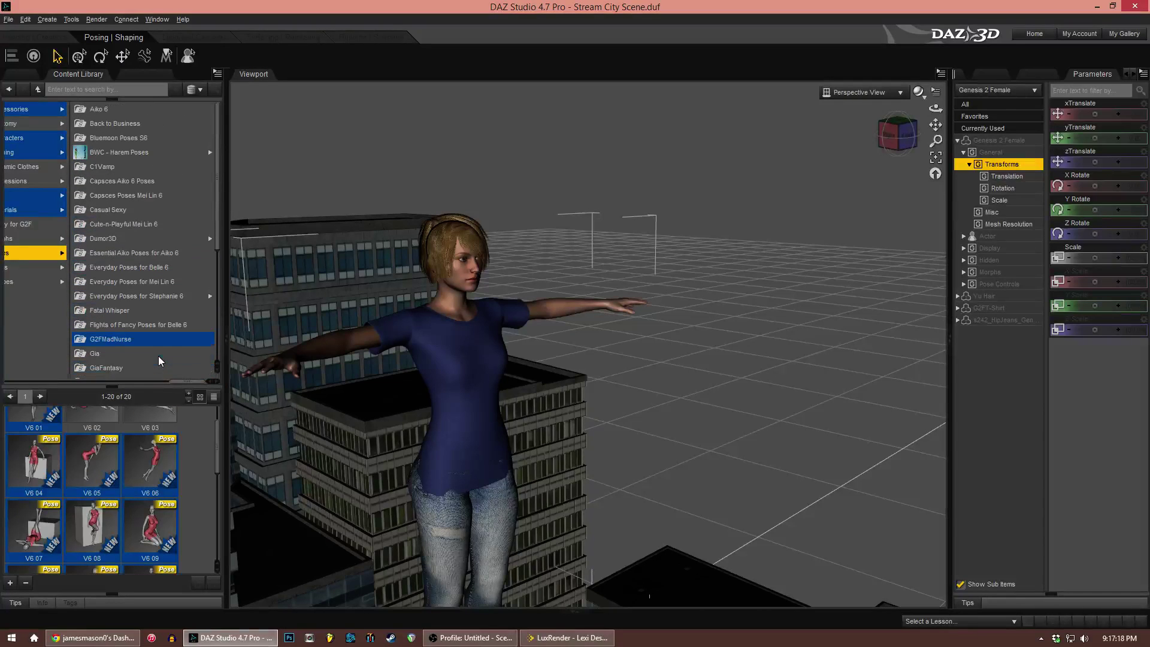
# Apply the Standing-009b pose from the Casual Sexy folder to the figure and select its neck in the view
pyautogui.click(121, 212)
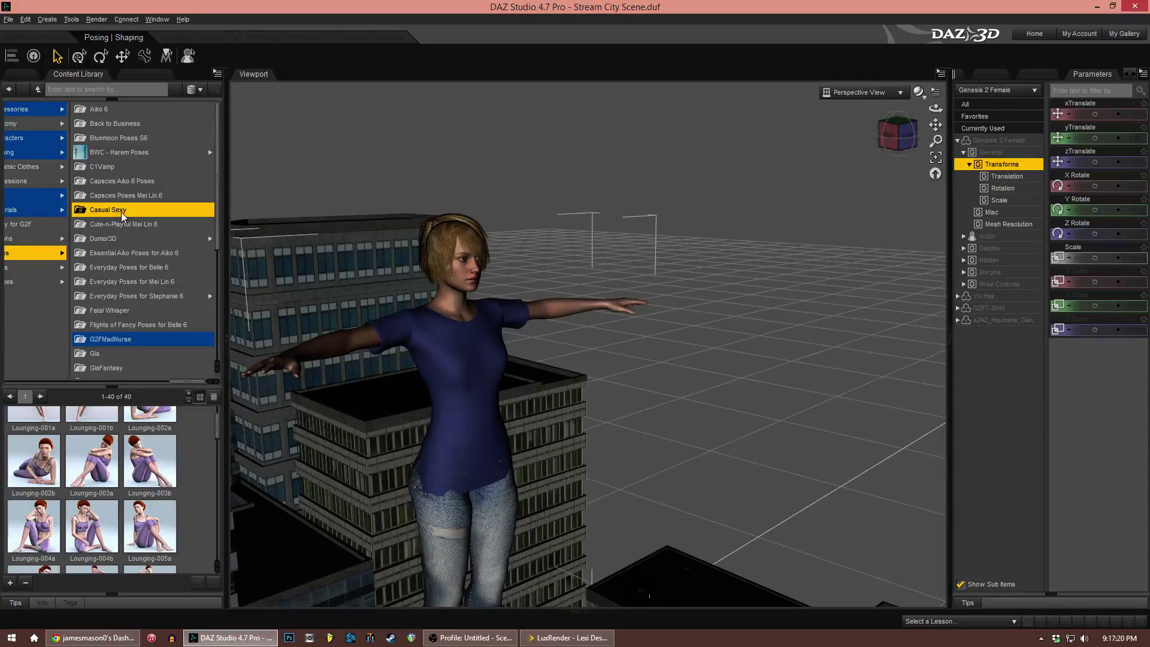
pyautogui.moveTo(219, 427); pyautogui.dragTo(216, 505)
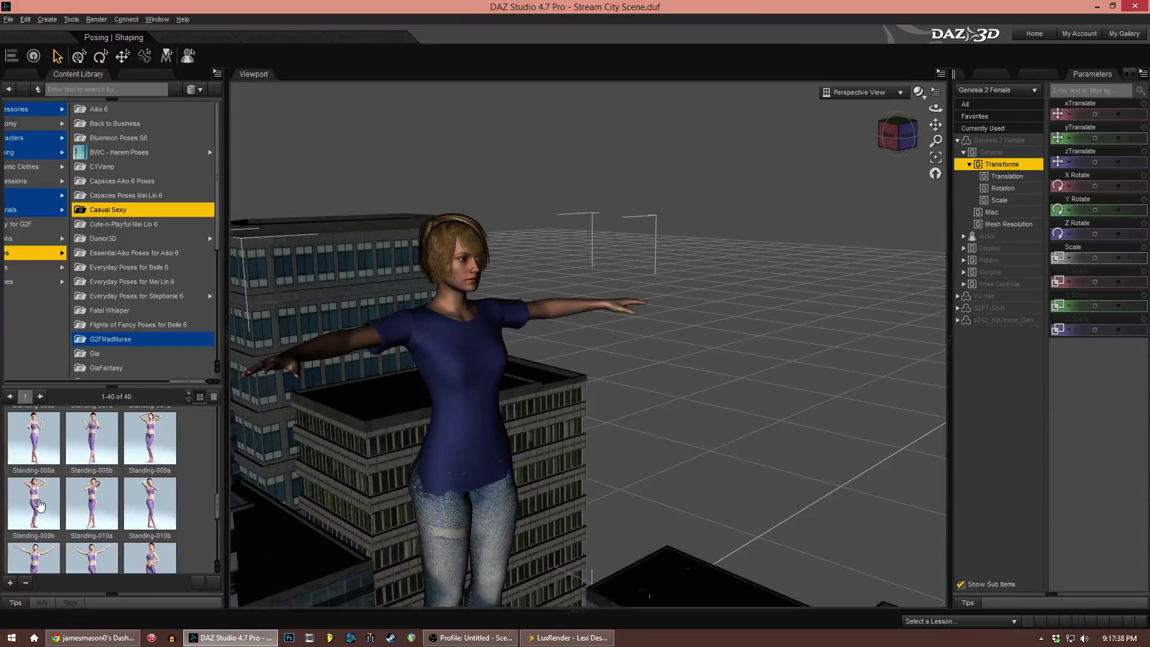
pyautogui.click(39, 504)
pyautogui.click(435, 300)
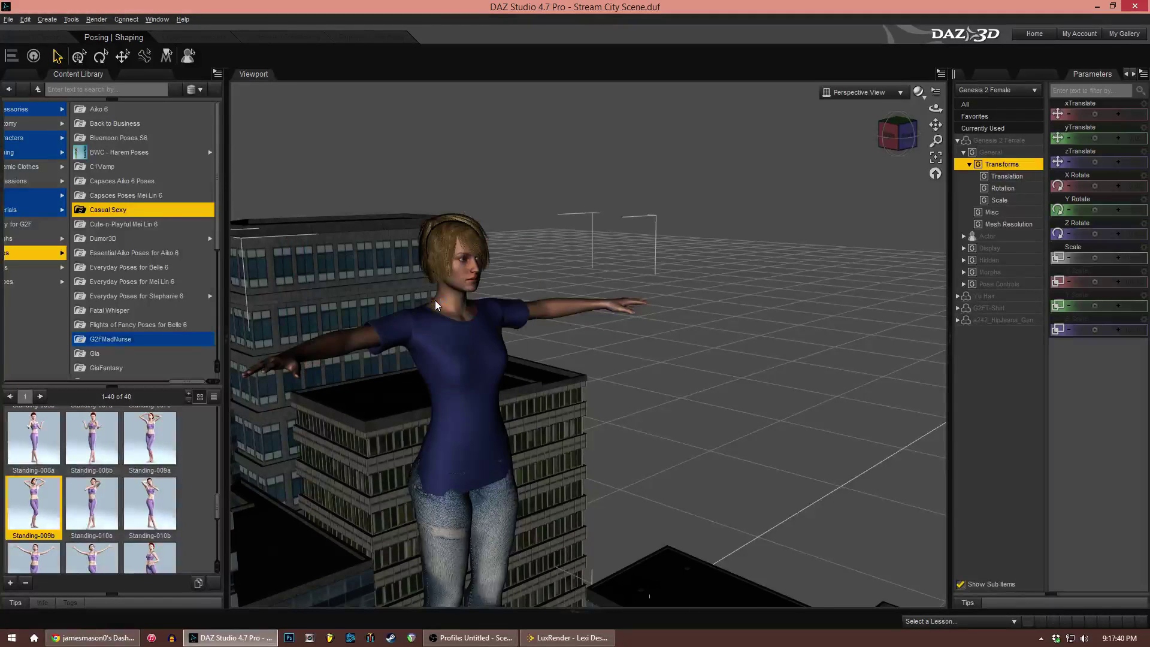
pyautogui.click(434, 303)
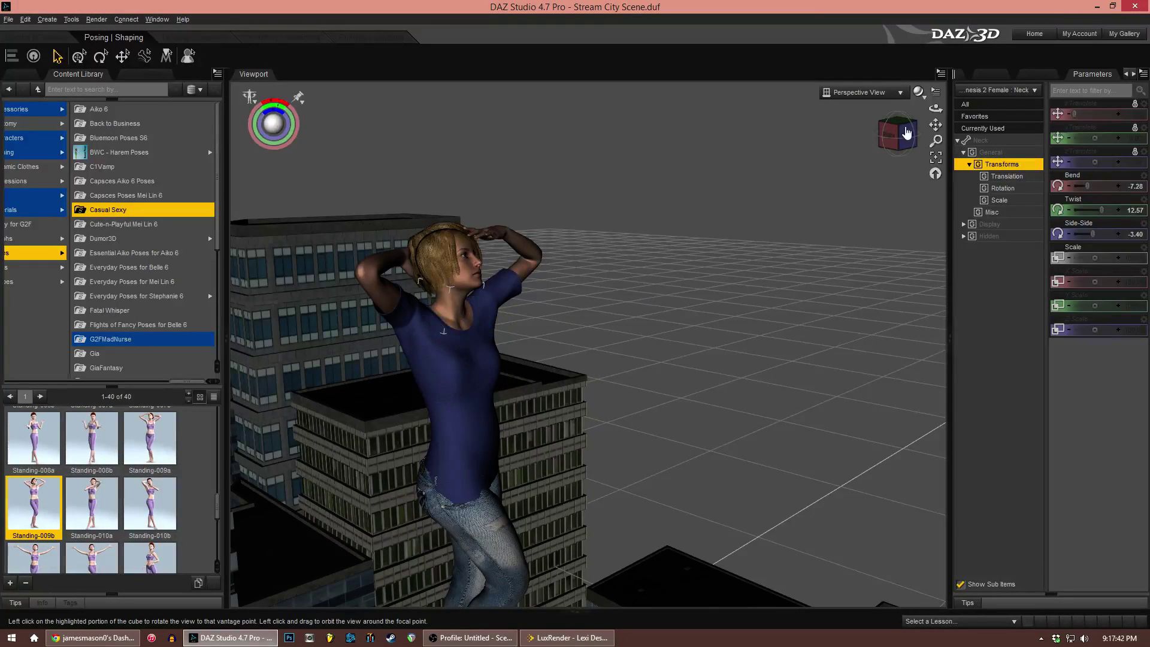
# Select the whole Genesis 2 Female figure in the scene and turn it to a Y Rotate of 86.12
pyautogui.moveTo(904, 131); pyautogui.dragTo(923, 132)
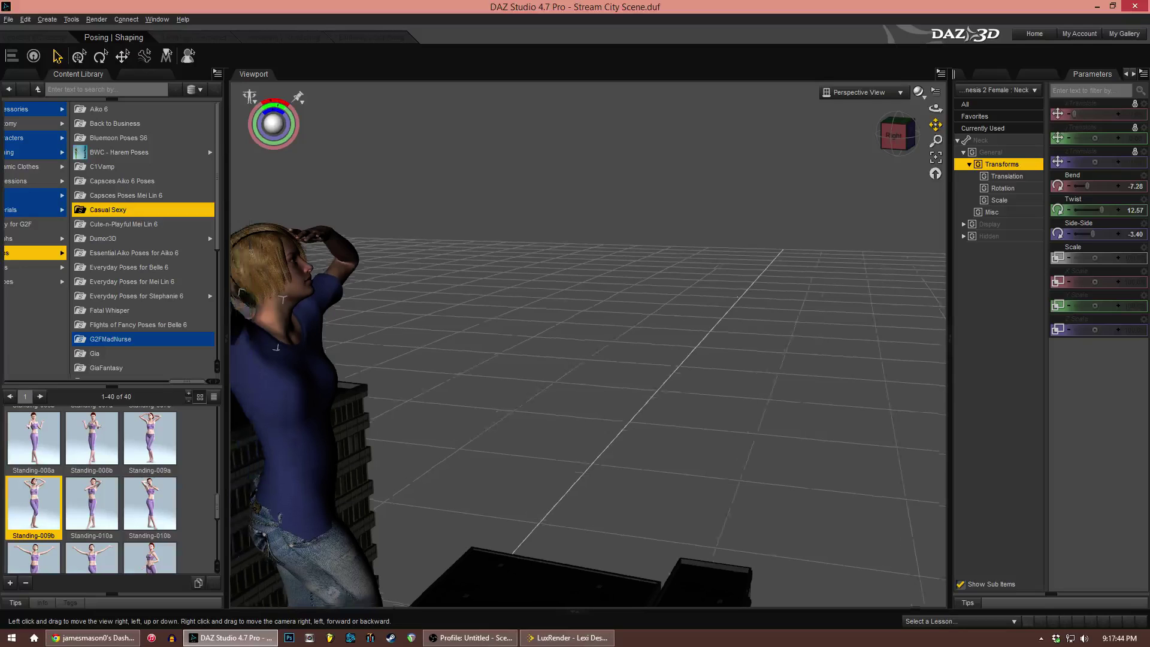
pyautogui.moveTo(936, 124); pyautogui.dragTo(922, 139)
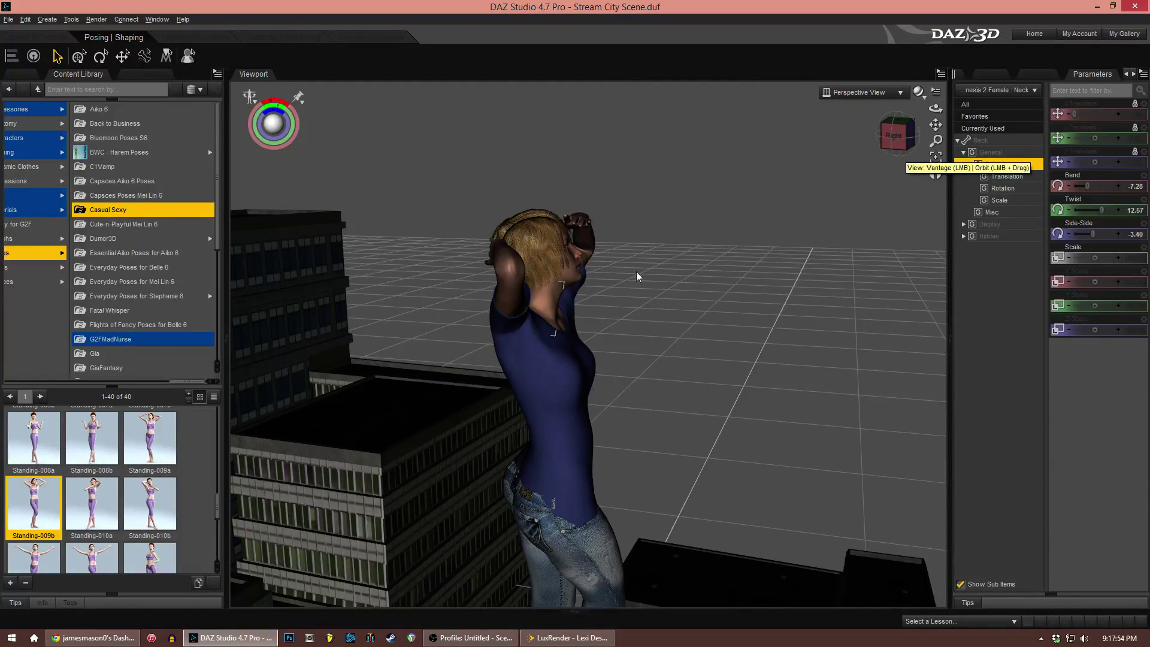
pyautogui.click(22, 75)
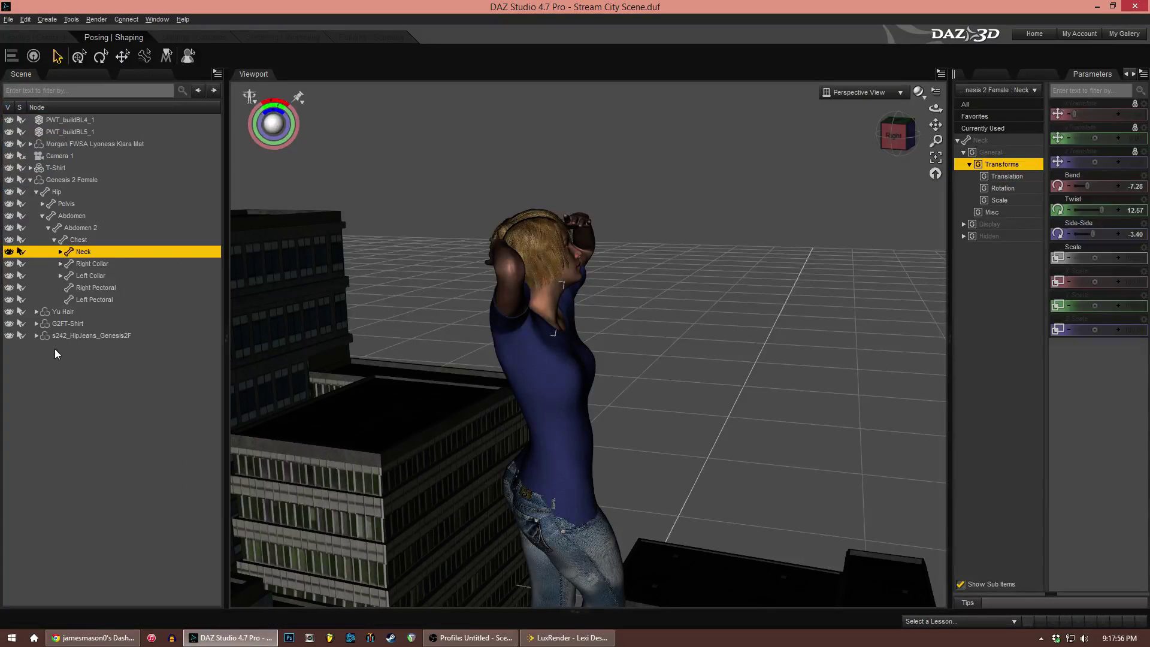
pyautogui.click(68, 336)
pyautogui.click(32, 180)
pyautogui.click(57, 179)
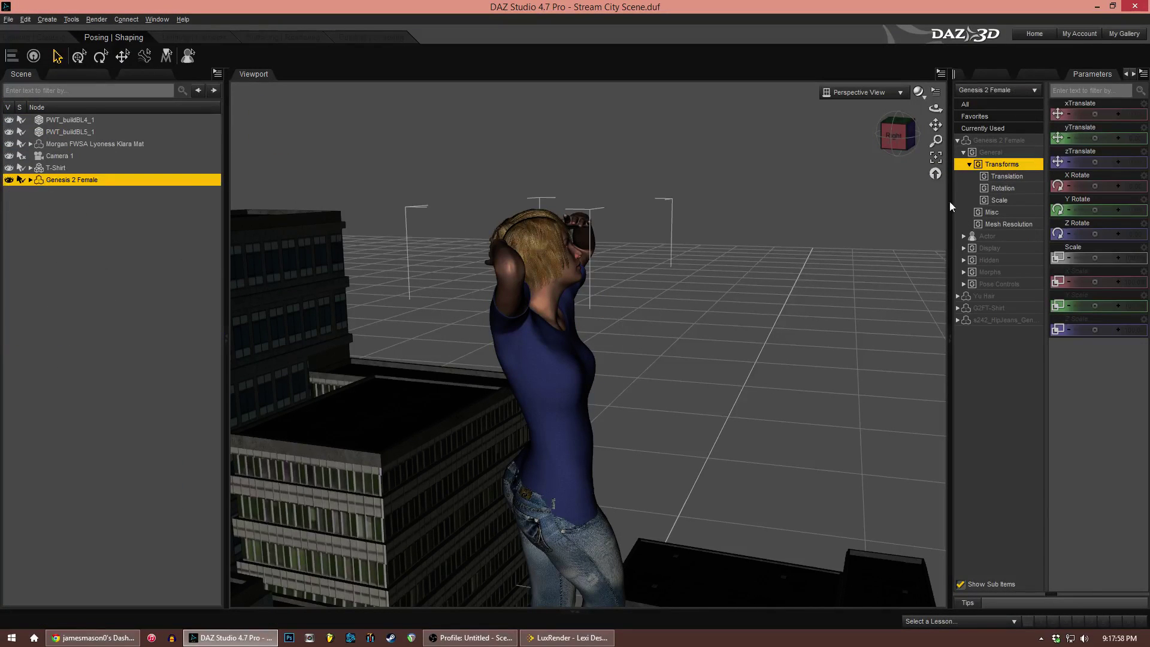
pyautogui.moveTo(1095, 210)
pyautogui.mouseDown()
pyautogui.moveTo(1105, 210)
pyautogui.moveTo(1092, 216)
pyautogui.mouseUp()
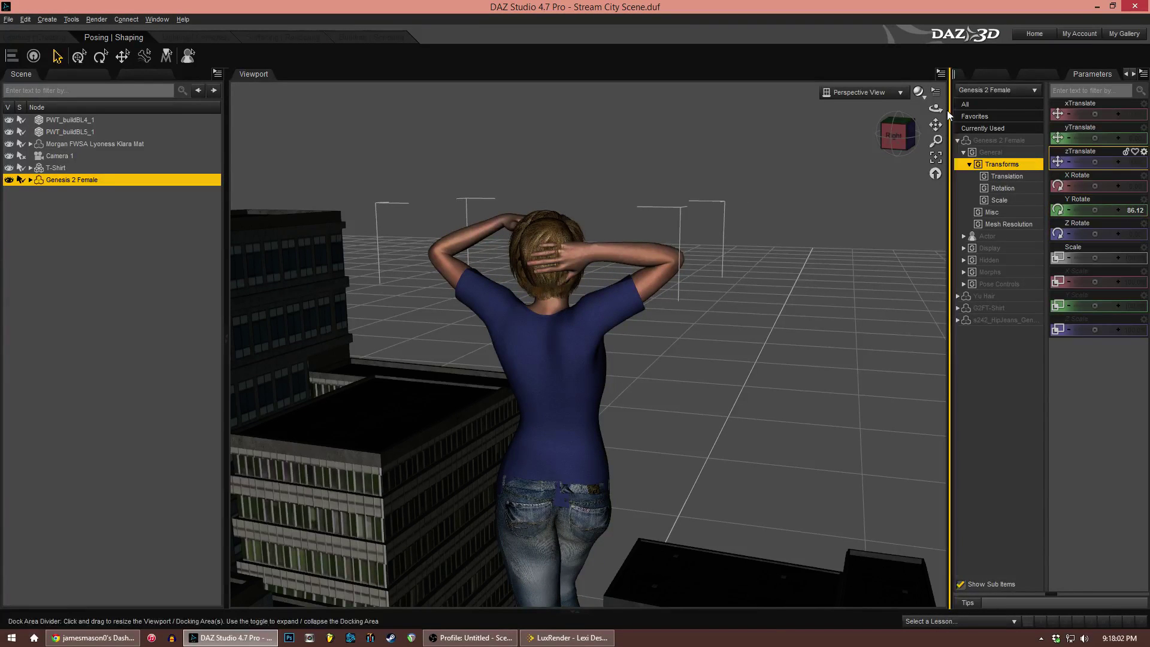
# Scale the Genesis 2 Female figure to 6% and drop it to the floor
pyautogui.moveTo(936, 124); pyautogui.dragTo(927, 74)
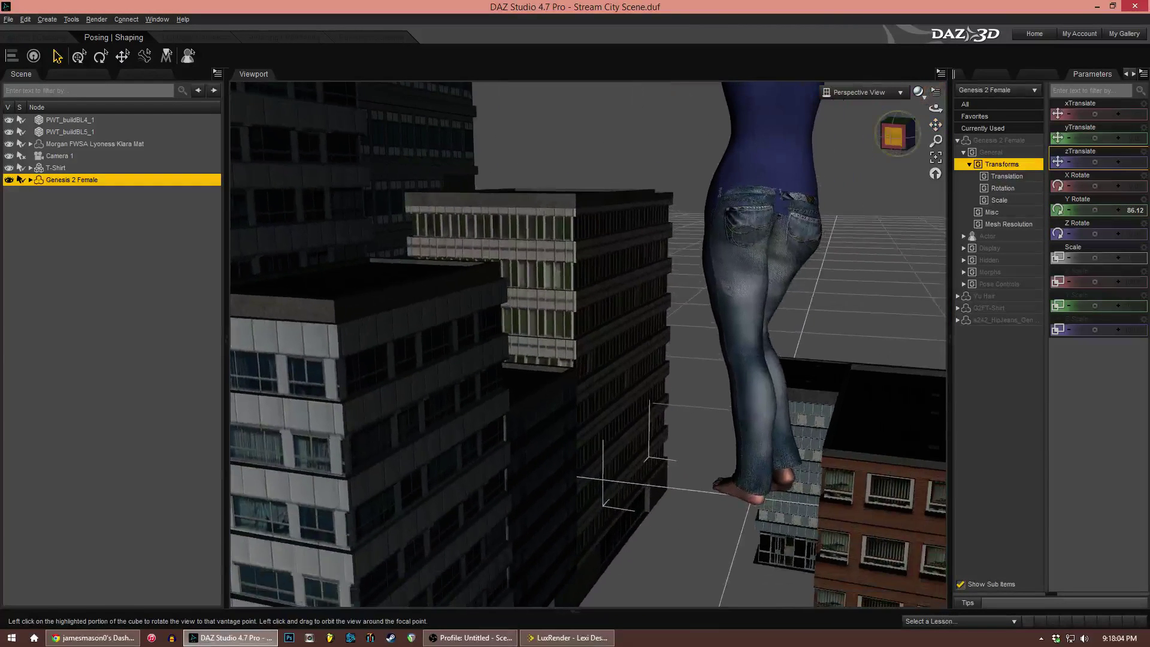
pyautogui.click(896, 137)
pyautogui.click(1134, 259)
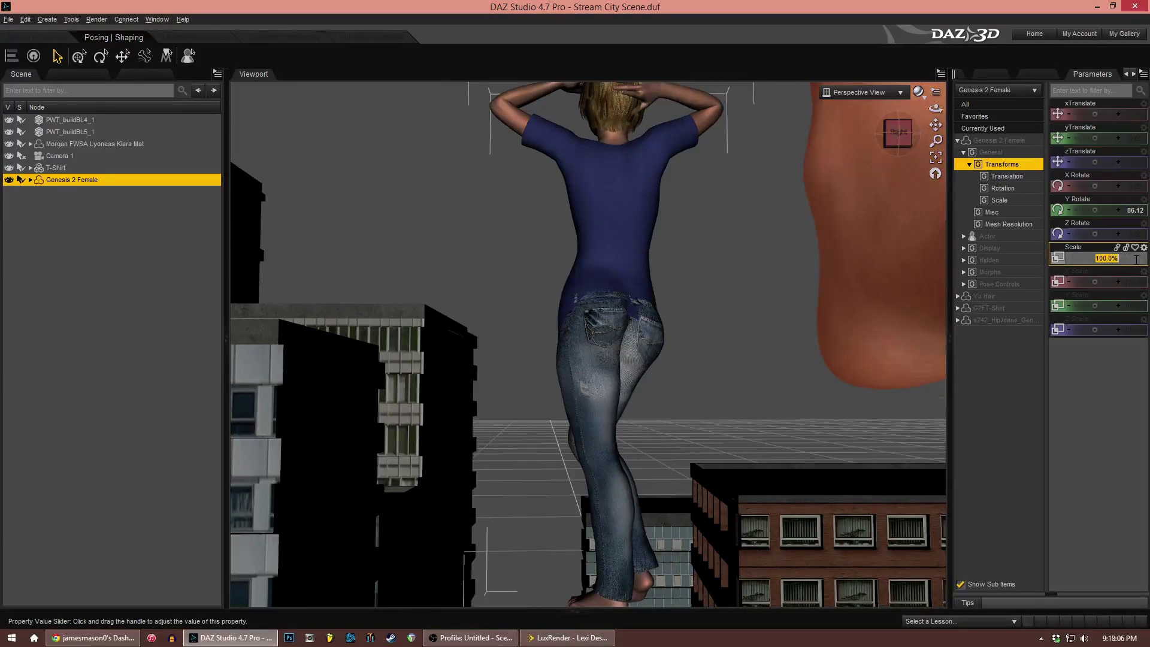
pyautogui.write('6')
pyautogui.press('Return')
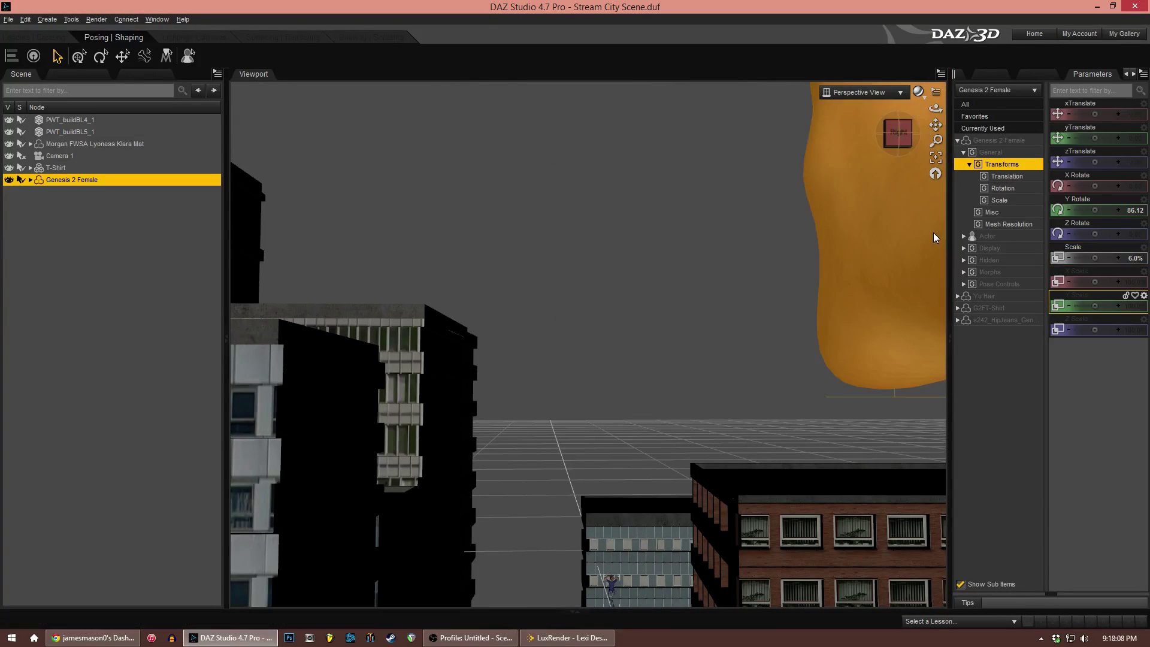
pyautogui.hotkey('ctrl', 'd')
# Move the figure next to the man in the black T-shirt, at xTranslate -46.36, yTranslate -79.01 and zTranslate -1.26
pyautogui.moveTo(936, 124); pyautogui.dragTo(930, 30)
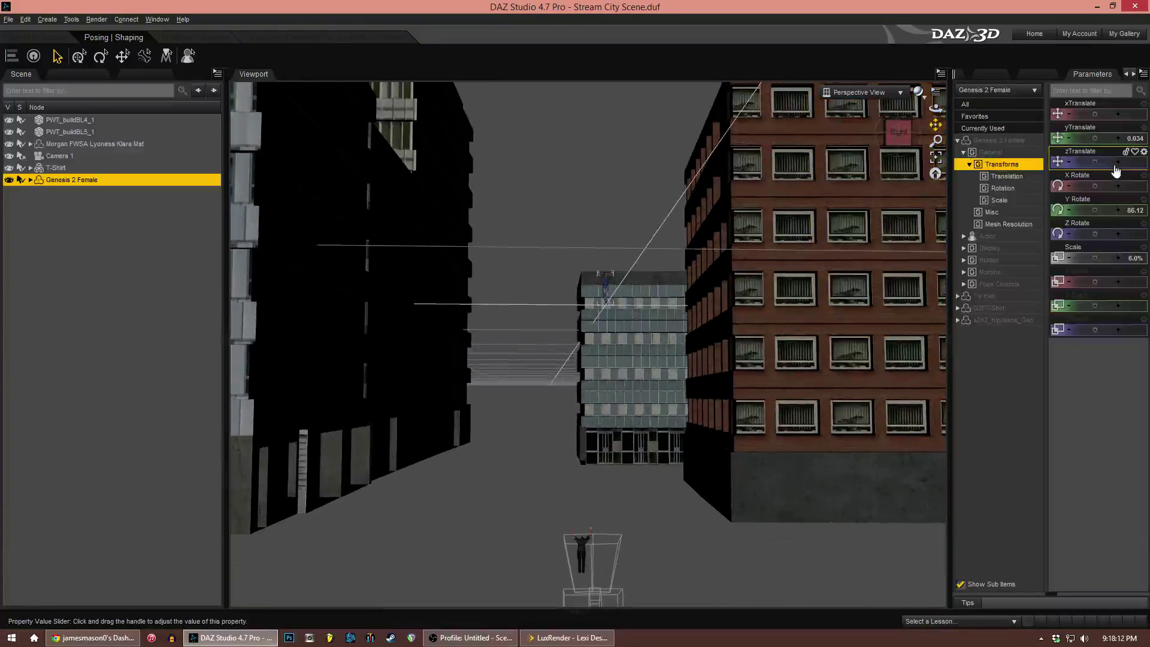
pyautogui.moveTo(1113, 166); pyautogui.dragTo(1005, 126)
pyautogui.moveTo(901, 145); pyautogui.dragTo(903, 152)
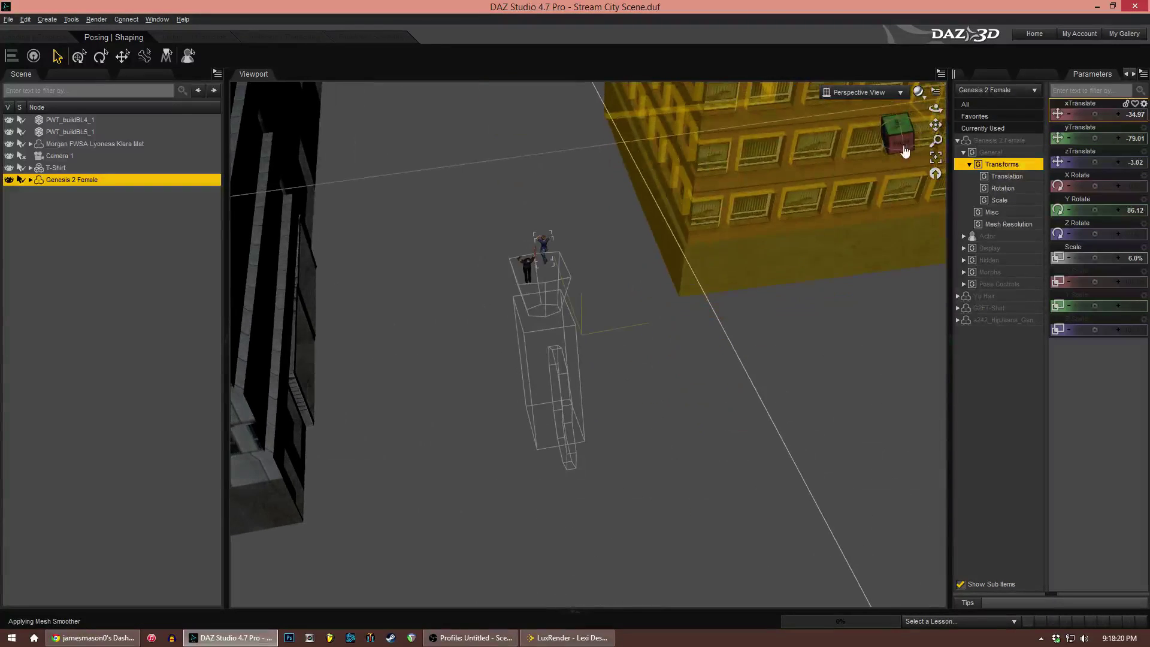
pyautogui.moveTo(1091, 172); pyautogui.dragTo(1095, 161)
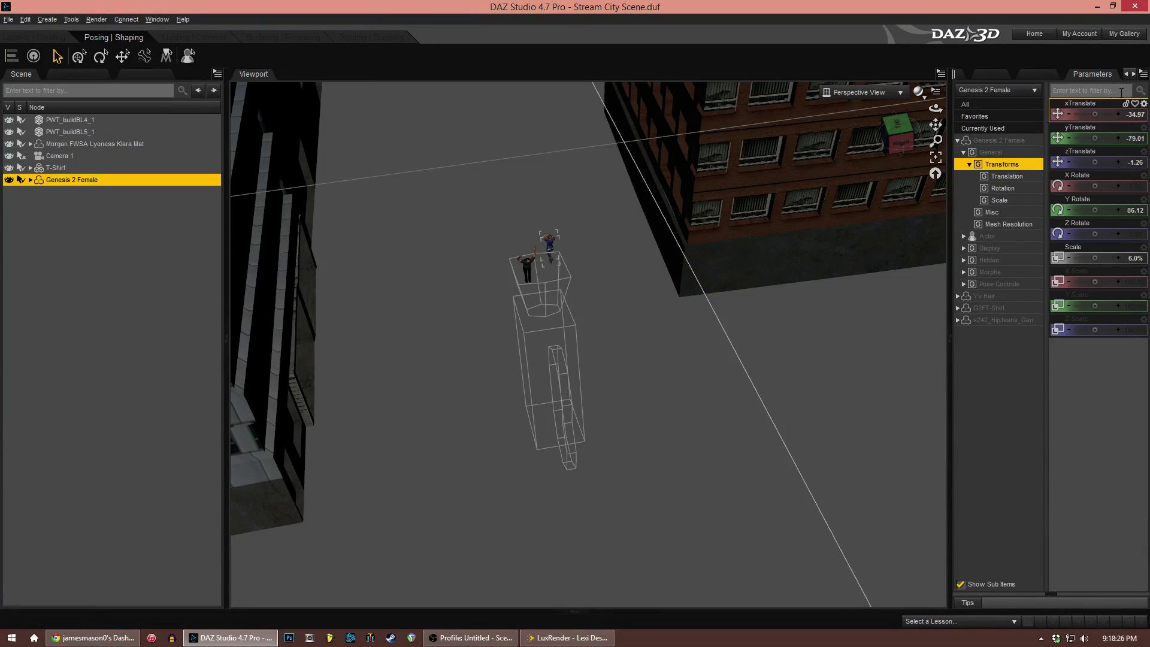
pyautogui.moveTo(1098, 114); pyautogui.dragTo(1093, 114)
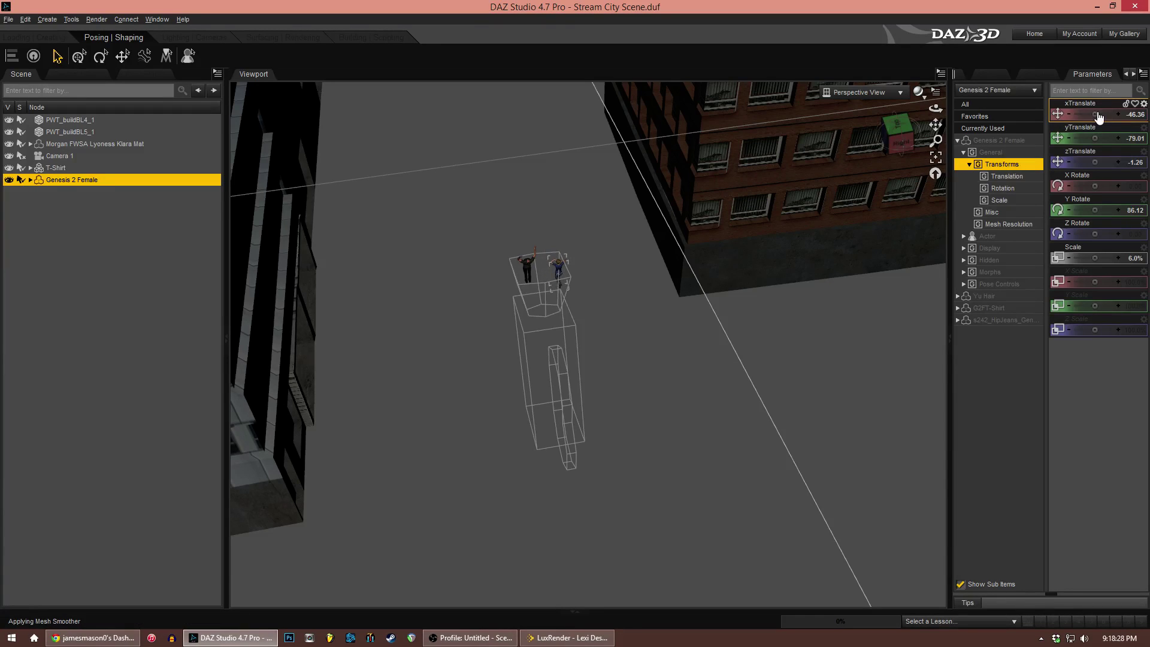
# Through Camera 1, place the woman at xTranslate -48.49, yTranslate -77.05 and zTranslate -5.66, and set her chest's Bend to -20
pyautogui.click(871, 92)
pyautogui.click(863, 195)
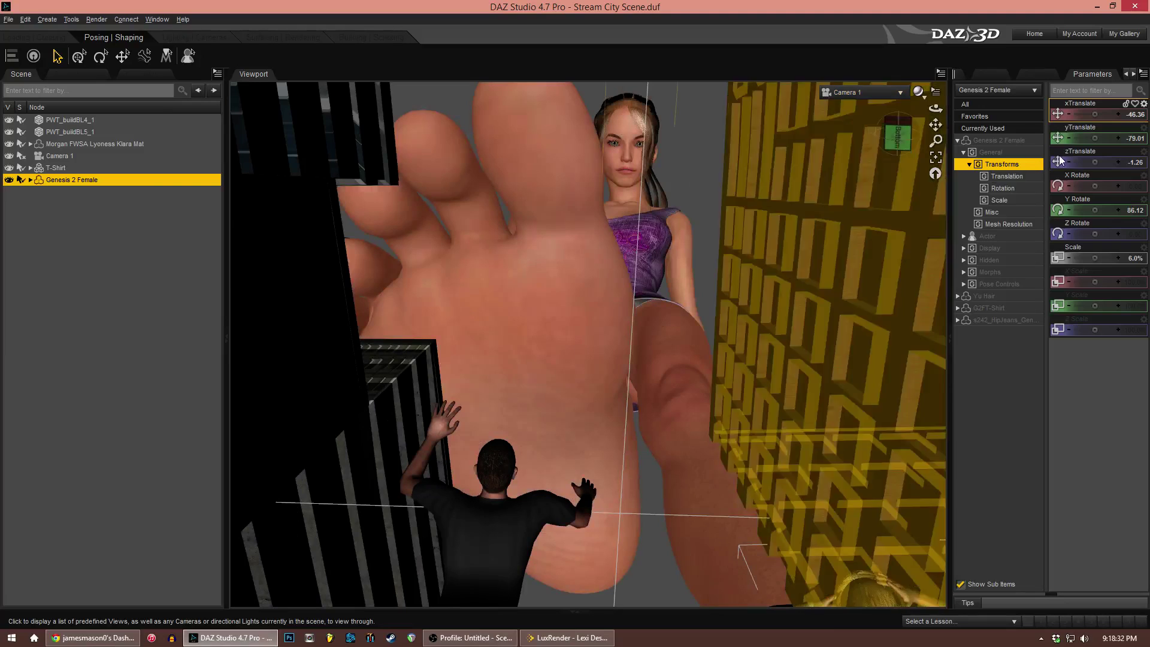
pyautogui.moveTo(1088, 162); pyautogui.dragTo(1086, 162)
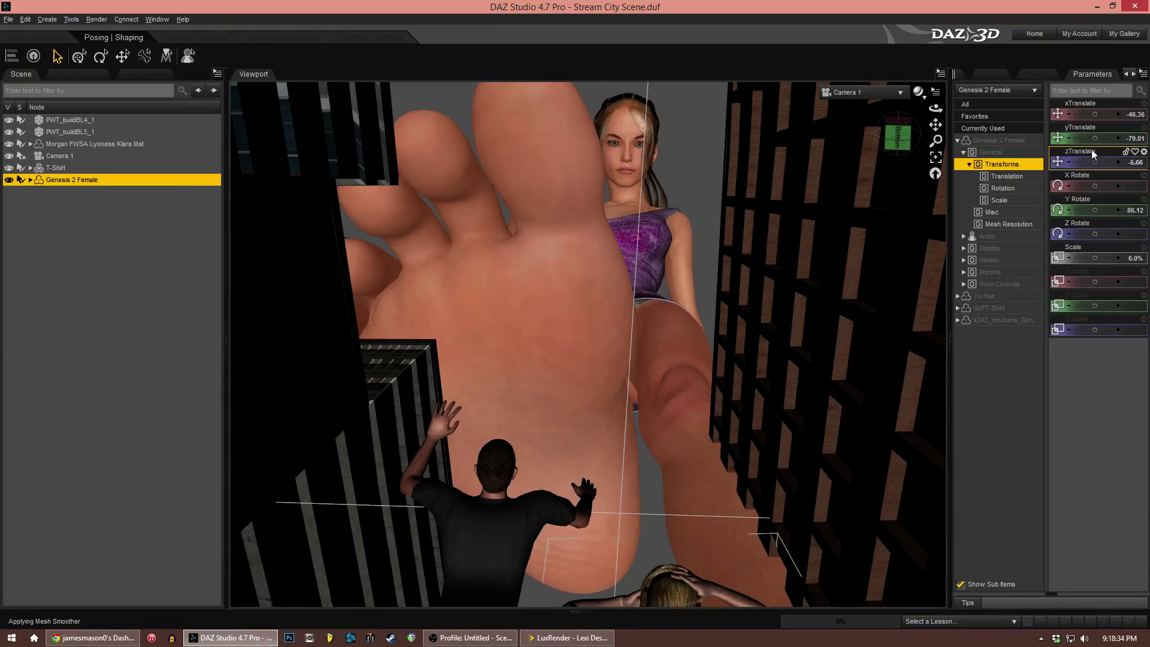
pyautogui.moveTo(1096, 117); pyautogui.dragTo(1092, 117)
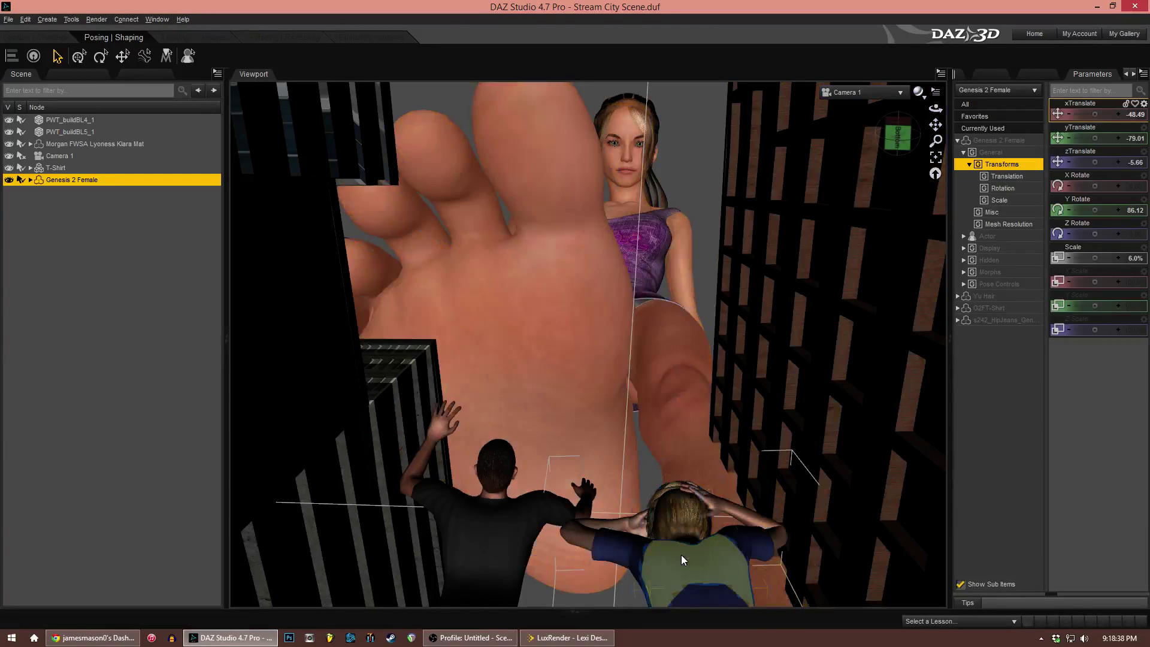
pyautogui.moveTo(1097, 138); pyautogui.dragTo(1098, 137)
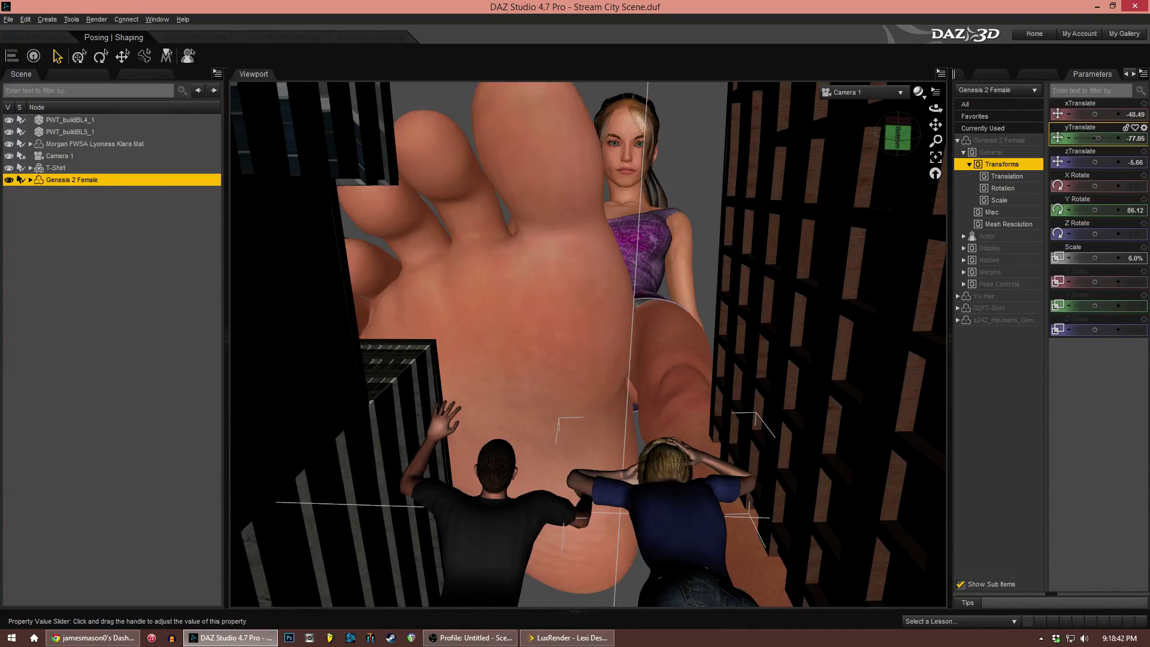
pyautogui.click(681, 487)
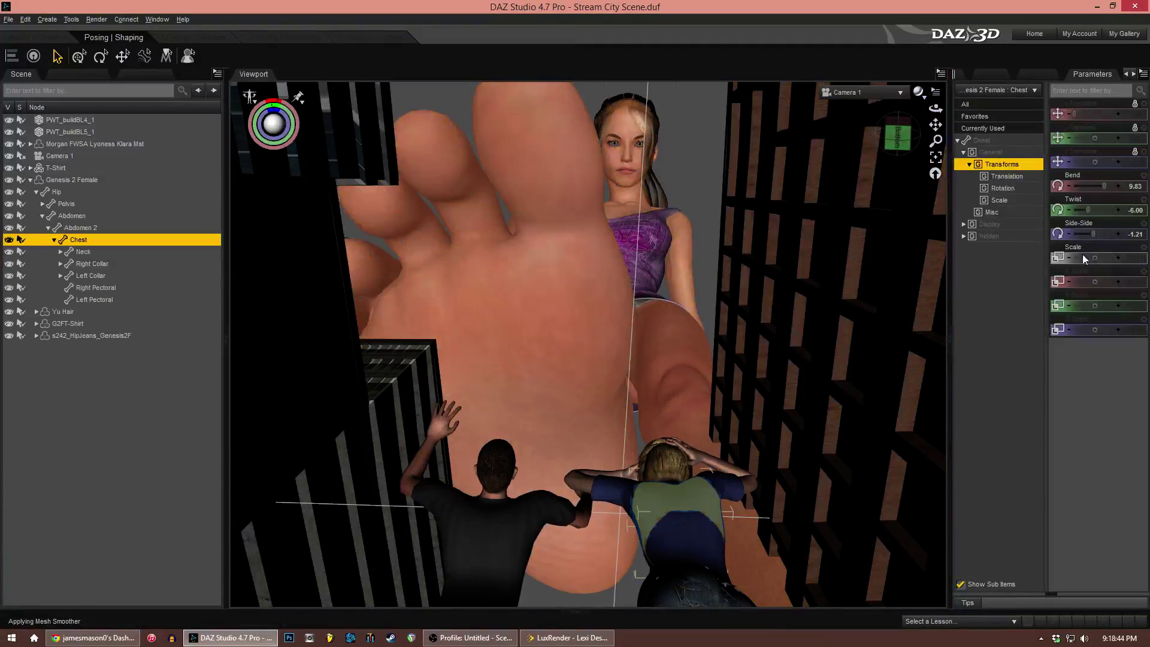
pyautogui.moveTo(1104, 186); pyautogui.dragTo(1071, 190)
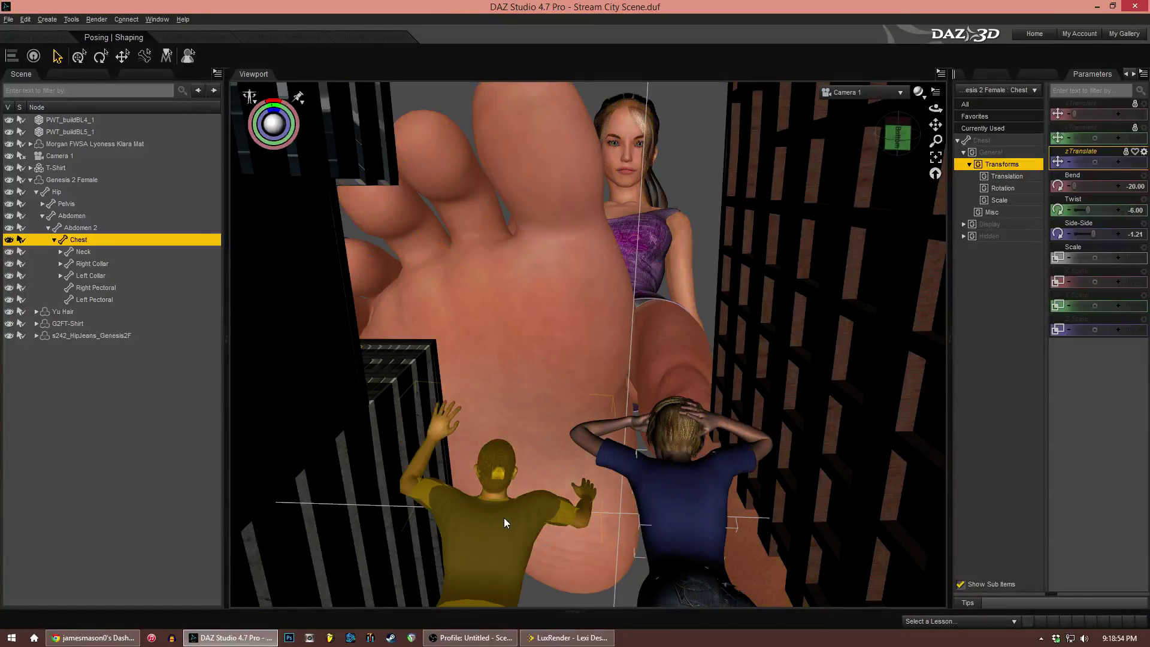
# Rotate the man in the black T-shirt to a yrot of 79.17 and set his right hand's bend to -21.69
pyautogui.click(505, 517)
pyautogui.click(999, 142)
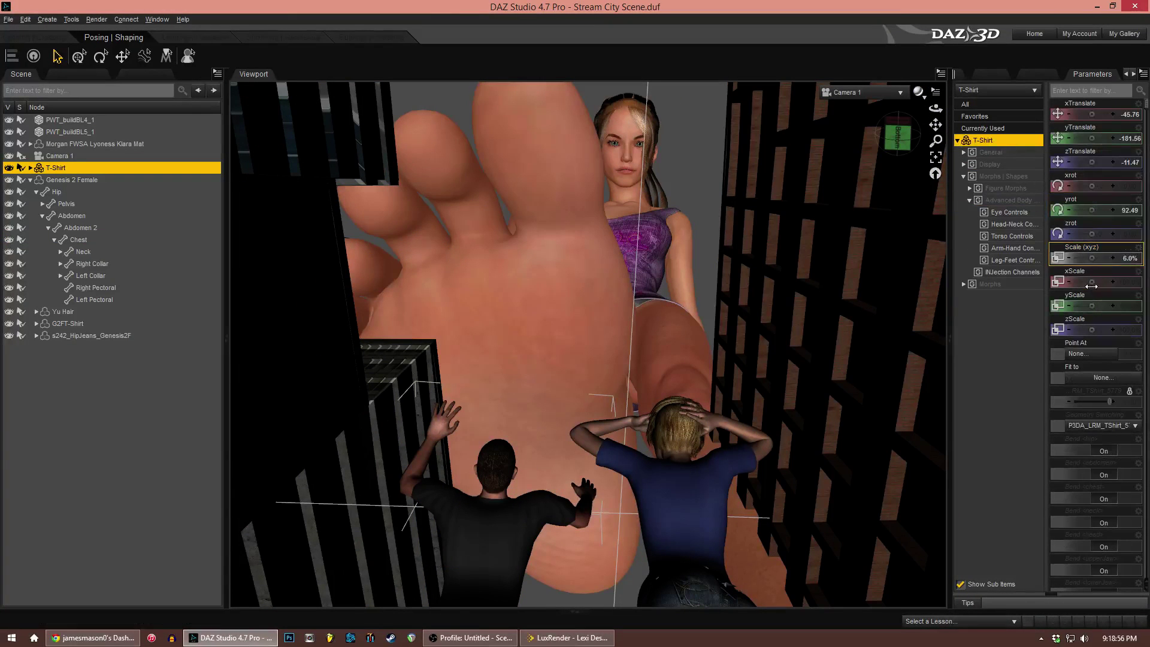
pyautogui.moveTo(1091, 209); pyautogui.dragTo(1070, 210)
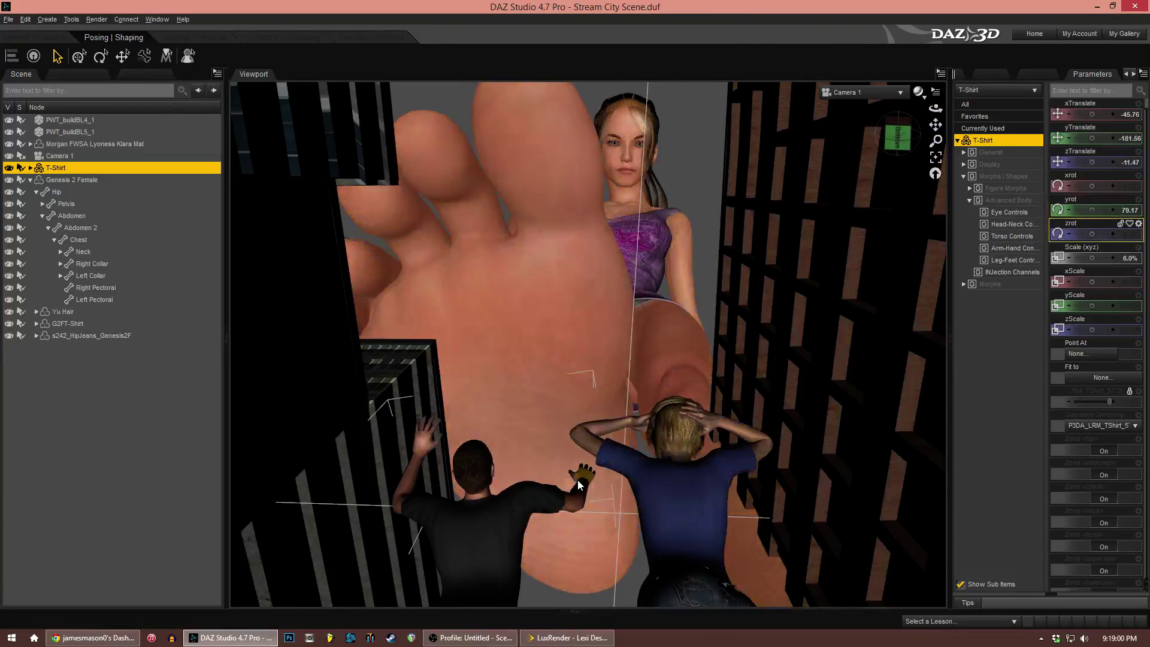
pyautogui.click(577, 480)
pyautogui.moveTo(1095, 233); pyautogui.dragTo(1089, 236)
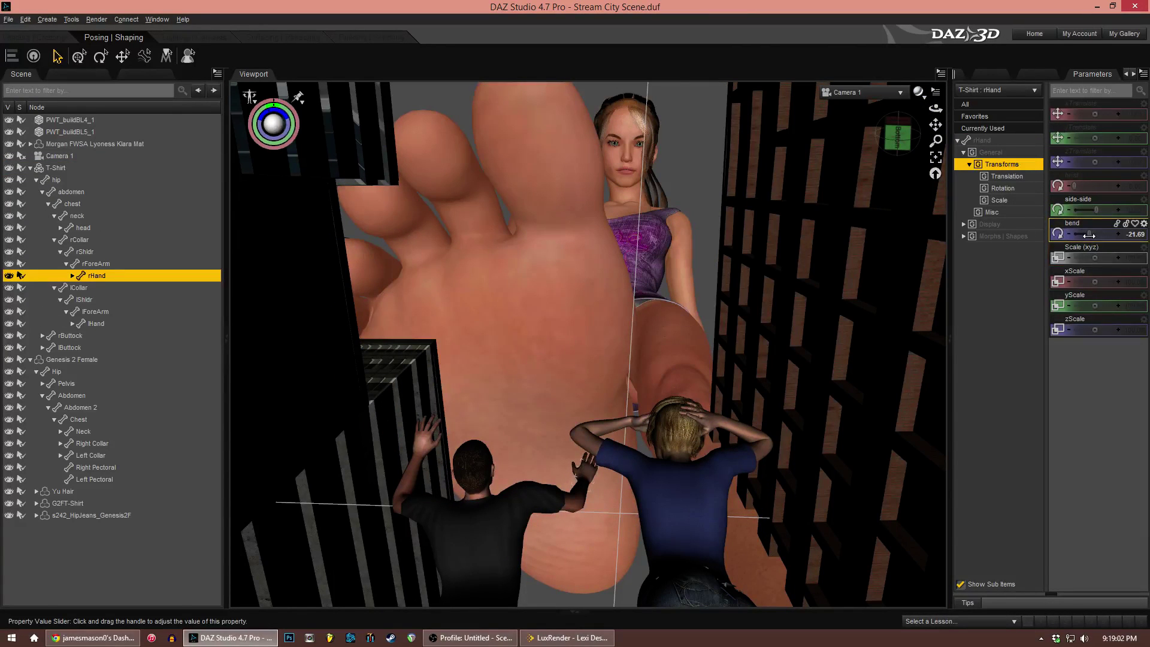
# Swing the woman's right arm off her head into a raised position by adjusting the right shoulder's Twist and Front-Back
pyautogui.click(609, 453)
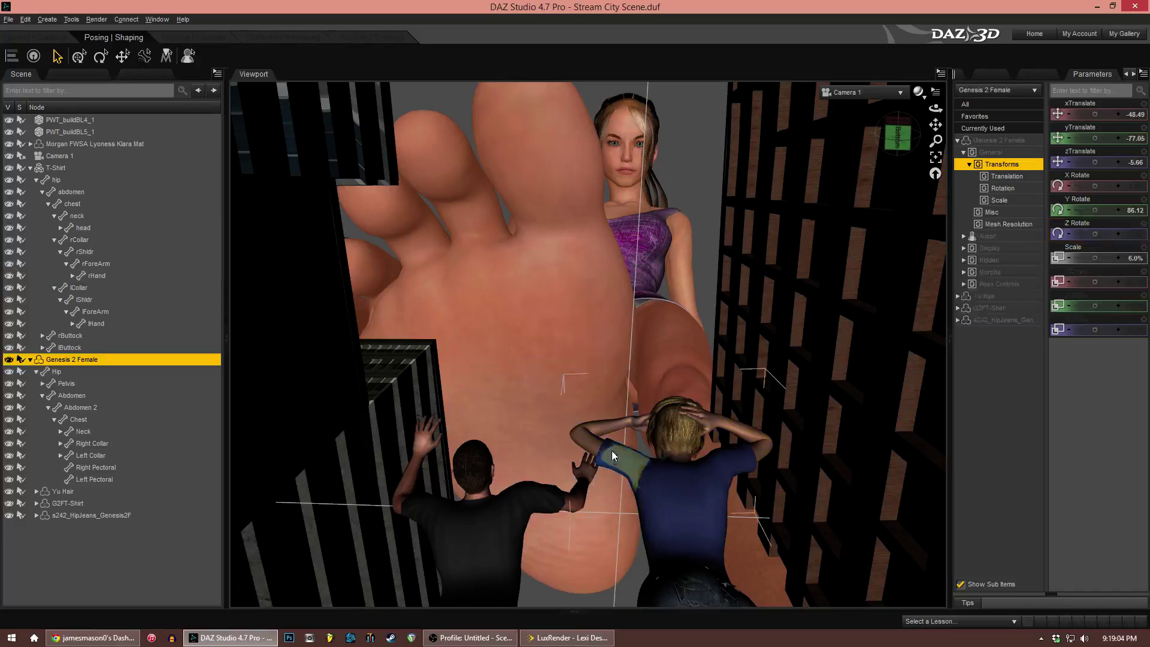
pyautogui.click(732, 423)
pyautogui.moveTo(1093, 209); pyautogui.dragTo(1087, 186)
pyautogui.click(760, 451)
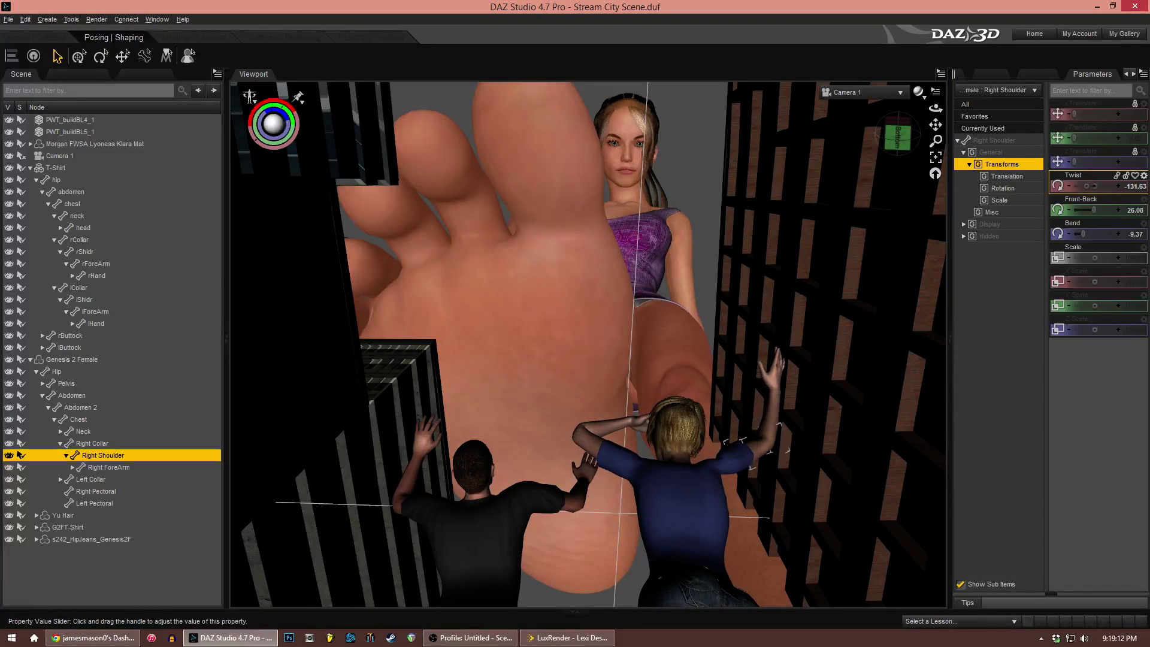
pyautogui.click(763, 424)
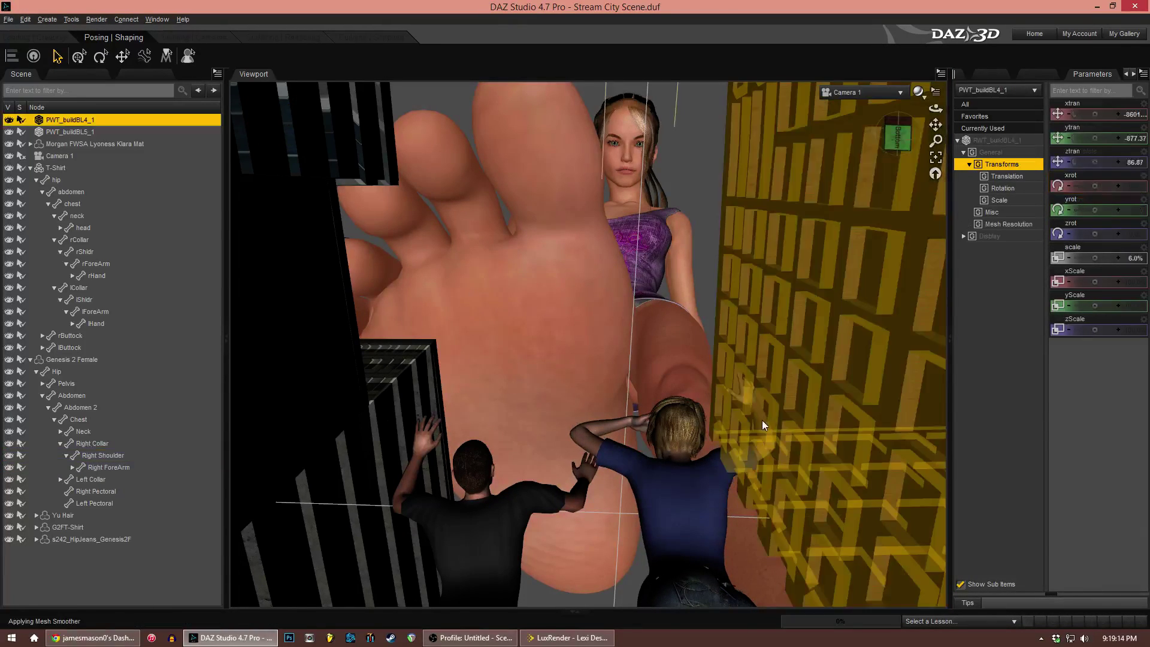
pyautogui.click(759, 441)
pyautogui.click(760, 442)
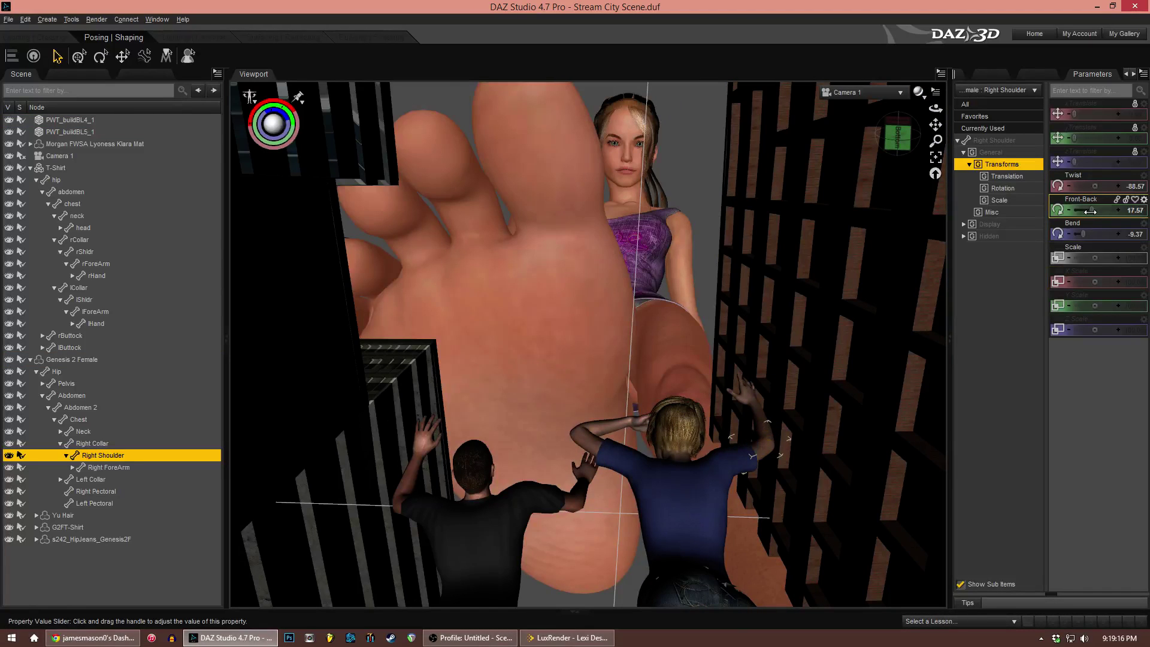
pyautogui.moveTo(1091, 211); pyautogui.dragTo(1090, 188)
# Refine the woman's raised right arm and set her Right Hand Fist pose control to -0.18
pyautogui.click(732, 425)
pyautogui.click(742, 455)
pyautogui.click(745, 397)
pyautogui.click(1000, 248)
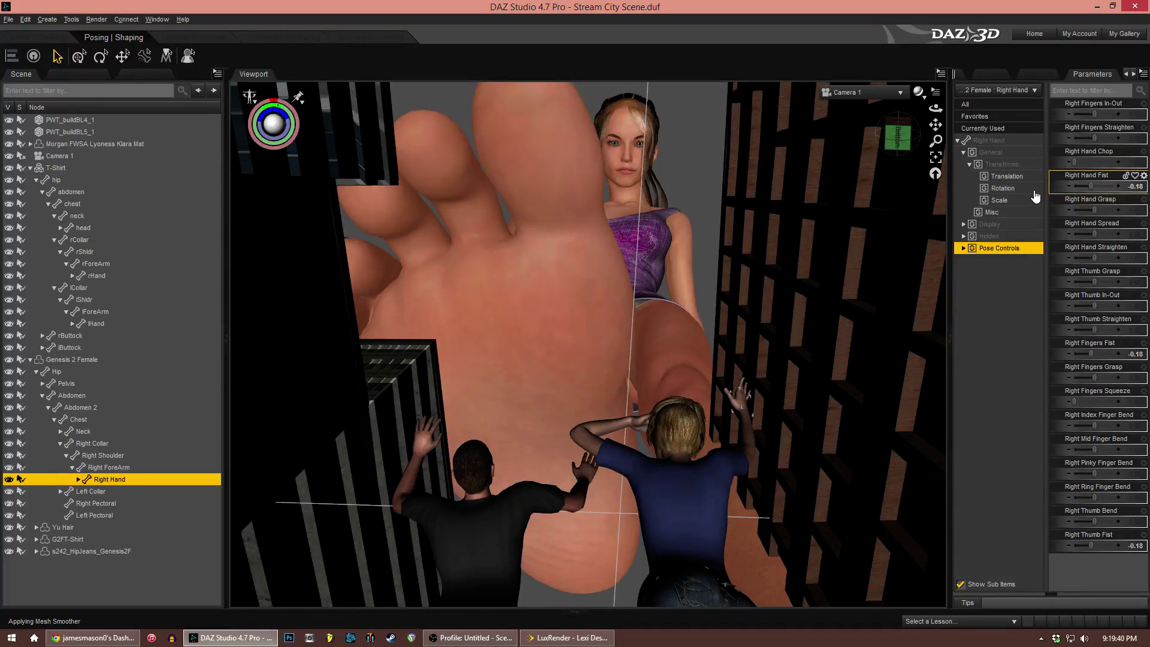
# In the Perspective View, move the woman's left arm away from her head, with the left shoulder at Front-Back -37.43 and Bend -21.62
pyautogui.click(900, 93)
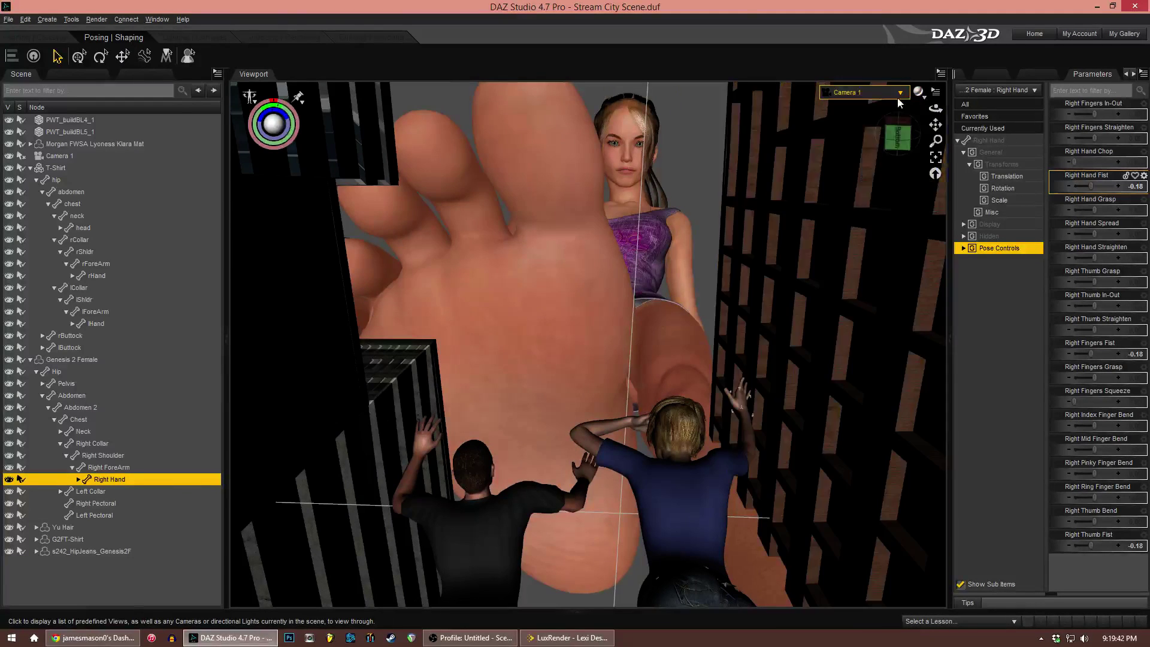
pyautogui.click(884, 129)
pyautogui.moveTo(936, 140); pyautogui.dragTo(891, 139)
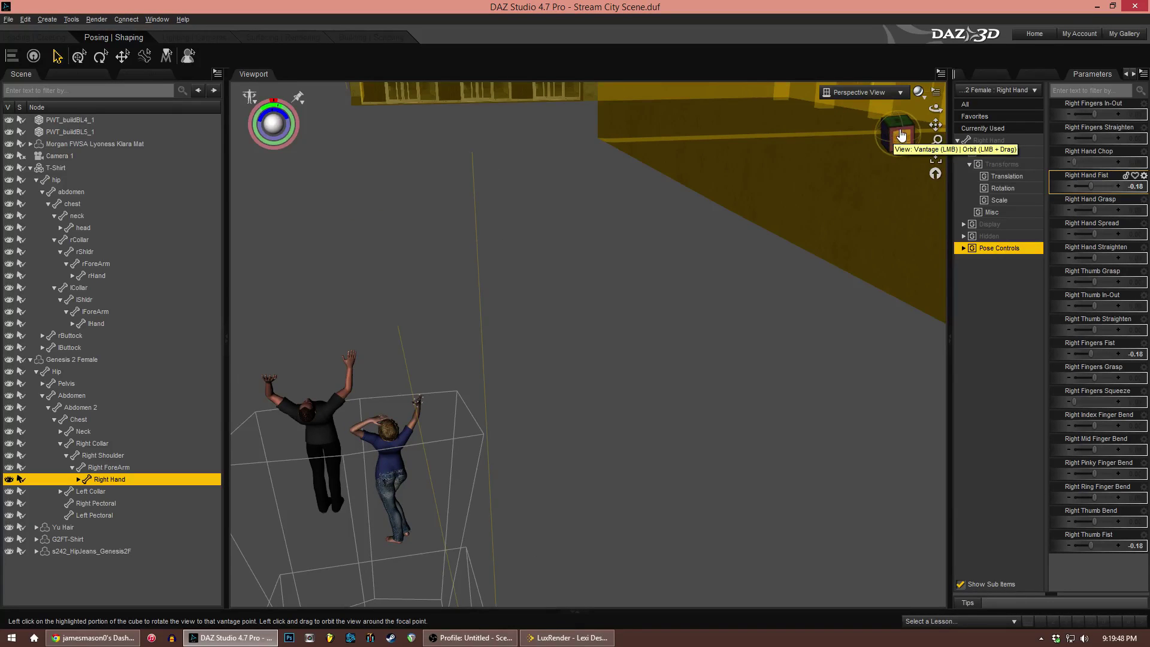
pyautogui.moveTo(935, 139); pyautogui.dragTo(936, 146)
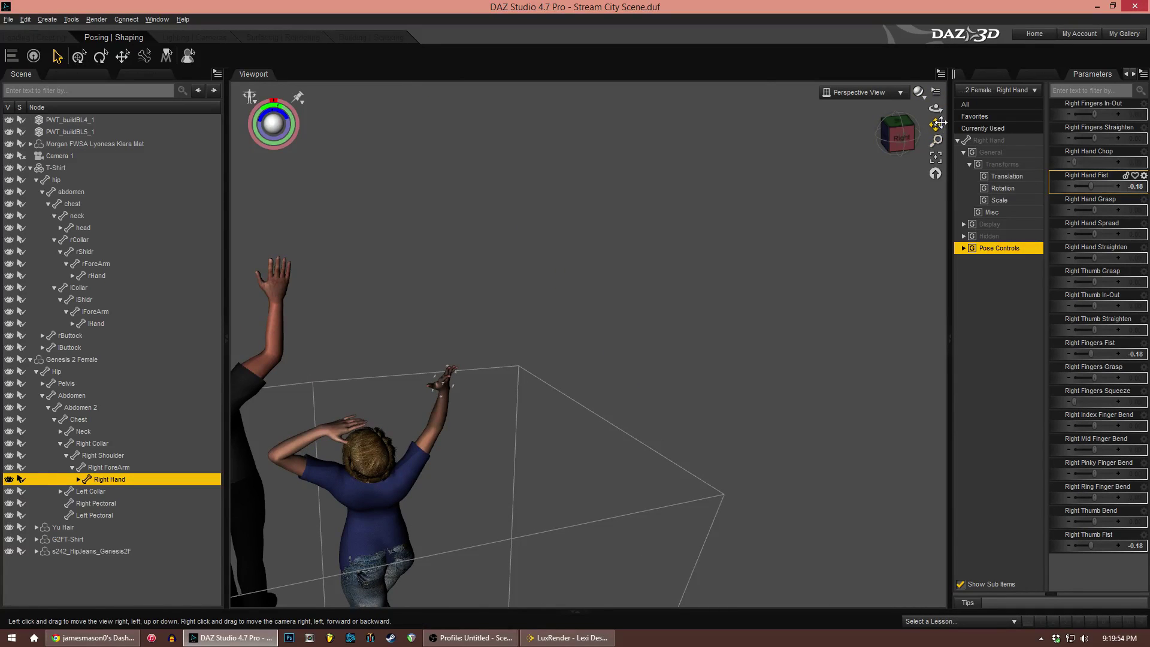
pyautogui.moveTo(936, 124); pyautogui.dragTo(939, 123)
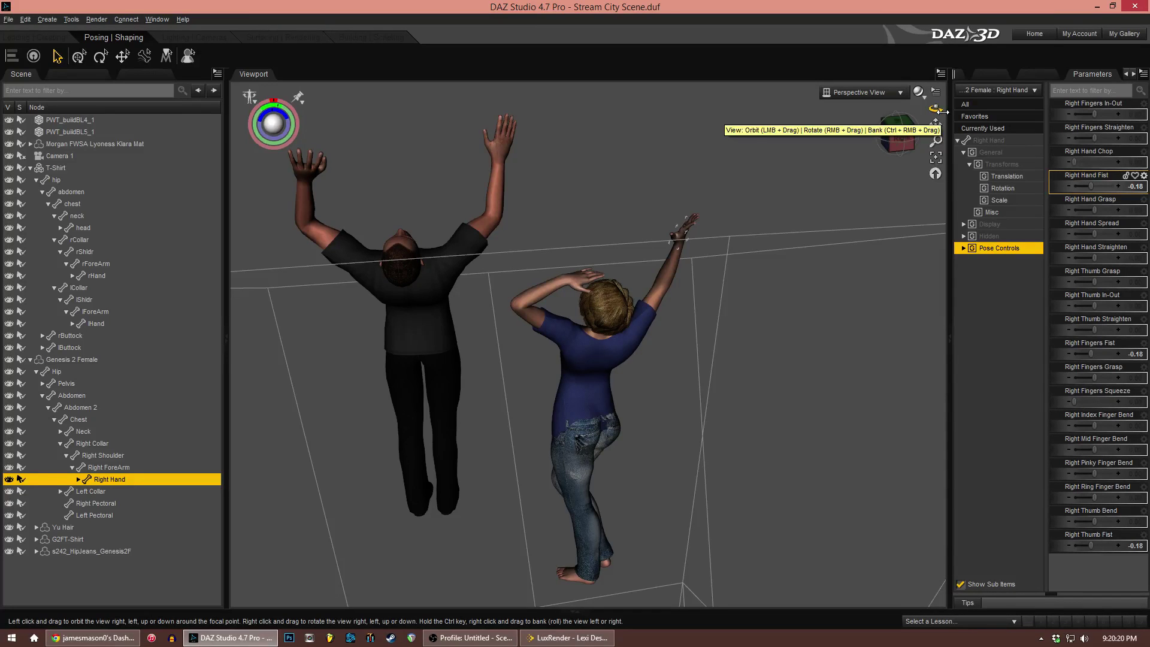
pyautogui.moveTo(932, 125); pyautogui.dragTo(886, 24)
pyautogui.click(516, 303)
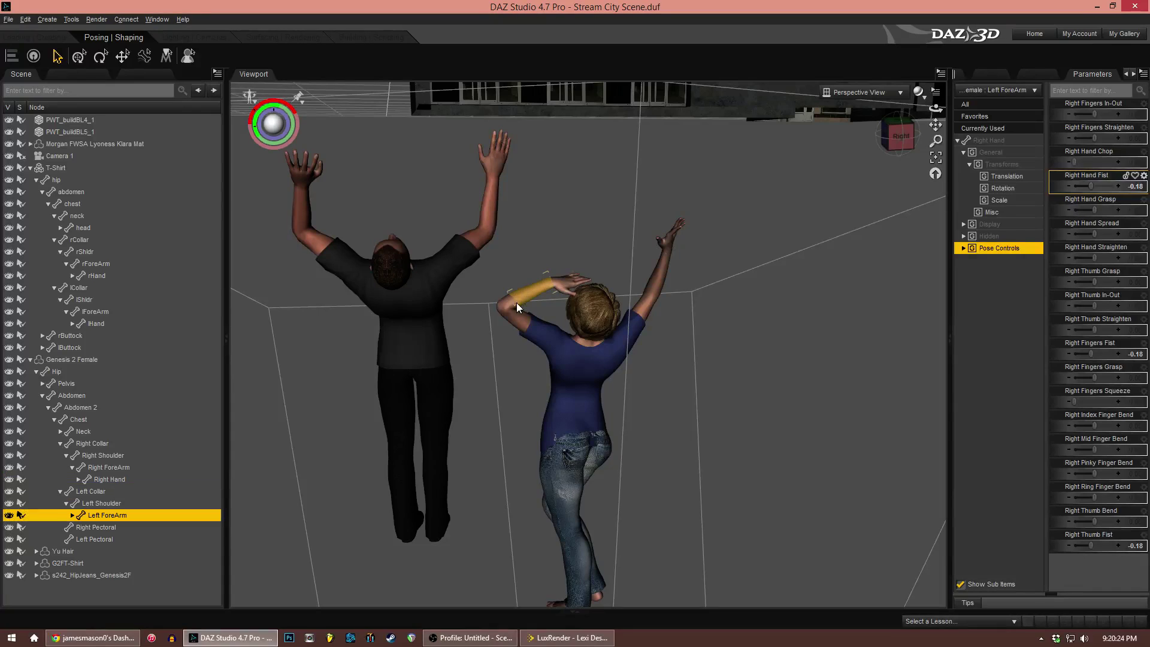
pyautogui.moveTo(1098, 235); pyautogui.dragTo(1091, 215)
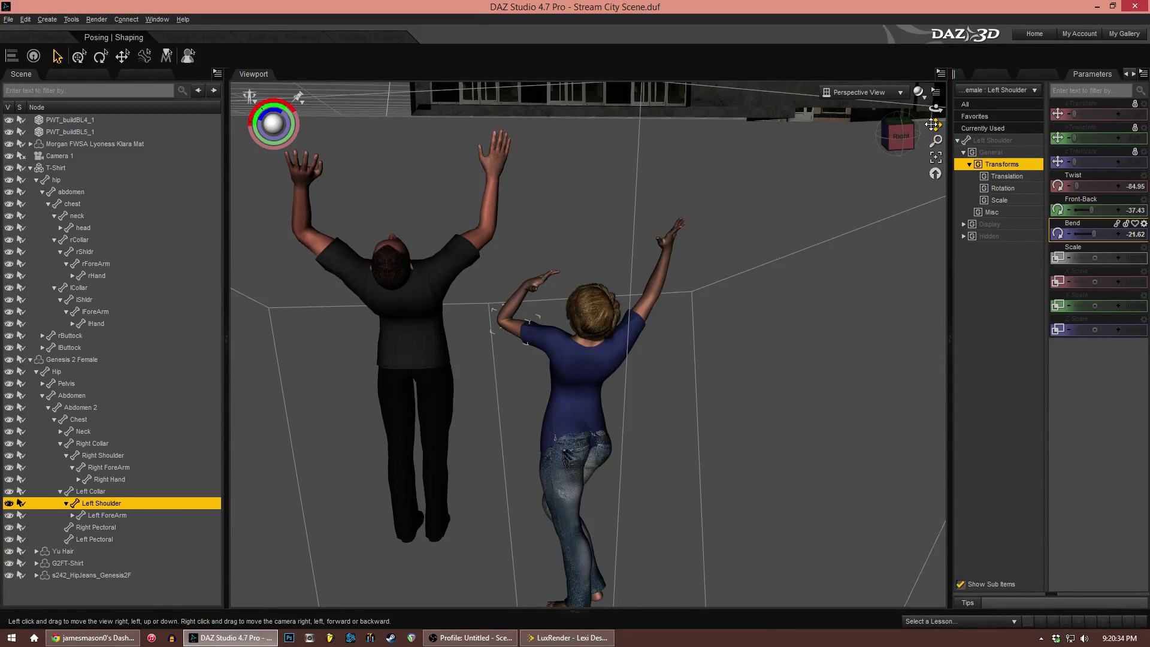
# Straighten the woman's left forearm upward by setting the Left ForeArm's Bend to -66.03 and Twist to 53.60
pyautogui.moveTo(896, 142)
pyautogui.mouseDown()
pyautogui.moveTo(893, 127)
pyautogui.moveTo(902, 139)
pyautogui.mouseUp()
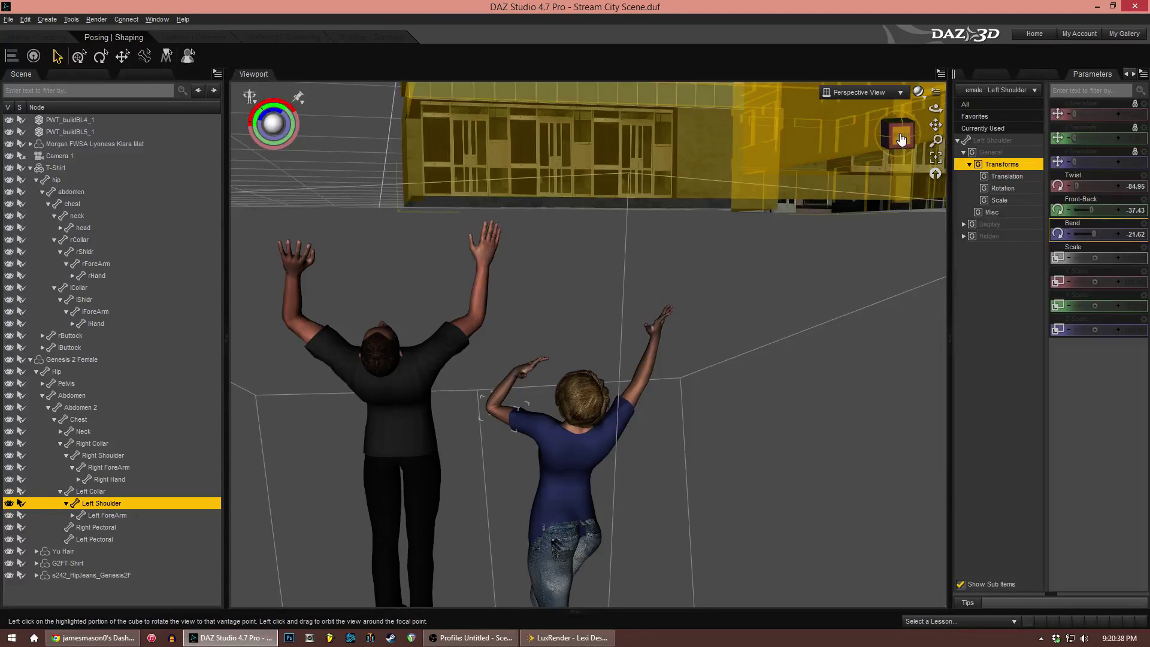
pyautogui.moveTo(936, 124); pyautogui.dragTo(861, 132)
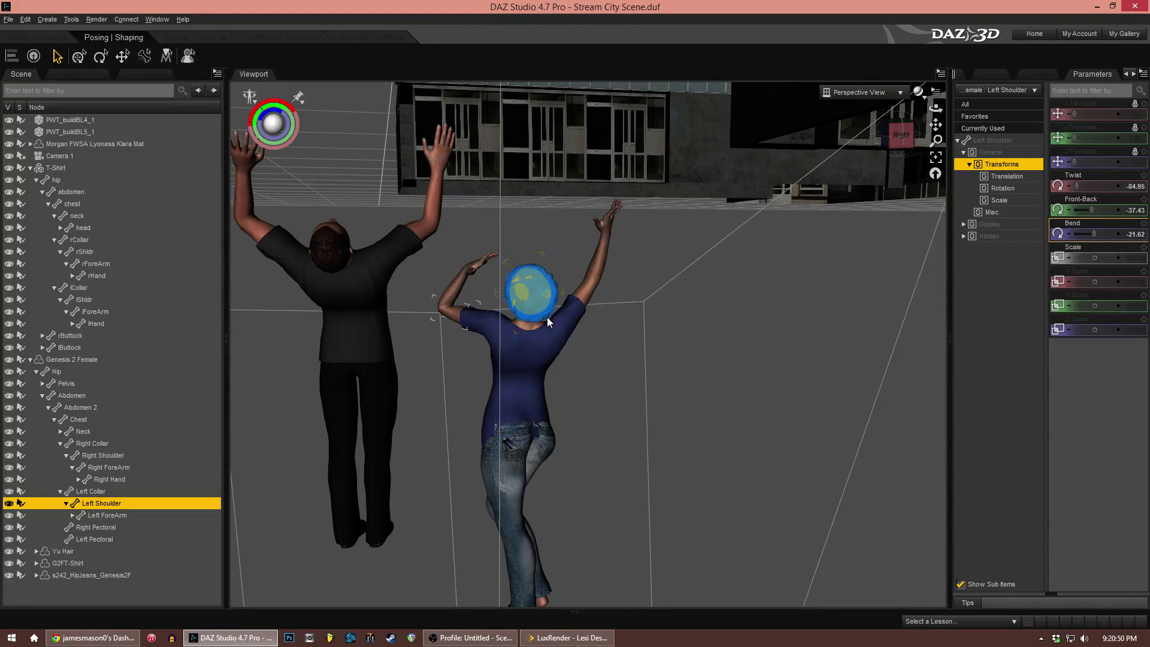
pyautogui.click(610, 229)
pyautogui.moveTo(936, 124)
pyautogui.mouseDown()
pyautogui.moveTo(923, 114)
pyautogui.moveTo(936, 124)
pyautogui.mouseUp()
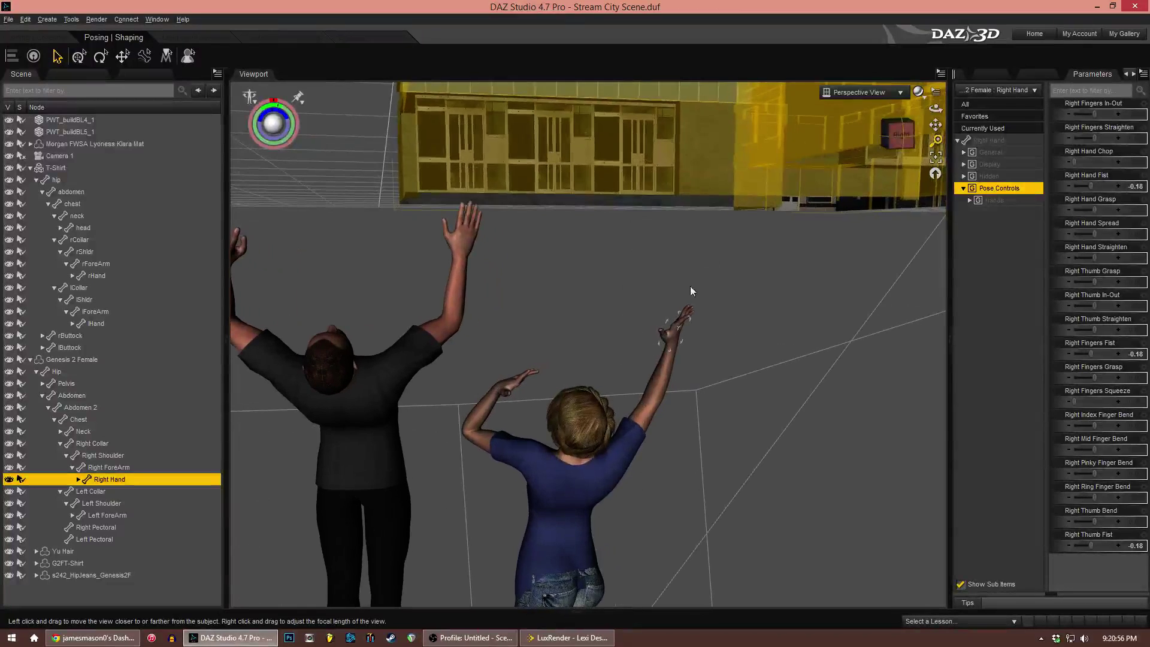
pyautogui.click(490, 407)
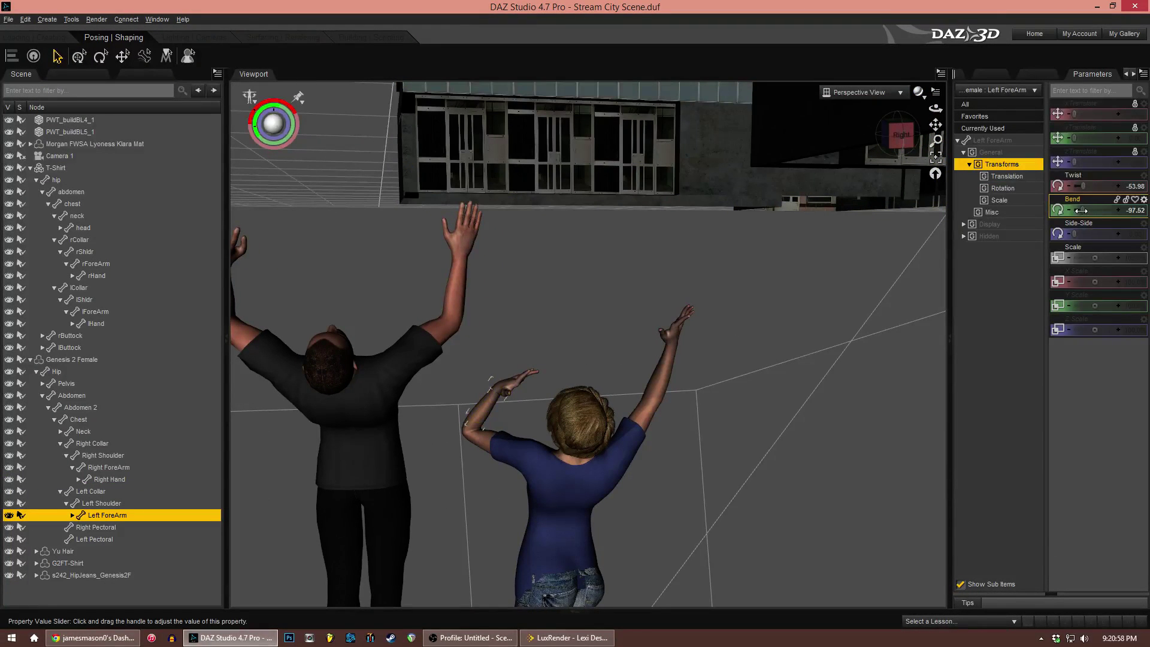
pyautogui.moveTo(1083, 210); pyautogui.dragTo(1112, 186)
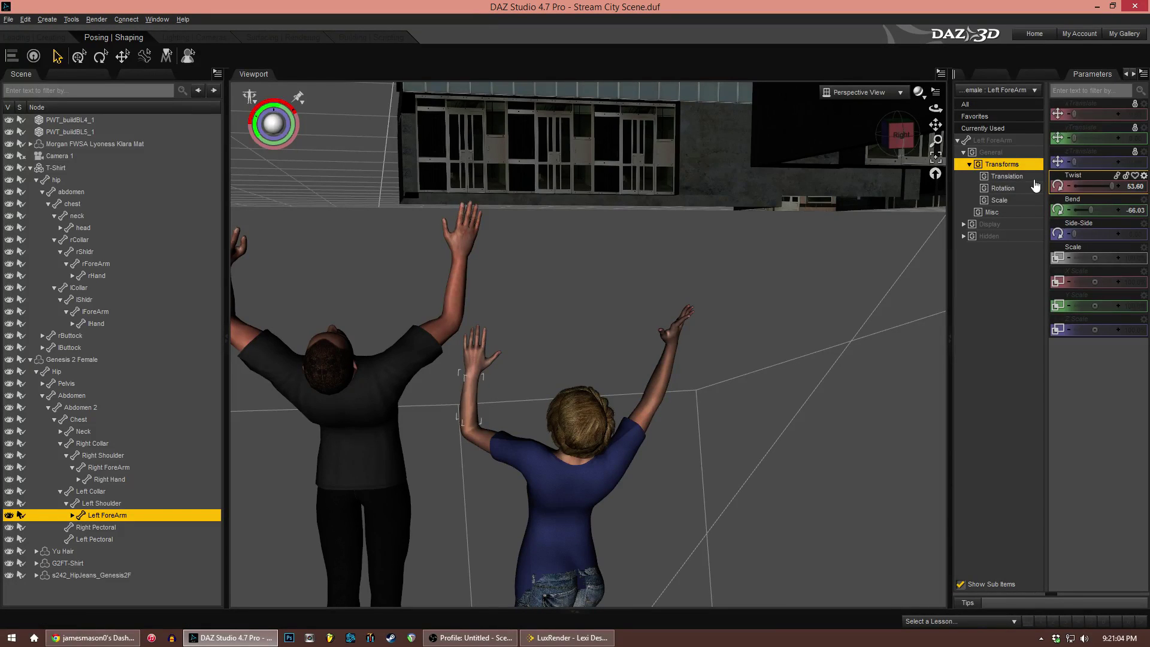
# Set the woman's left shoulder Twist to -56.25 and, in the Camera 1 view, her left collar Bend to -10.22
pyautogui.click(470, 435)
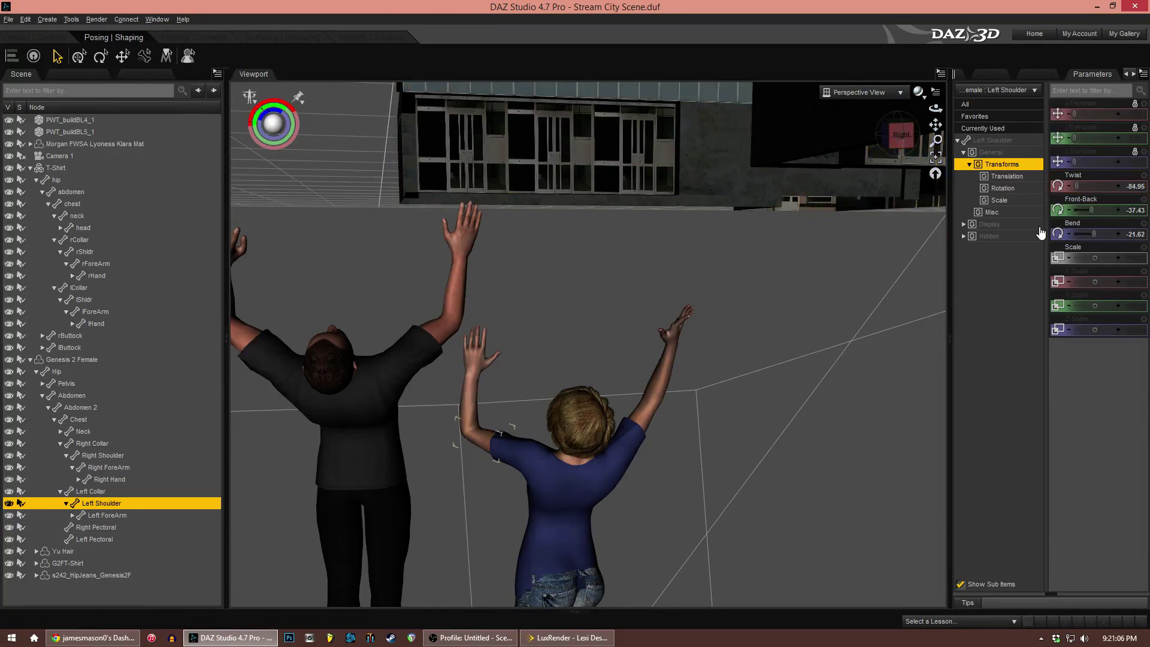
pyautogui.moveTo(1083, 187); pyautogui.dragTo(1083, 188)
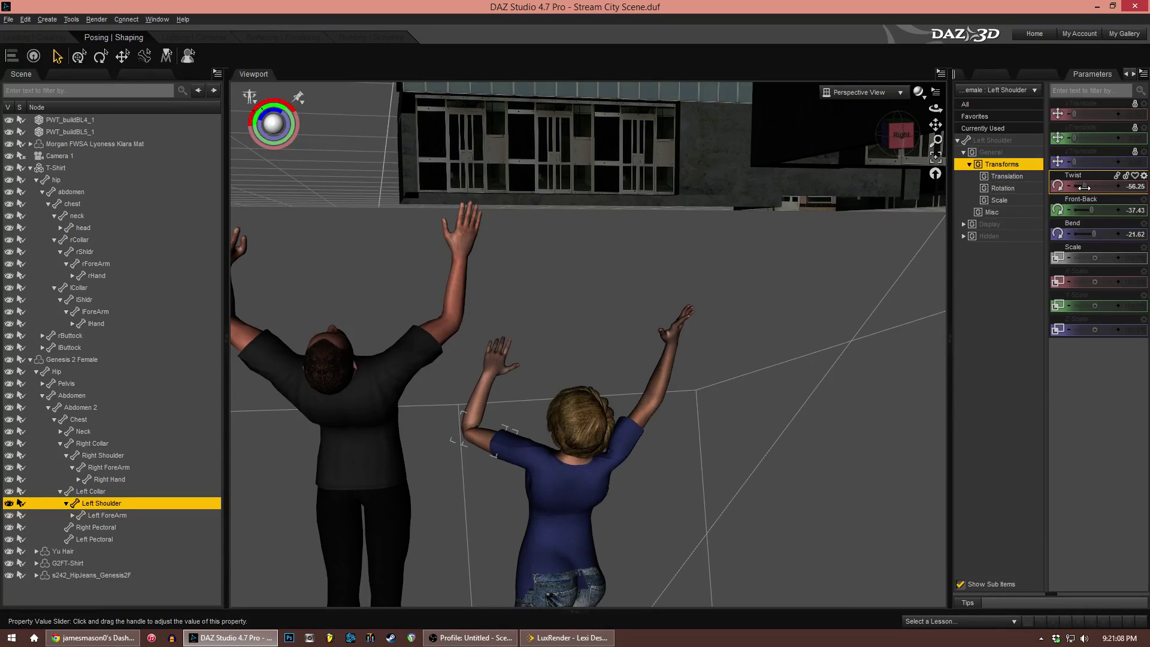
pyautogui.click(869, 92)
pyautogui.click(854, 191)
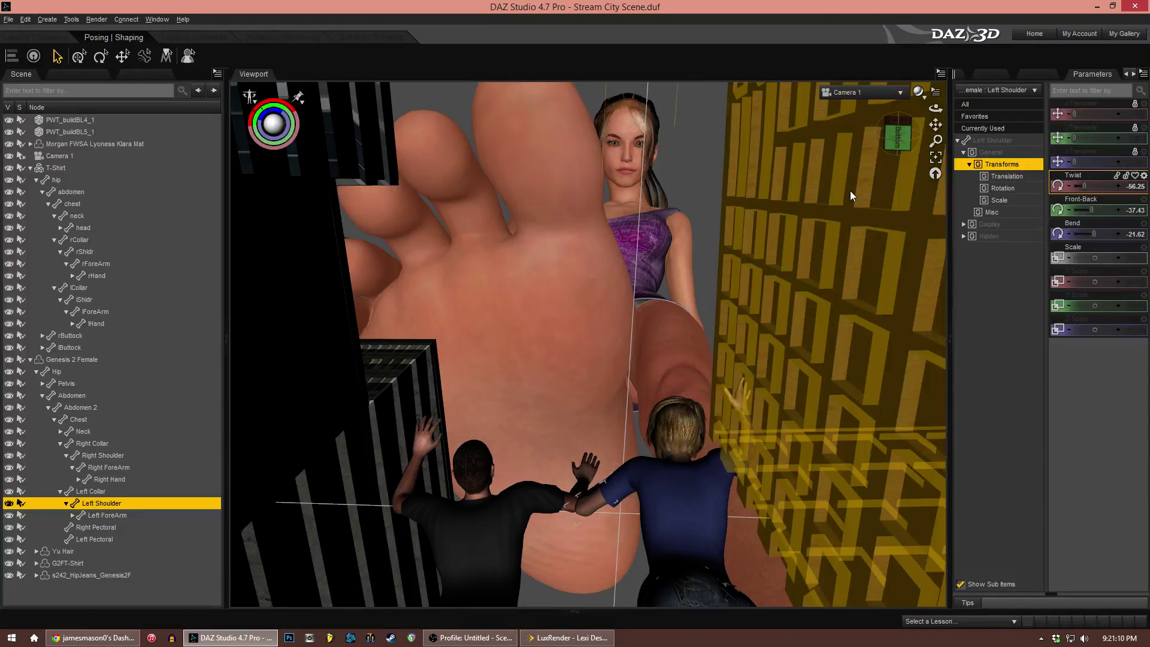
pyautogui.click(618, 479)
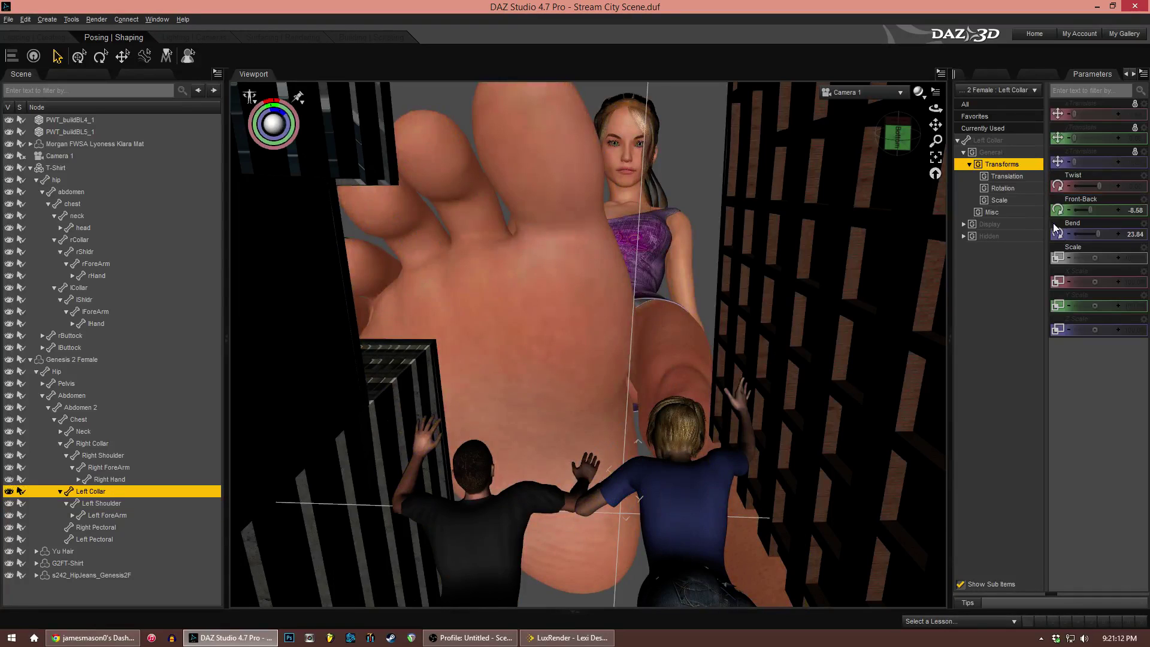
pyautogui.moveTo(1096, 233); pyautogui.dragTo(1074, 231)
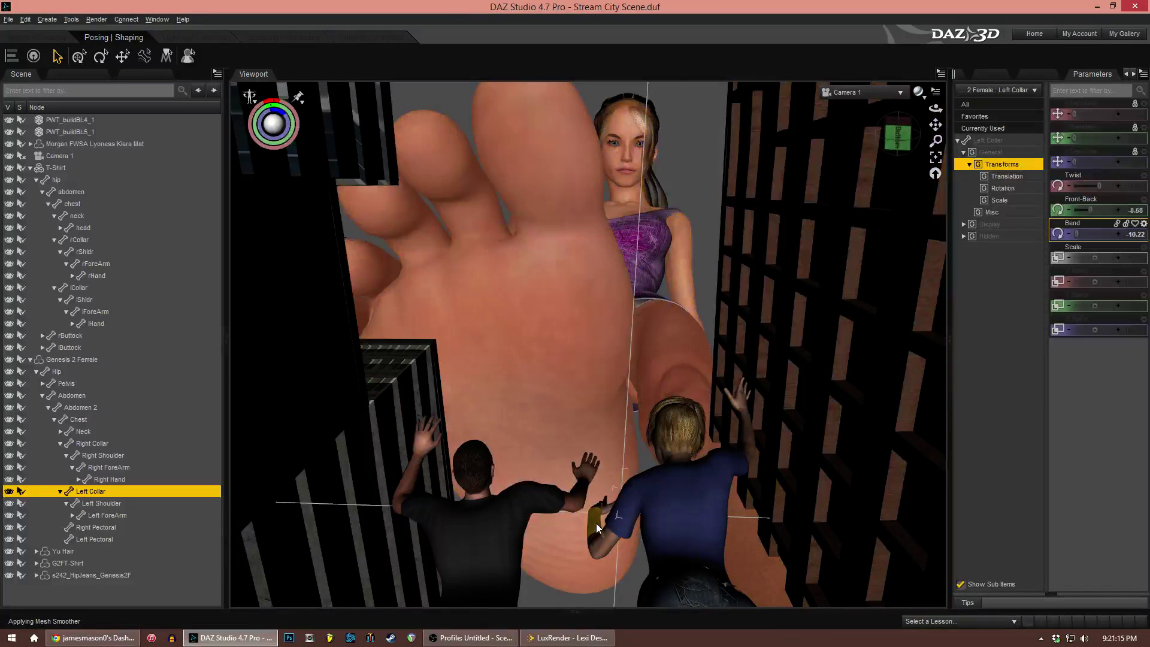
# Set the Bend of the woman's left hand to -11.53 and return to the Perspective View
pyautogui.click(596, 521)
pyautogui.click(599, 503)
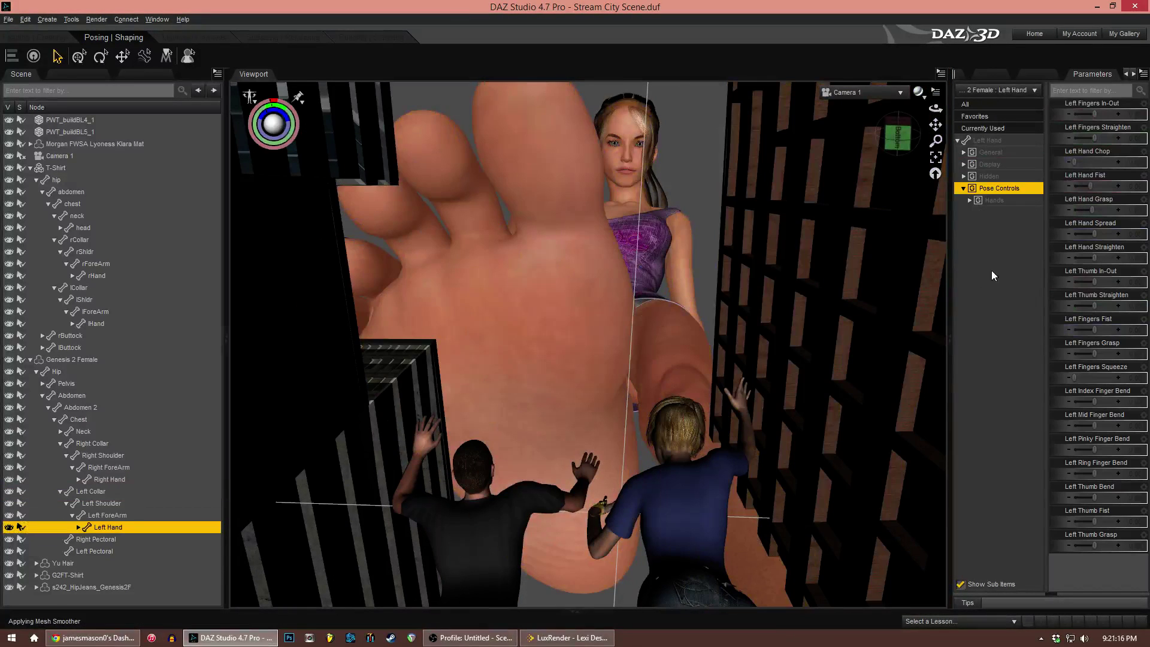
pyautogui.click(995, 140)
pyautogui.moveTo(1083, 233); pyautogui.dragTo(1086, 234)
pyautogui.click(887, 95)
pyautogui.click(891, 103)
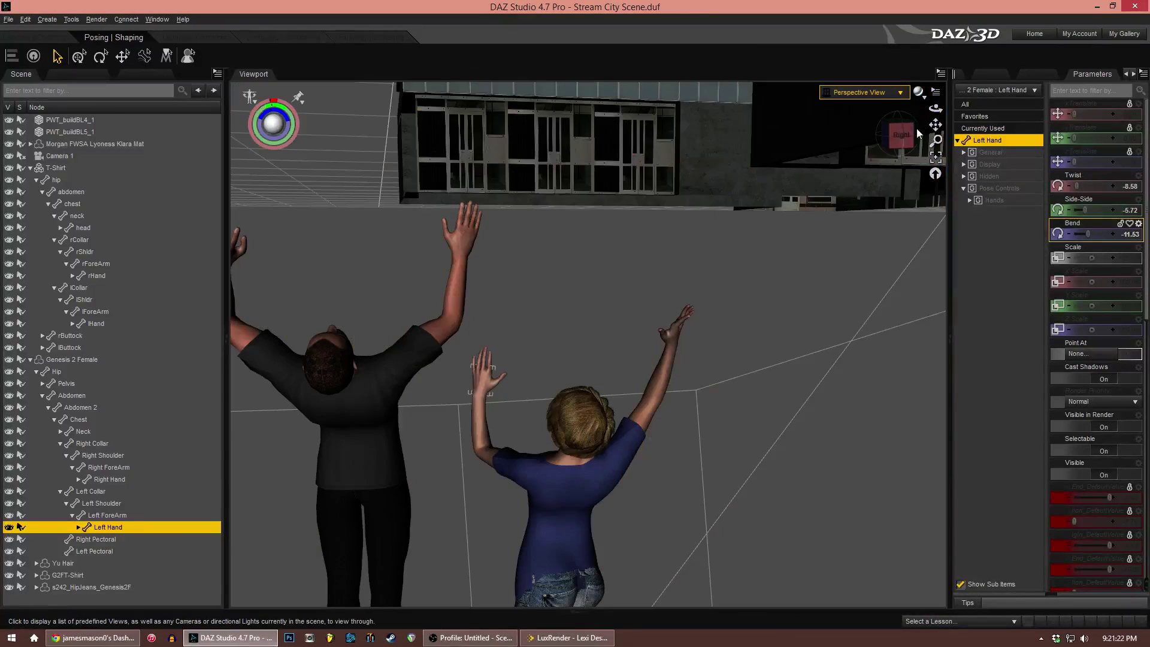
# Adjust the woman's right index finger Bend and set her Right Hand Fist pose control to 0.15
pyautogui.moveTo(936, 109)
pyautogui.mouseDown()
pyautogui.moveTo(889, 136)
pyautogui.moveTo(906, 137)
pyautogui.moveTo(899, 119)
pyautogui.moveTo(936, 128)
pyautogui.moveTo(935, 117)
pyautogui.mouseUp()
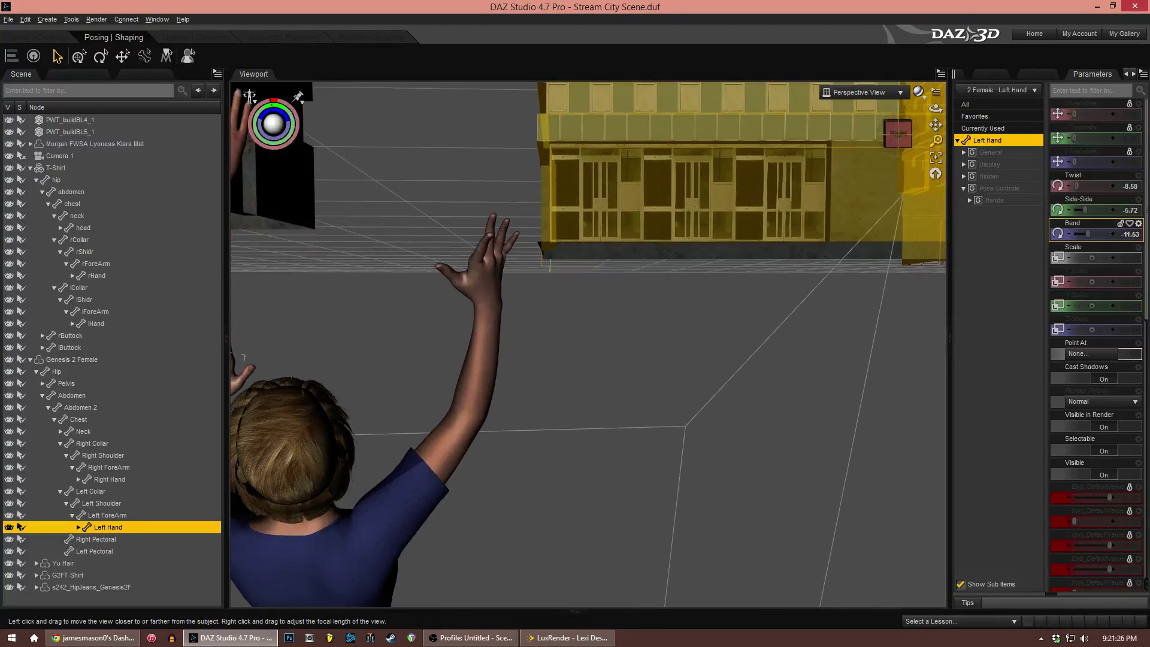
pyautogui.click(479, 261)
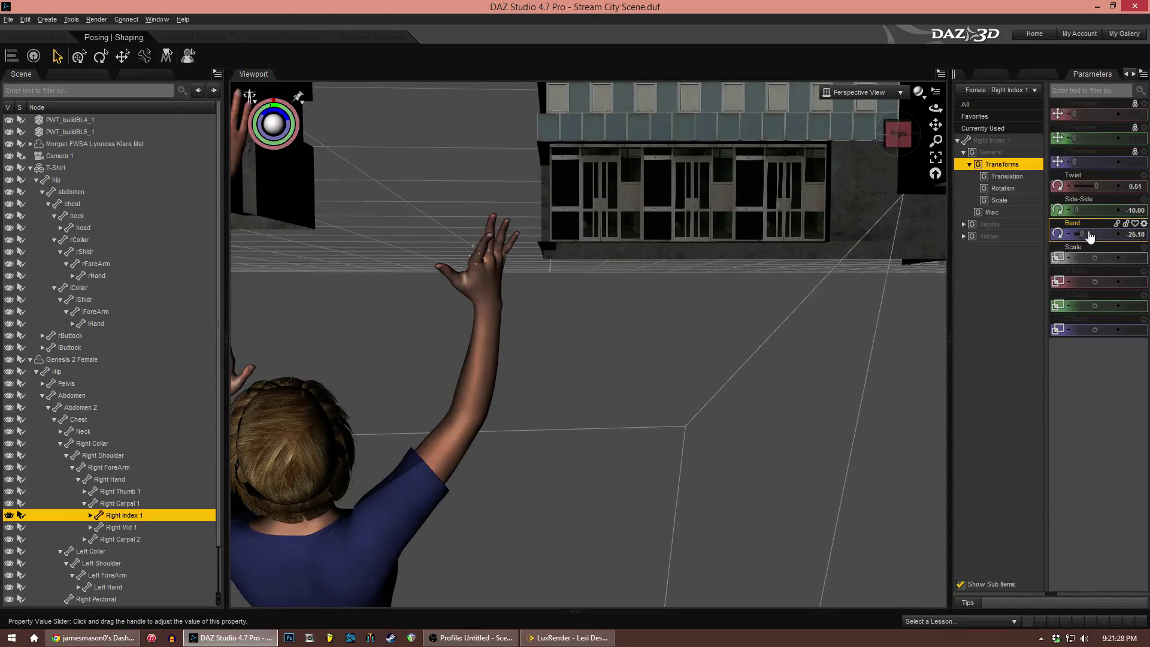
pyautogui.moveTo(1083, 234); pyautogui.dragTo(1093, 234)
pyautogui.click(497, 271)
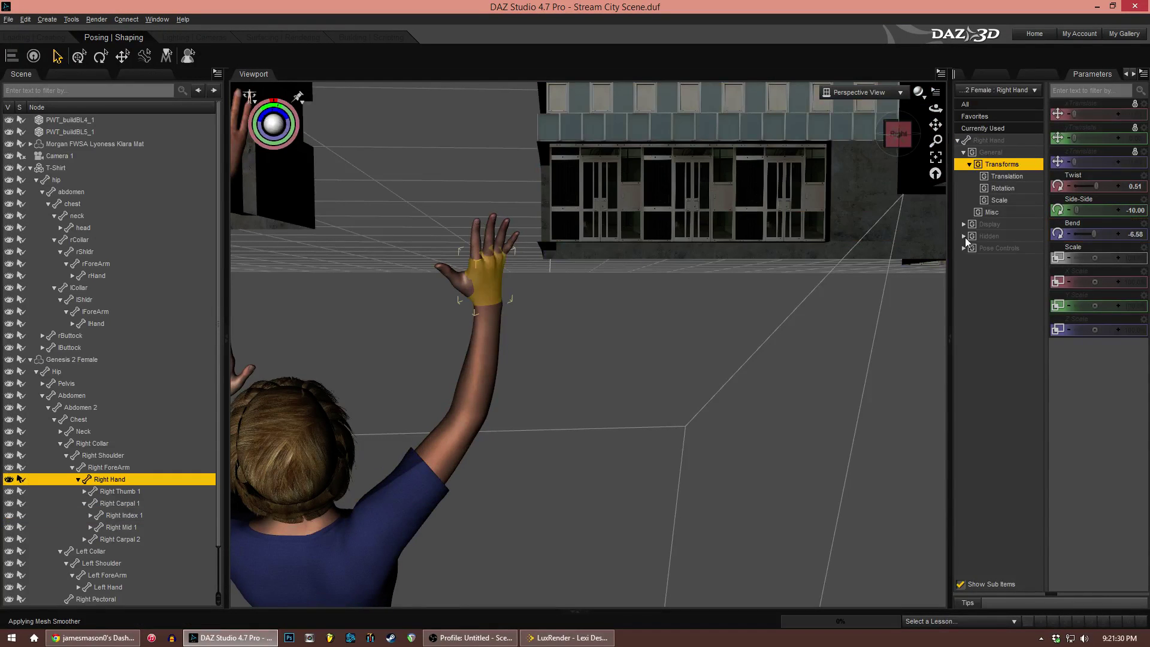
pyautogui.click(999, 248)
pyautogui.moveTo(1094, 186); pyautogui.dragTo(1100, 188)
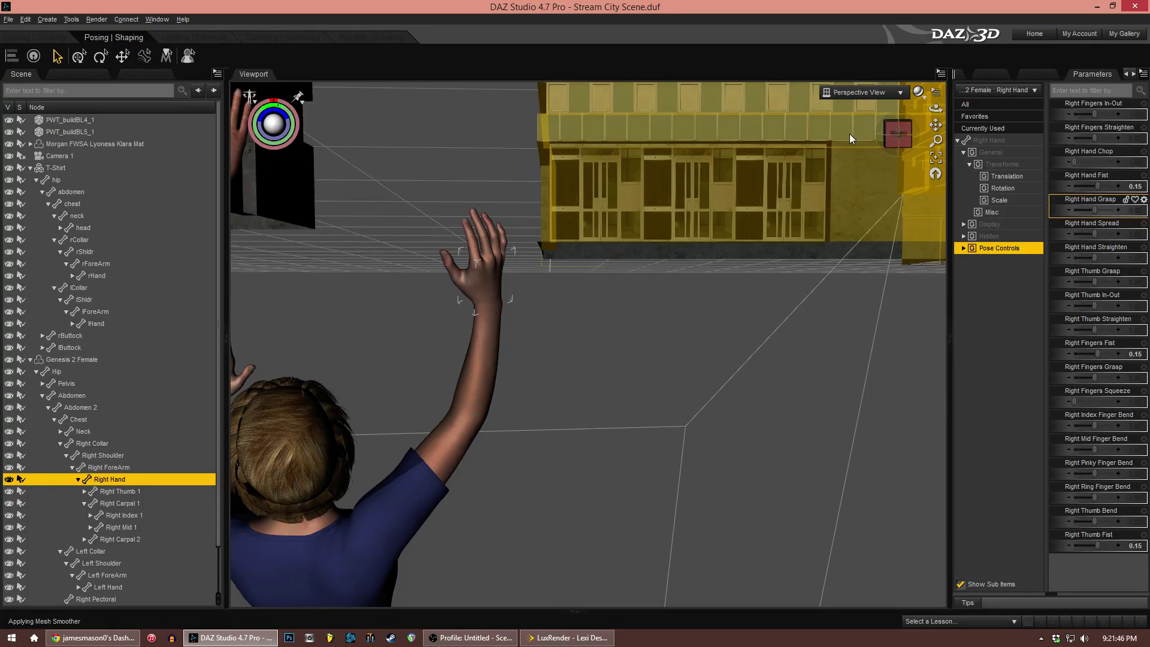
pyautogui.moveTo(906, 136); pyautogui.dragTo(966, 94)
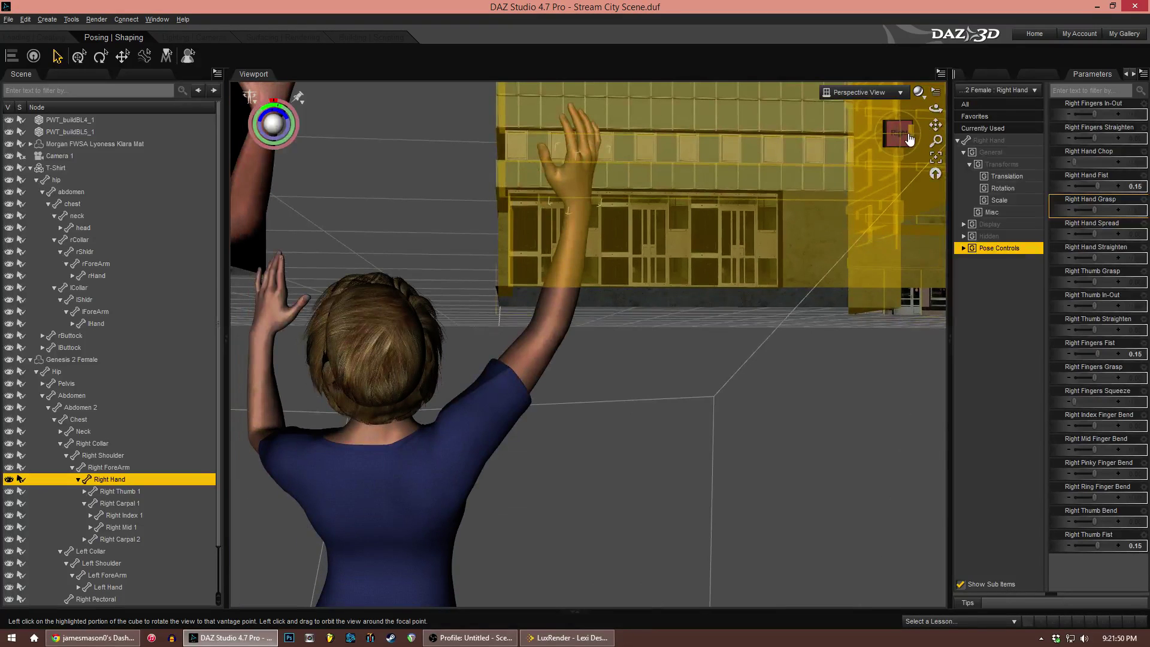
# In the Camera 1 view, tilt the woman's head back with a neck Bend of -30.00 and Twist of 2.06
pyautogui.click(871, 104)
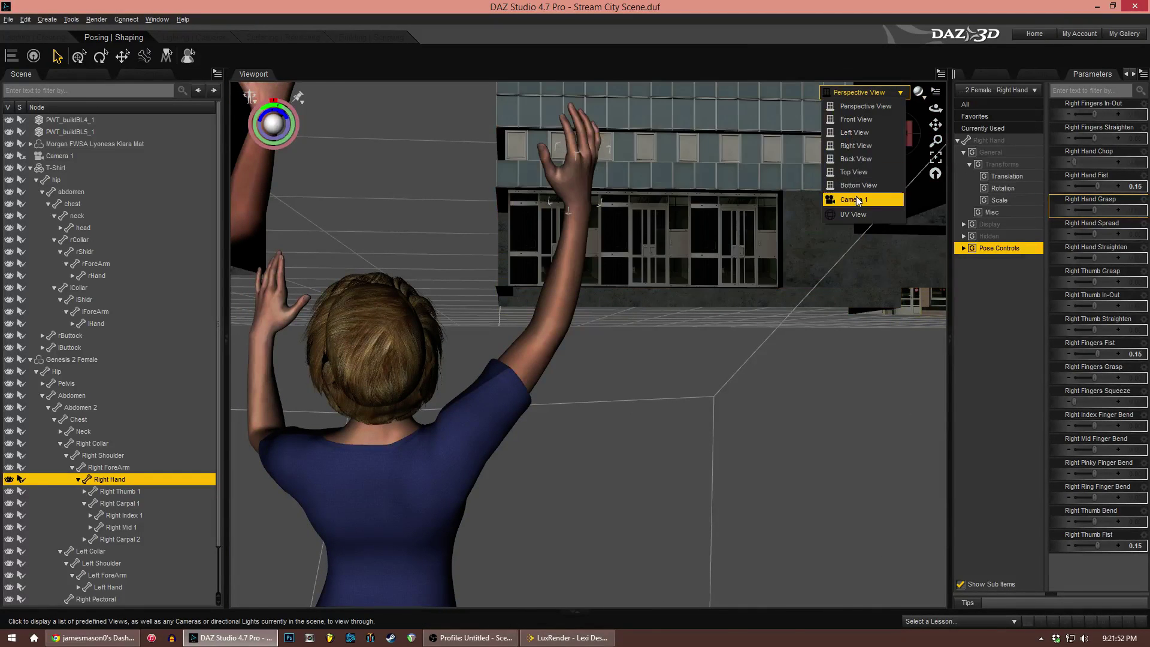
pyautogui.click(857, 197)
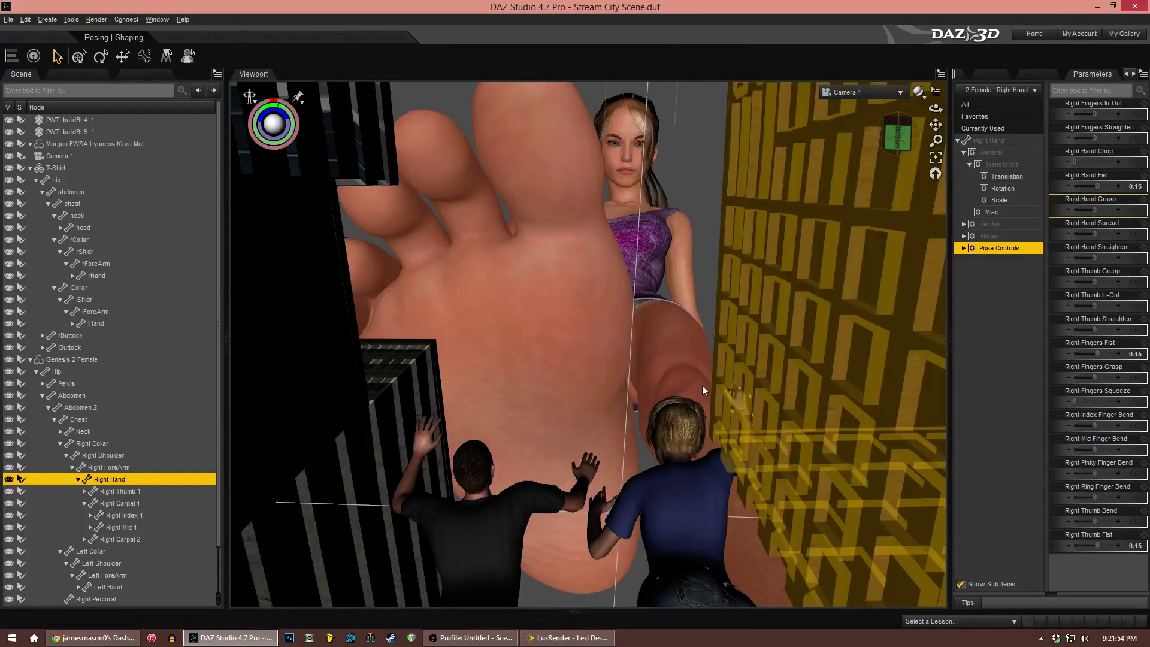
pyautogui.click(678, 463)
pyautogui.moveTo(1101, 212); pyautogui.dragTo(1075, 190)
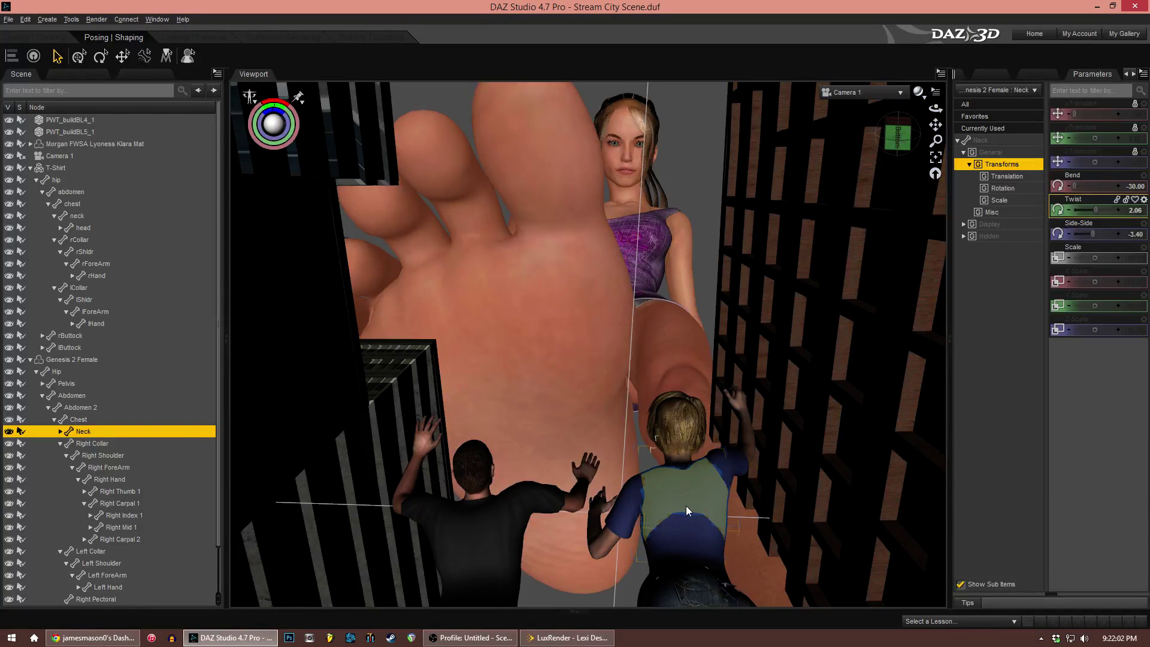
# In the Perspective View, loosen the G2FT-Shirt over the jeans by setting its FBMThin morph to -93.2%
pyautogui.click(900, 92)
pyautogui.click(839, 114)
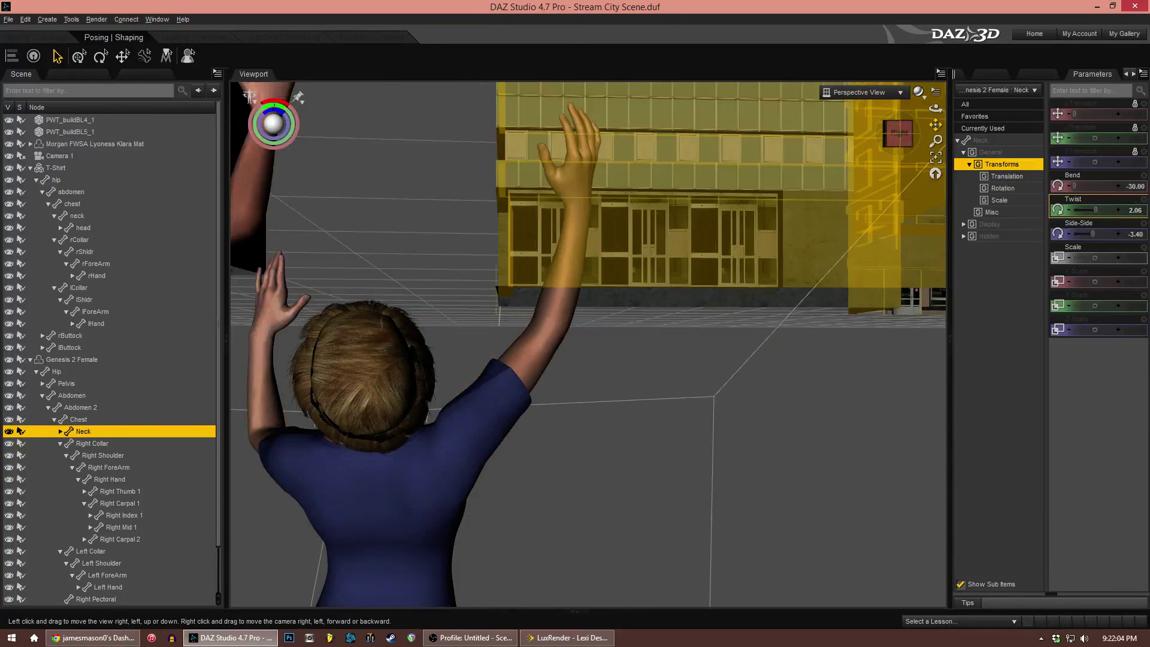
pyautogui.moveTo(936, 125); pyautogui.dragTo(966, 54)
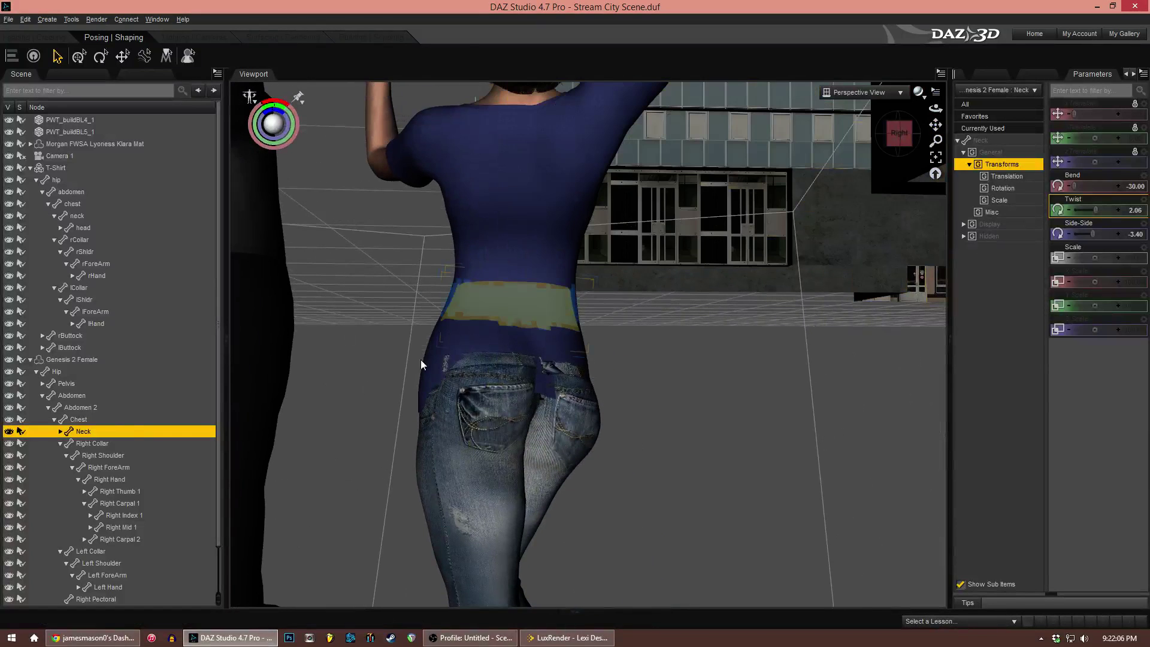
pyautogui.scroll(-3, 82, 418)
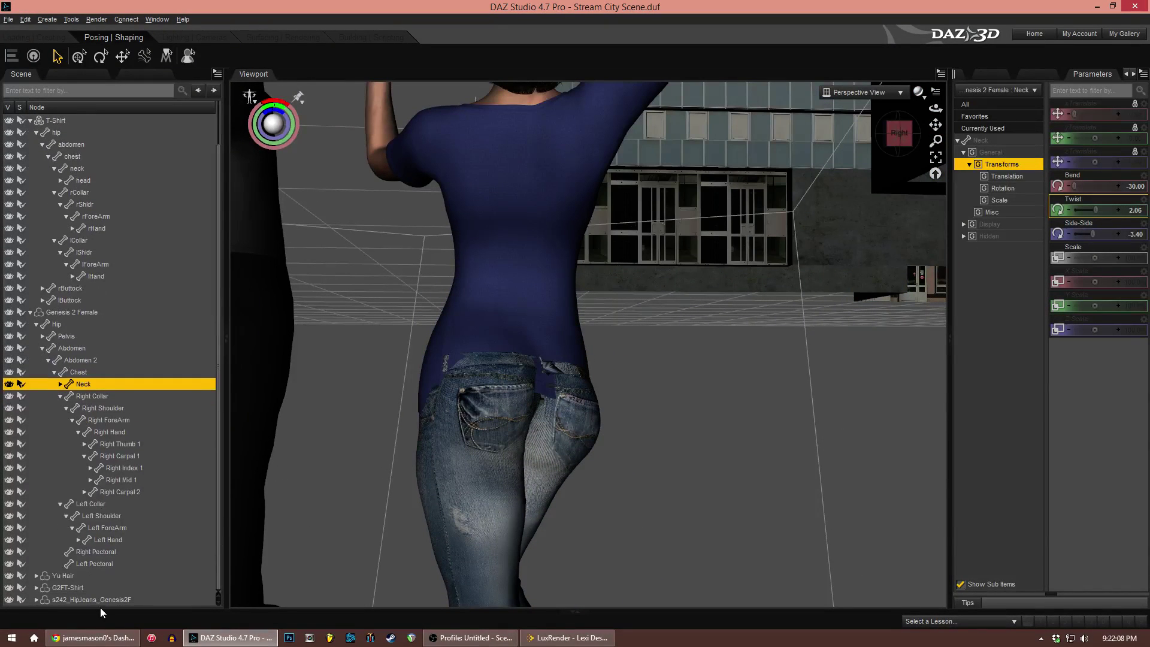
pyautogui.click(91, 590)
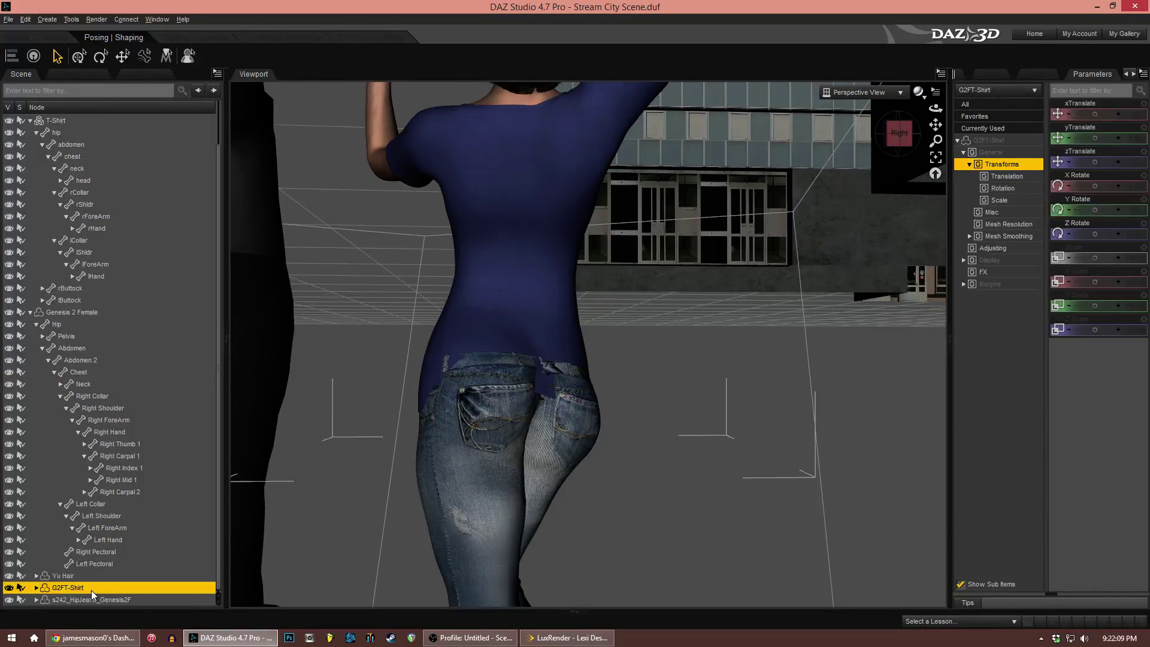
pyautogui.click(991, 284)
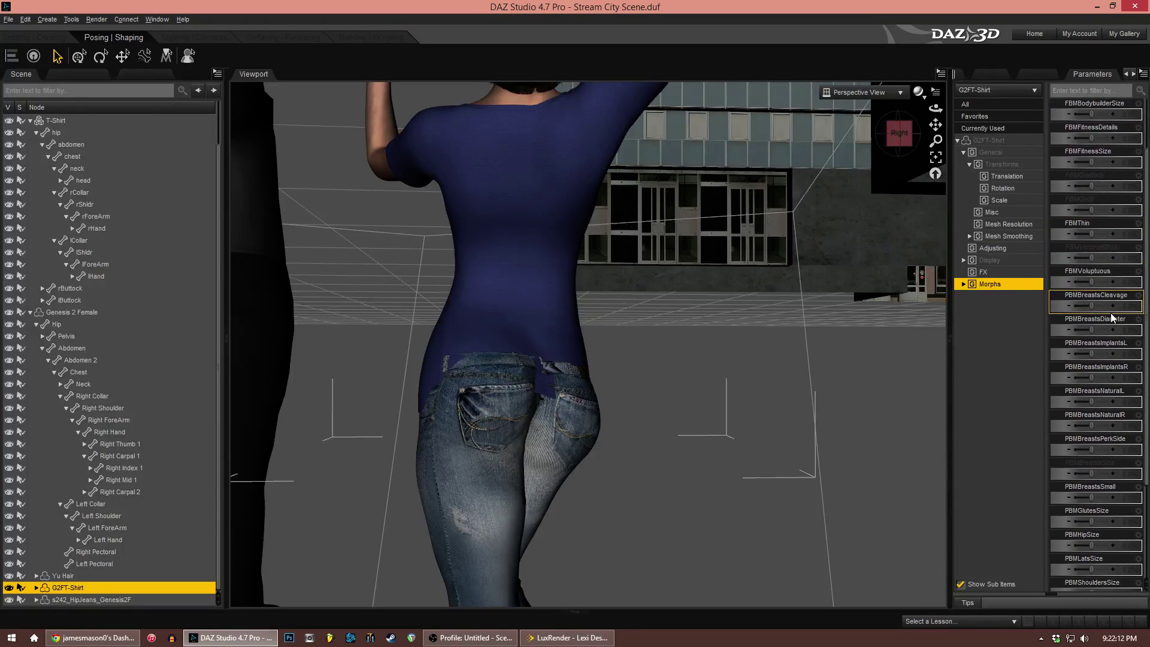
pyautogui.scroll(-3, 1110, 312)
pyautogui.scroll(-1, 1111, 318)
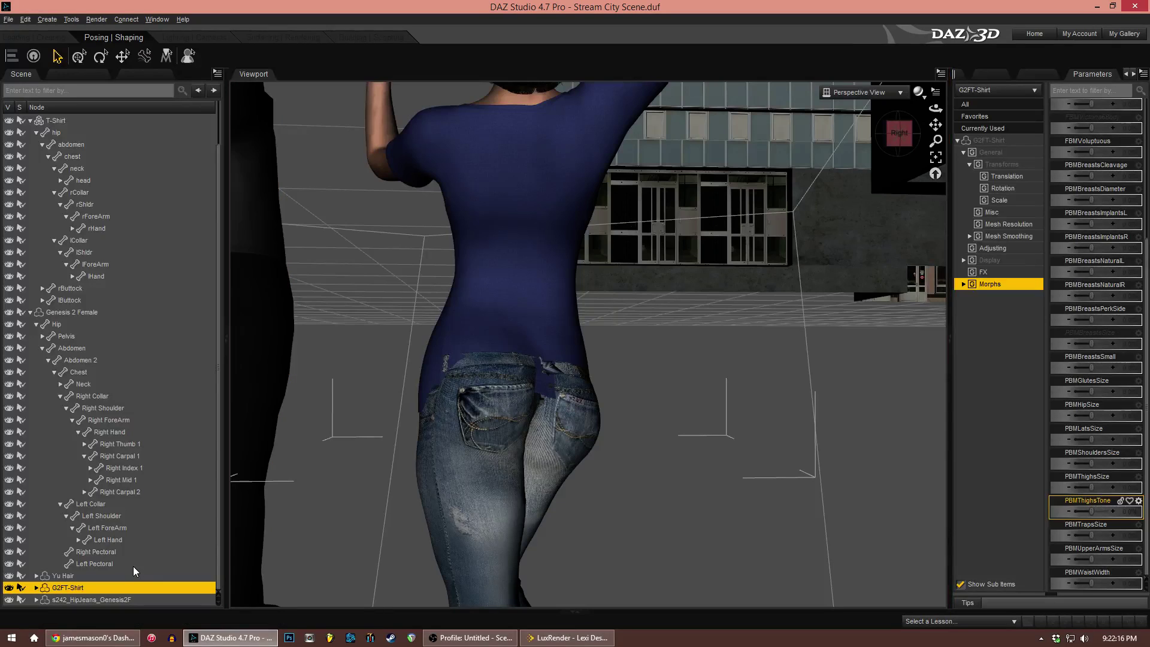
pyautogui.scroll(5, 1087, 293)
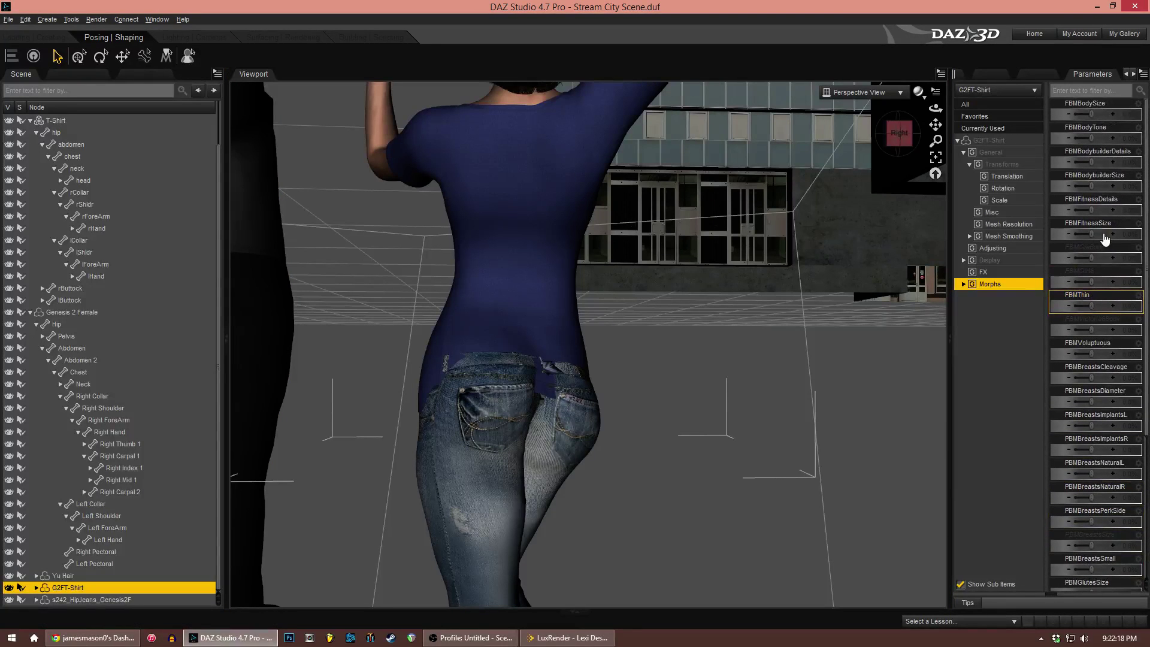
pyautogui.moveTo(1083, 114); pyautogui.dragTo(1092, 113)
pyautogui.moveTo(1094, 310); pyautogui.dragTo(1075, 305)
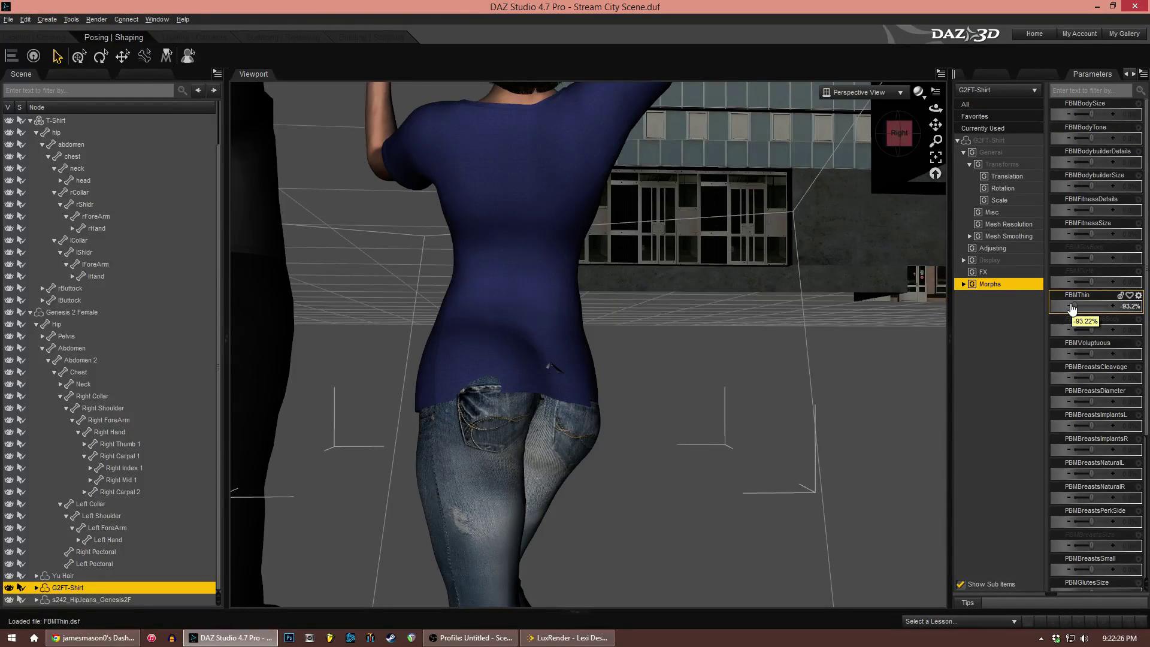
# Widen the G2FT-Shirt's hem with the Bottom-Wider adjustment at 64.7% and save the scene
pyautogui.click(983, 274)
pyautogui.moveTo(1087, 113); pyautogui.dragTo(1108, 113)
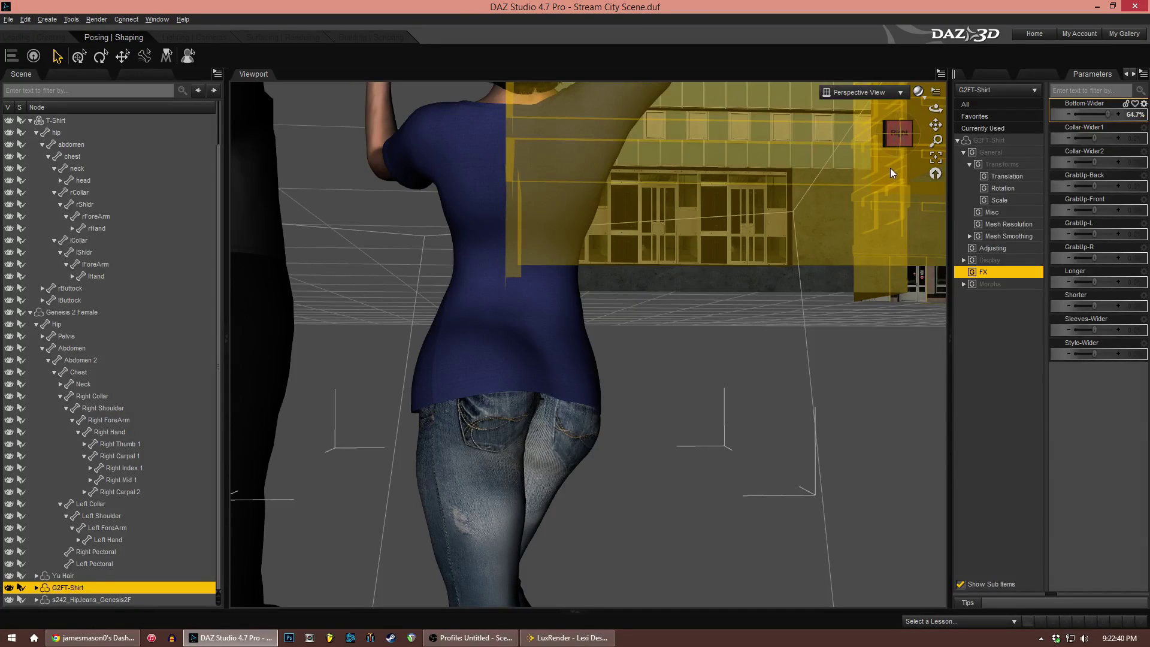
pyautogui.hotkey('ctrl', 's')
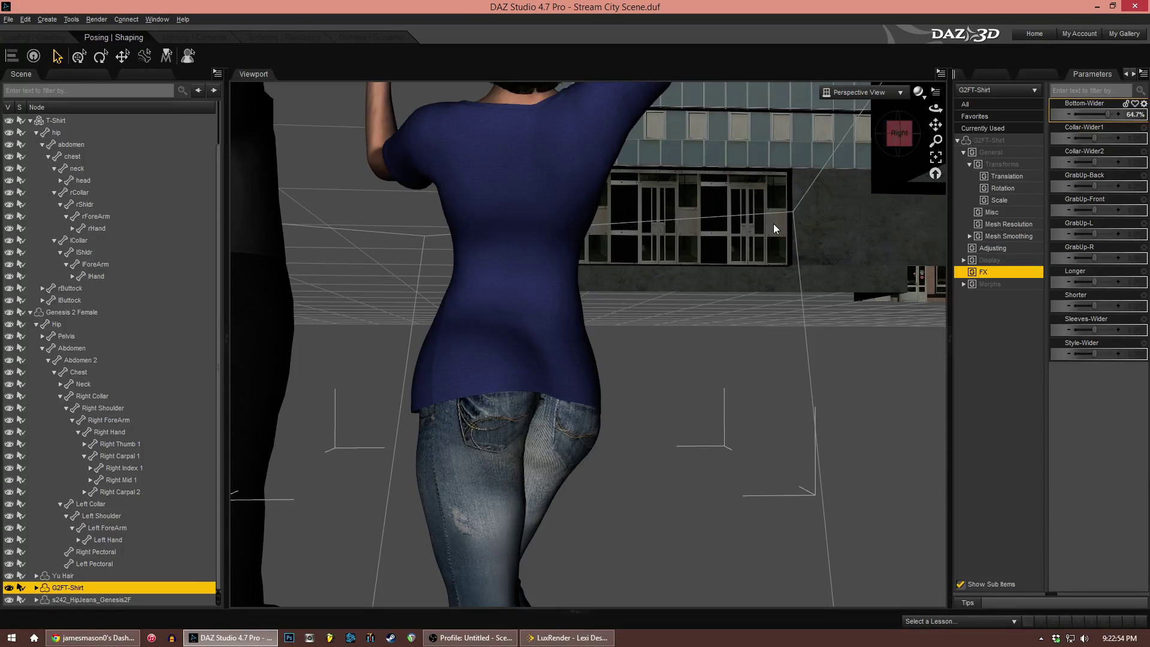
# Return to the Camera 1 view, clear the selection and collapse the Genesis 2 Female and T-Shirt node trees
pyautogui.click(863, 92)
pyautogui.click(862, 187)
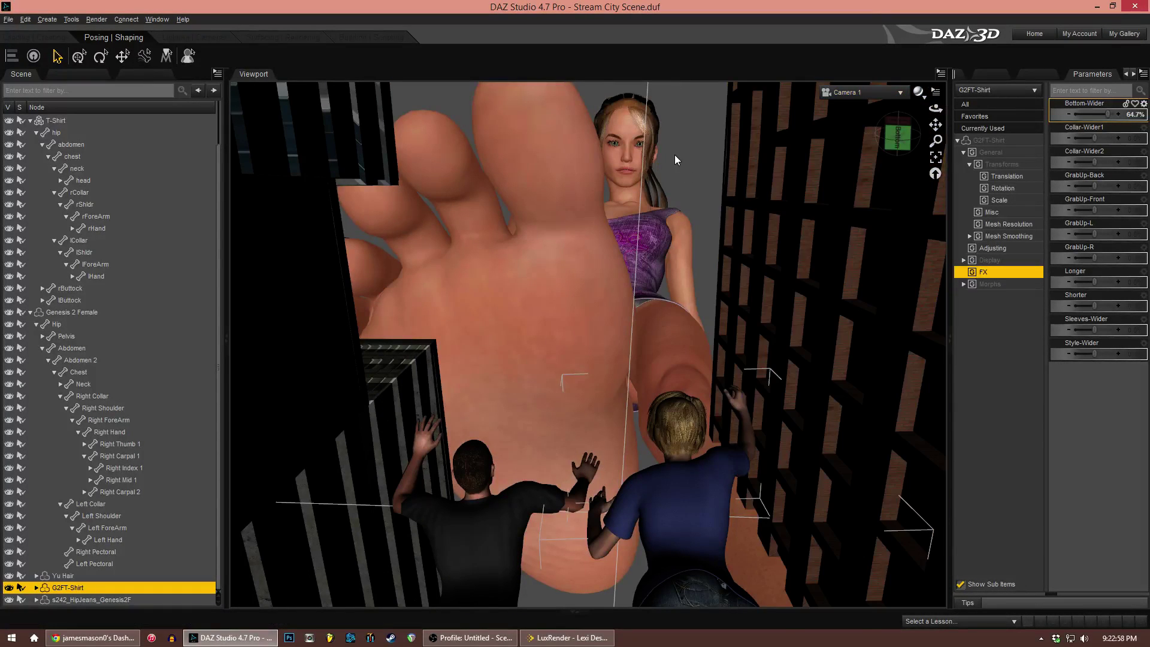
pyautogui.click(678, 157)
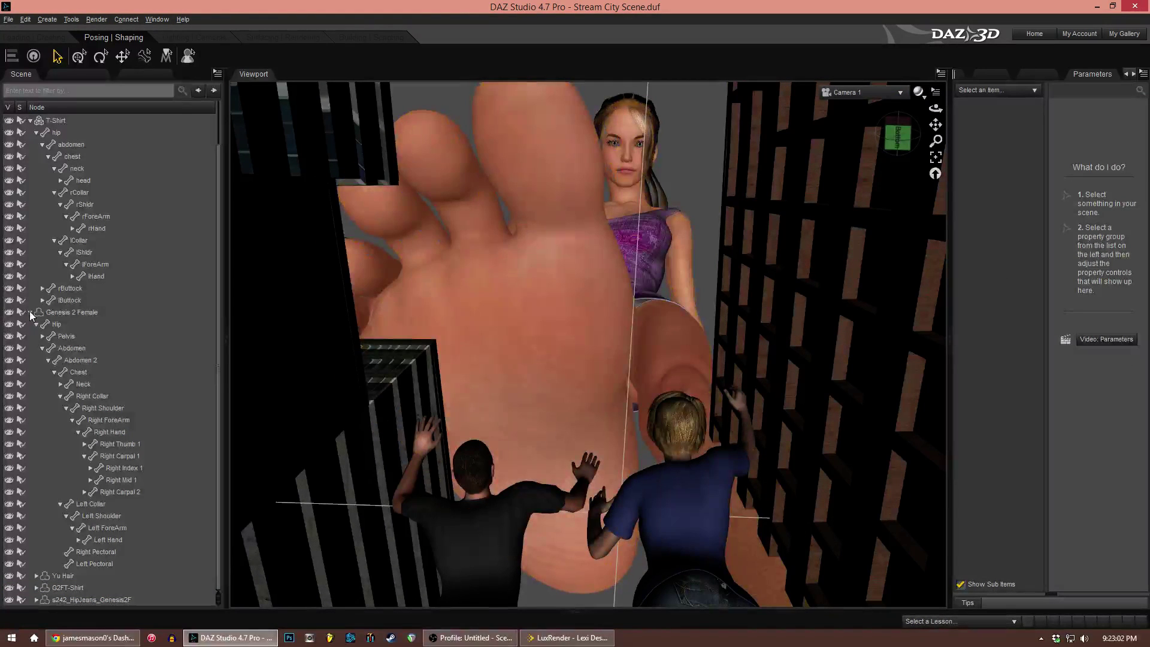
pyautogui.click(30, 310)
pyautogui.click(31, 165)
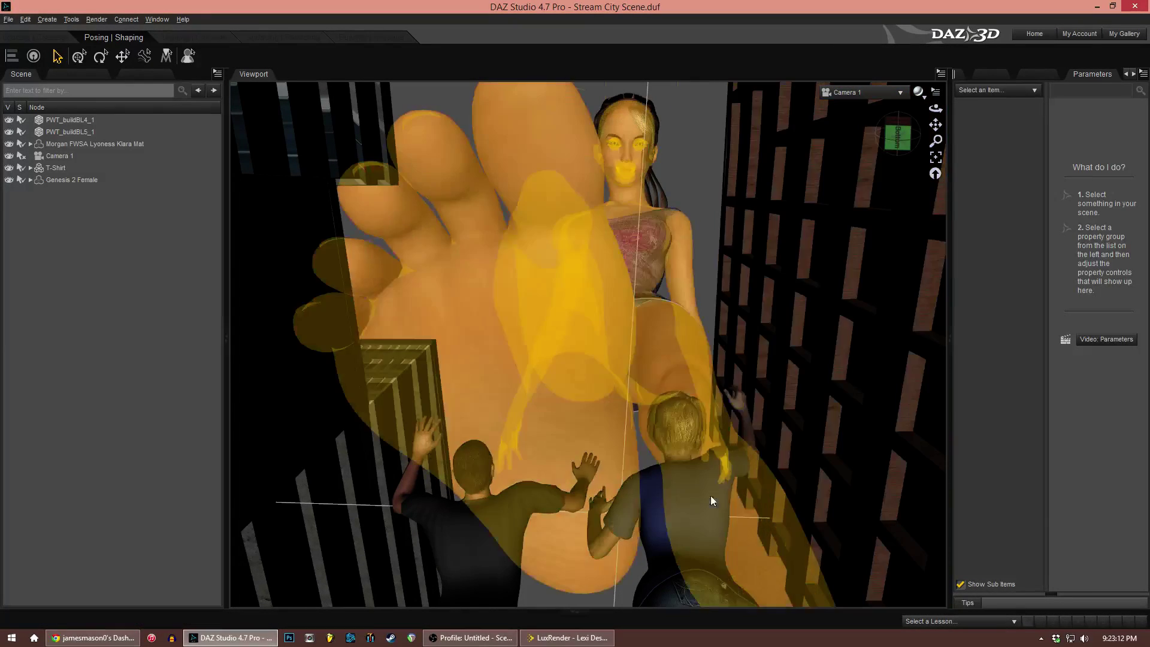
# Switch to the Perspective View, bring the surrounding city buildings into view and select Camera 1
pyautogui.click(848, 97)
pyautogui.click(853, 108)
pyautogui.moveTo(891, 138); pyautogui.dragTo(407, 184)
pyautogui.scroll(-10, 811, 386)
pyautogui.scroll(-1, 811, 387)
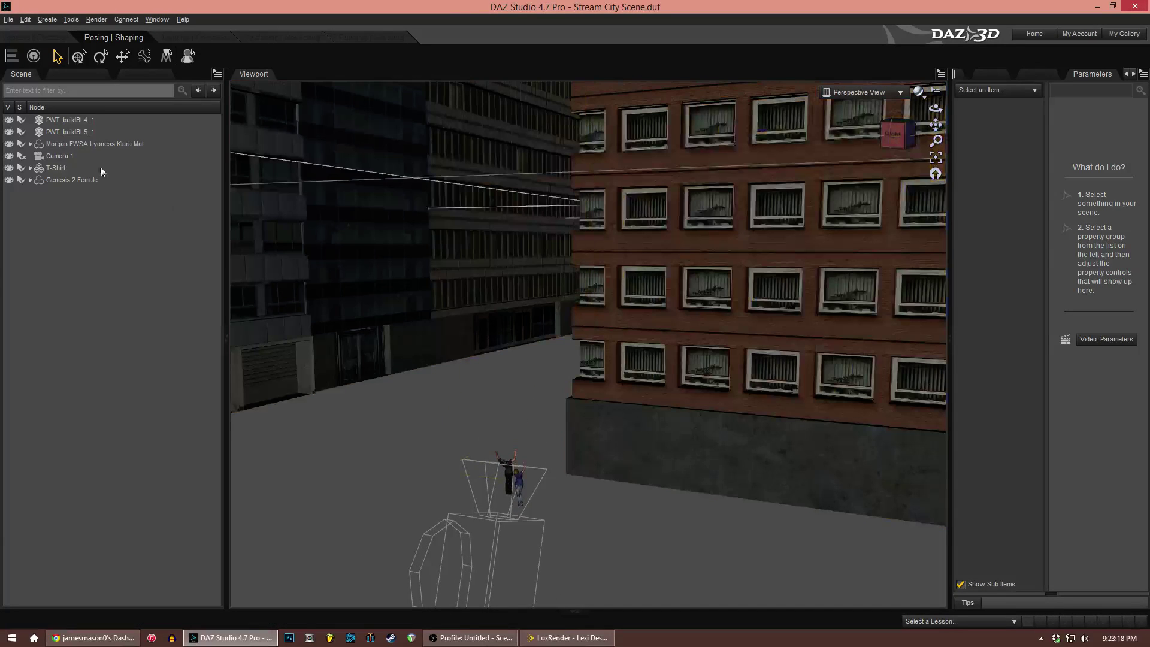
pyautogui.click(92, 156)
pyautogui.scroll(-8, 549, 424)
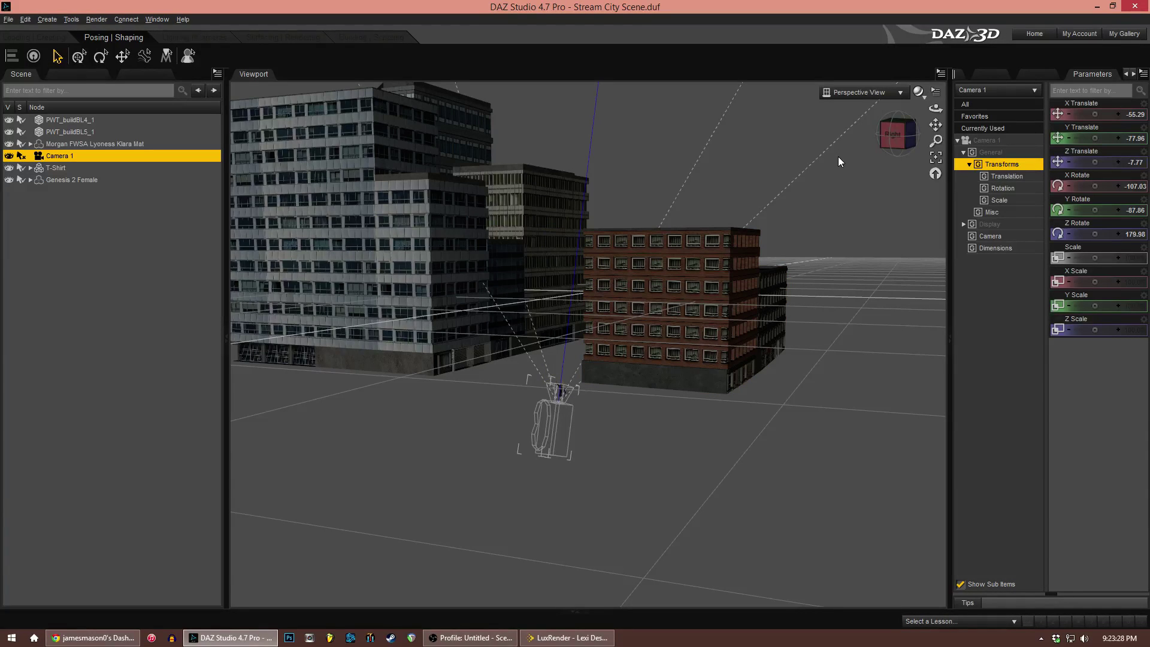
# Enable Depth of Field on Camera 1, with its focus planes, the buildings and the giant woman's feet in view
pyautogui.moveTo(935, 124); pyautogui.dragTo(952, 206)
pyautogui.scroll(-5, 799, 213)
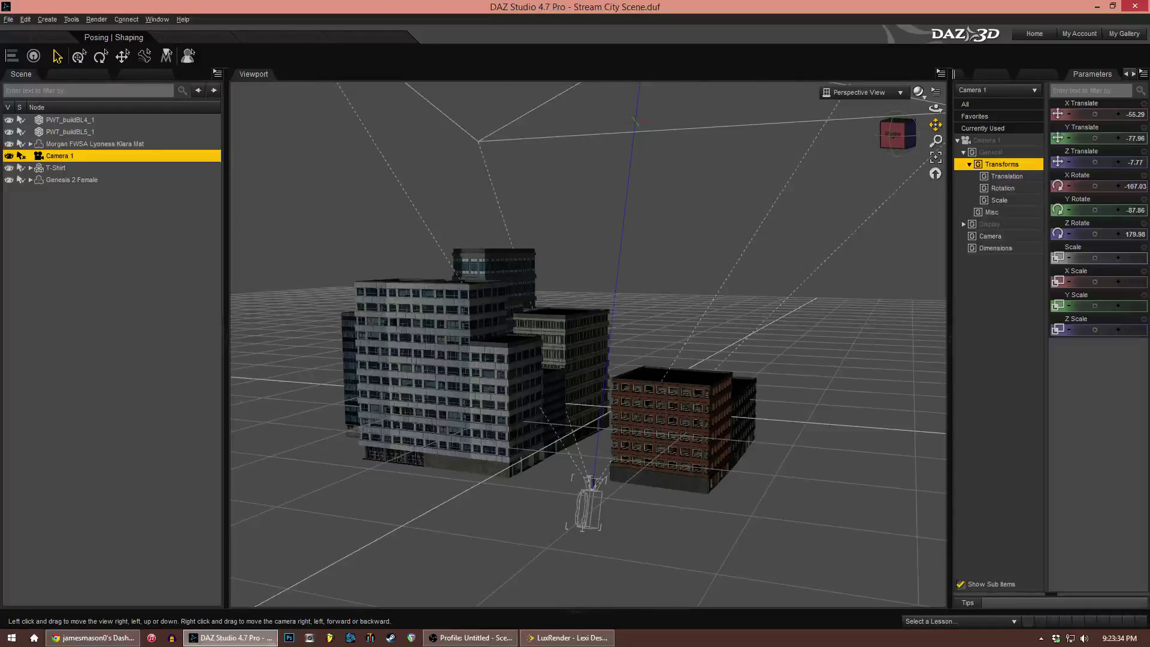
pyautogui.scroll(-10, 774, 294)
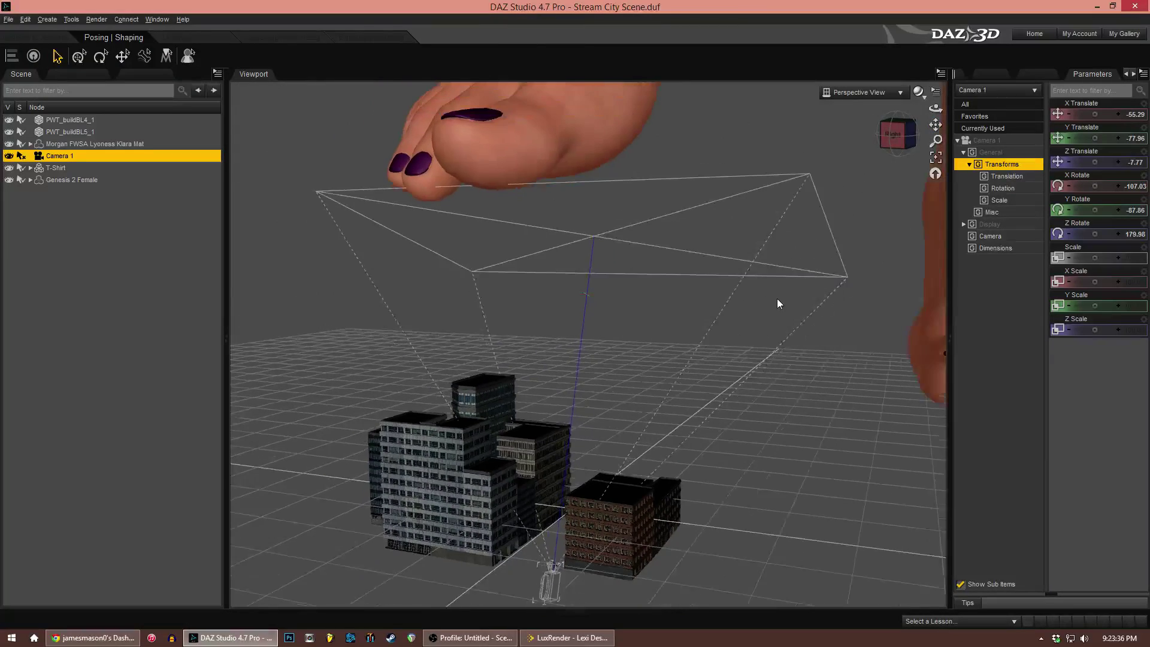
pyautogui.scroll(-10, 774, 305)
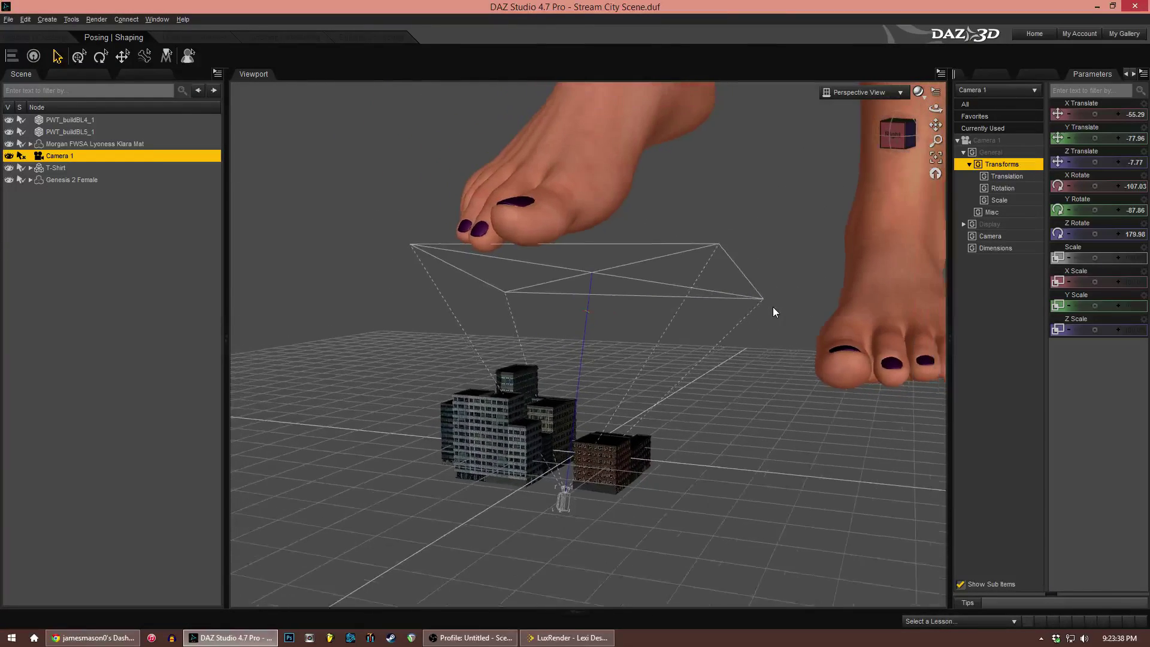
pyautogui.scroll(-4, 773, 307)
pyautogui.moveTo(936, 124); pyautogui.dragTo(898, 217)
pyautogui.scroll(-3, 832, 239)
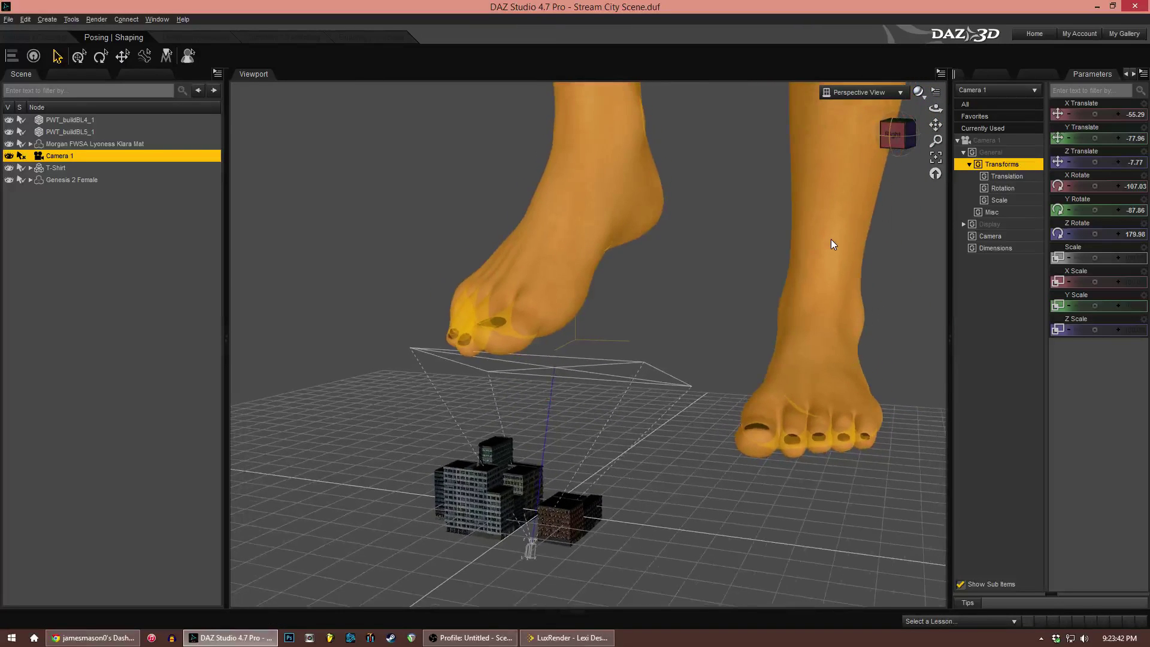
pyautogui.scroll(-3, 832, 246)
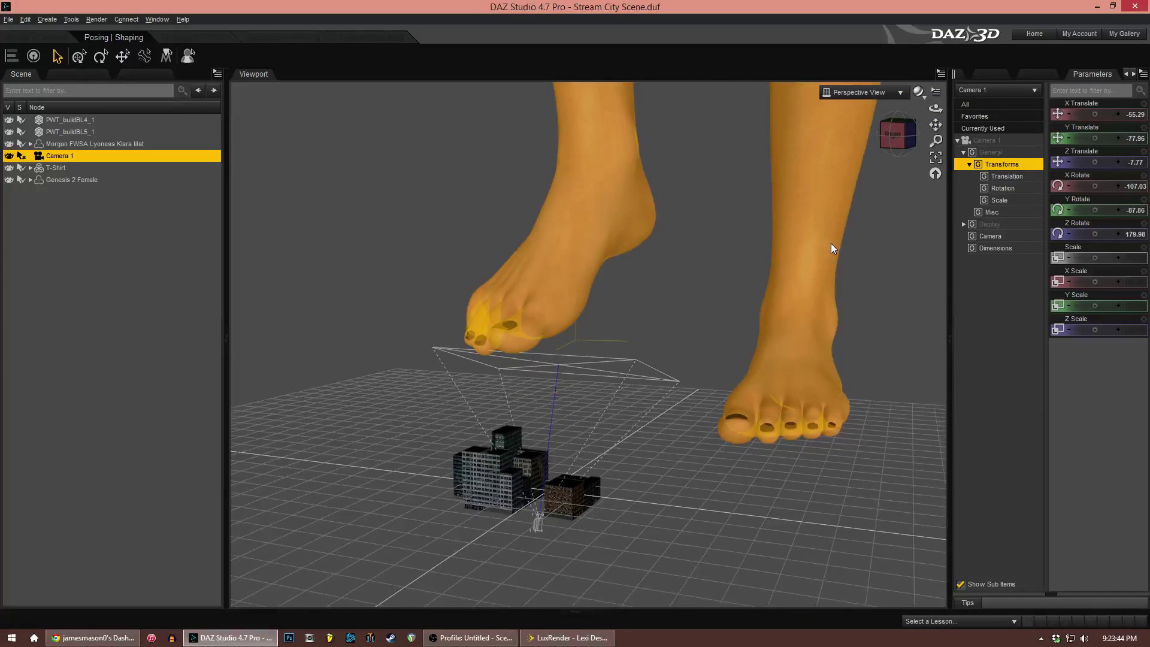
pyautogui.scroll(-2, 832, 244)
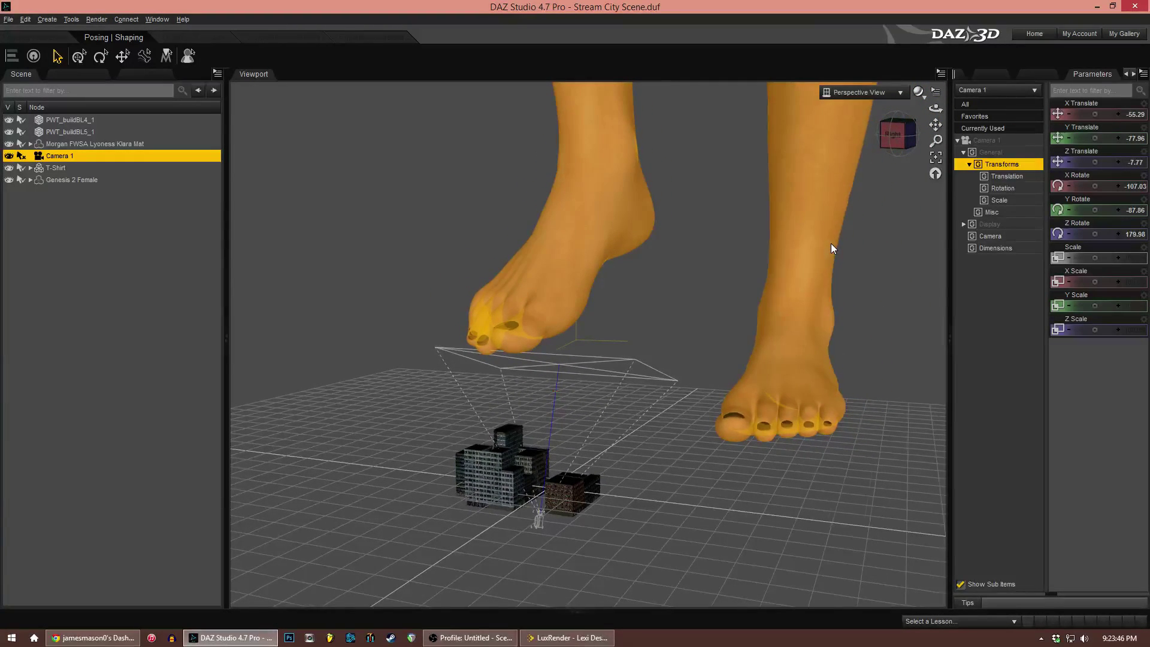
pyautogui.moveTo(892, 146); pyautogui.dragTo(924, 189)
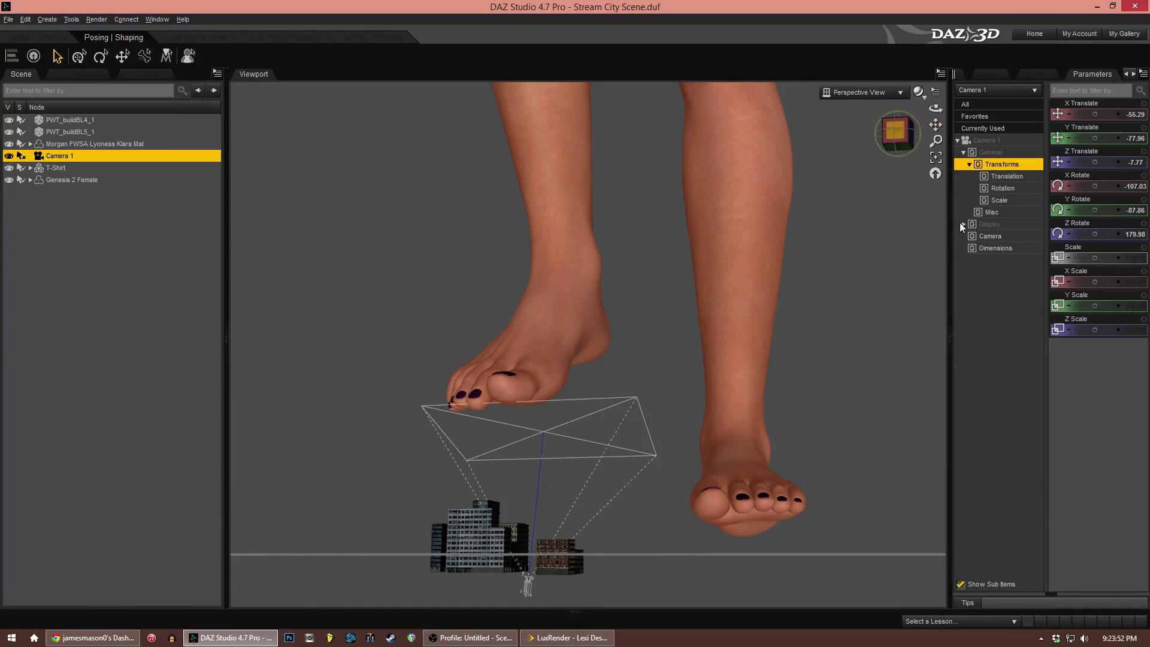
pyautogui.click(995, 238)
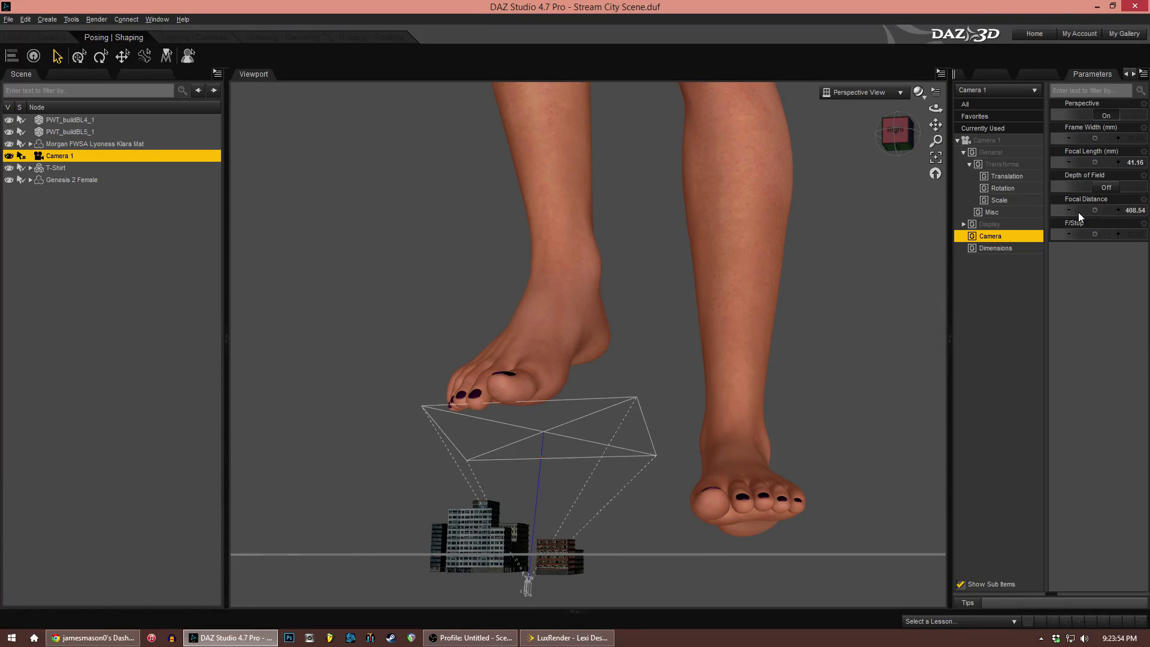
pyautogui.click(1106, 187)
# Set Camera 1's Focal Distance to 779.49, extending the depth-of-field range up past the giant woman's raised foot
pyautogui.moveTo(897, 129)
pyautogui.mouseDown()
pyautogui.moveTo(894, 142)
pyautogui.moveTo(933, 132)
pyautogui.moveTo(900, 141)
pyautogui.mouseUp()
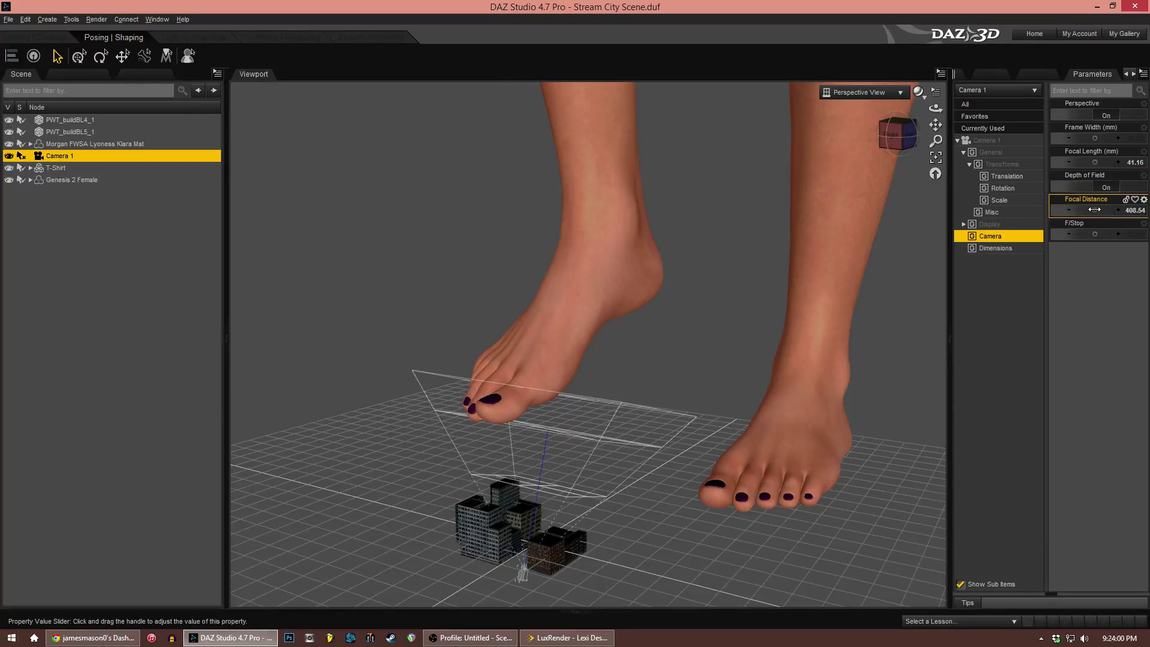
pyautogui.moveTo(1094, 209); pyautogui.dragTo(1107, 209)
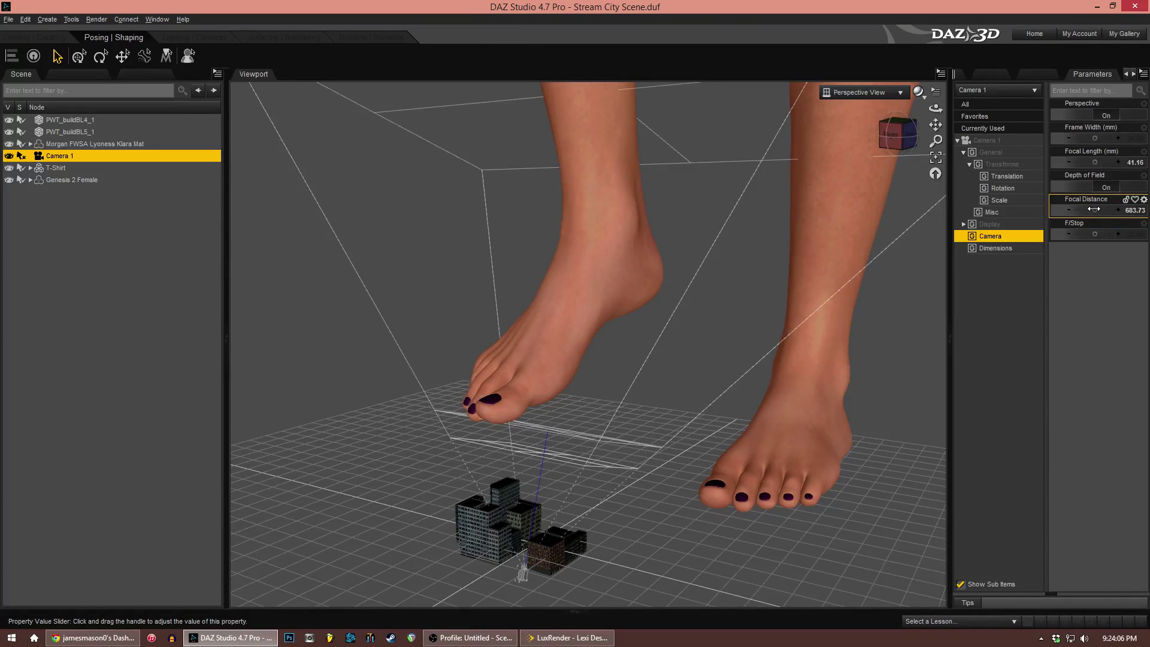
pyautogui.moveTo(1107, 210); pyautogui.dragTo(1104, 209)
pyautogui.moveTo(889, 136); pyautogui.dragTo(907, 151)
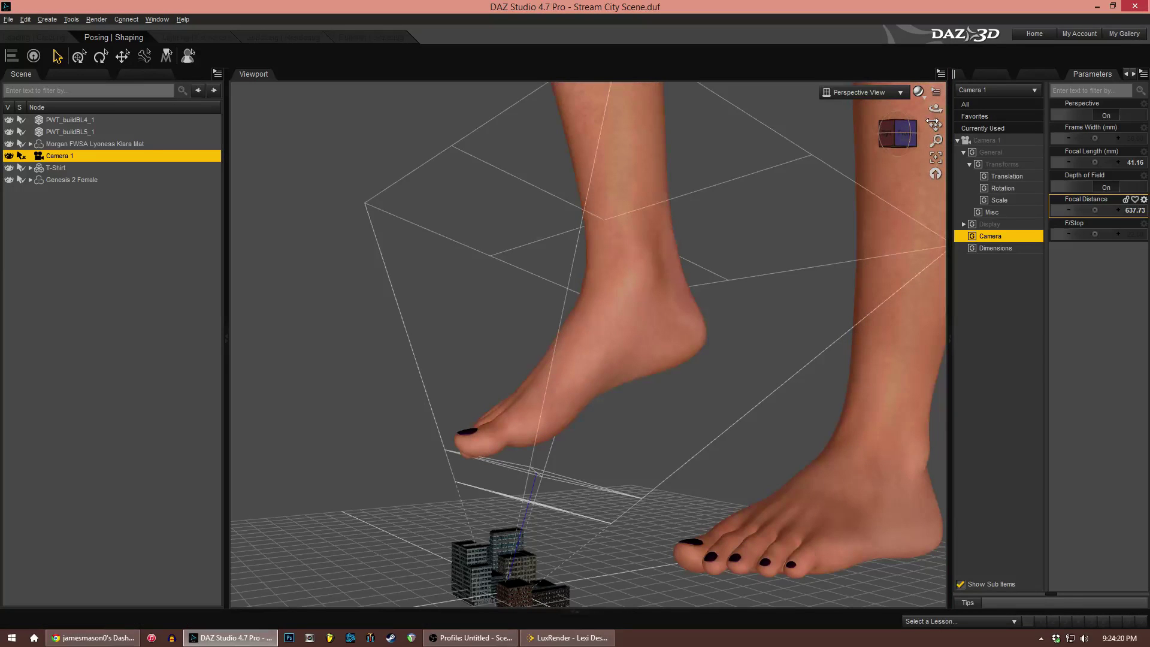
pyautogui.moveTo(908, 129); pyautogui.dragTo(911, 137)
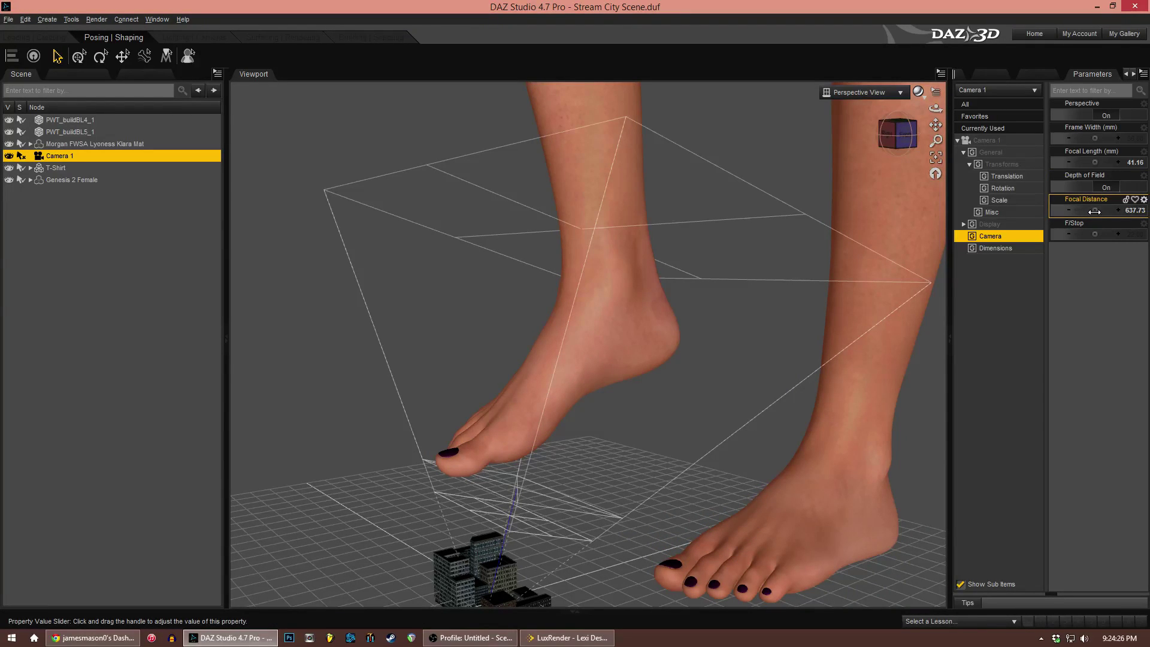
pyautogui.moveTo(1095, 211)
pyautogui.mouseDown()
pyautogui.moveTo(1108, 210)
pyautogui.moveTo(1100, 215)
pyautogui.mouseUp()
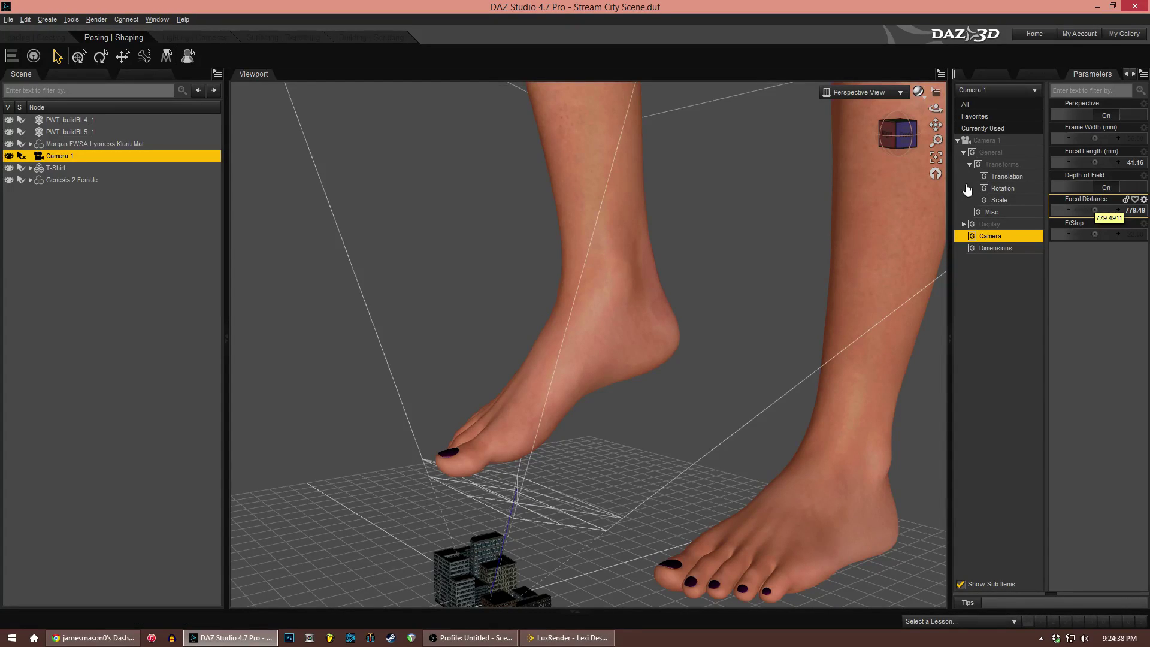
# Examine the giant woman and buildings from below and through Camera 1, clear the selection, and return to the Perspective View
pyautogui.moveTo(862, 201); pyautogui.dragTo(868, 184, button='middle')
pyautogui.click(867, 181)
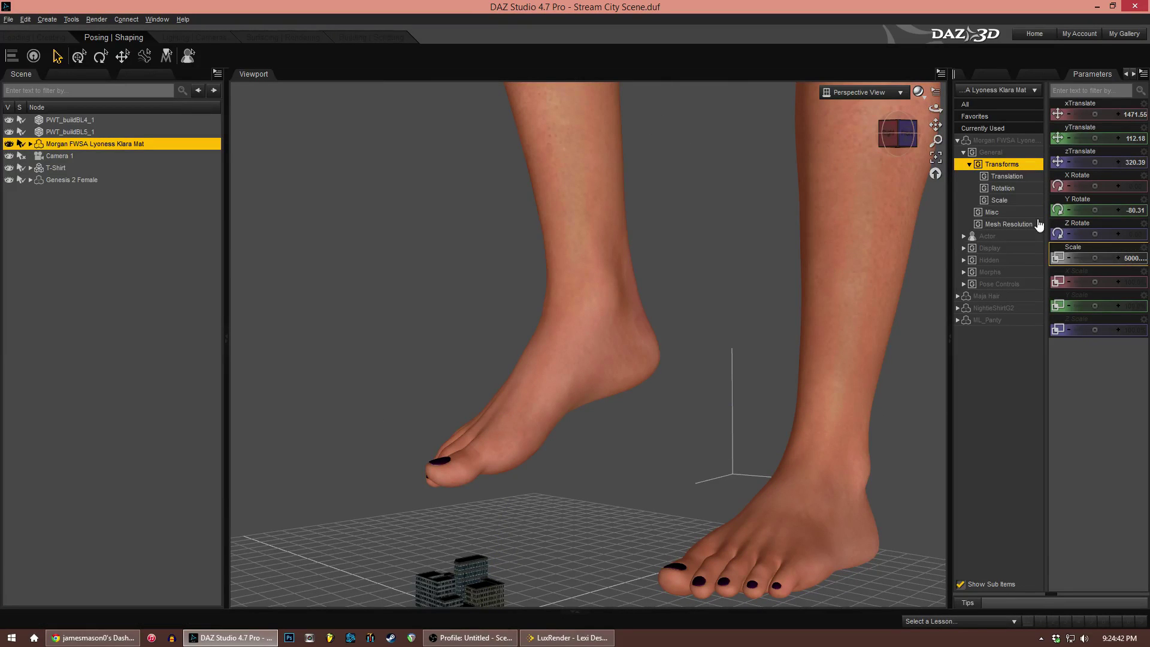
pyautogui.moveTo(904, 140); pyautogui.dragTo(935, 132)
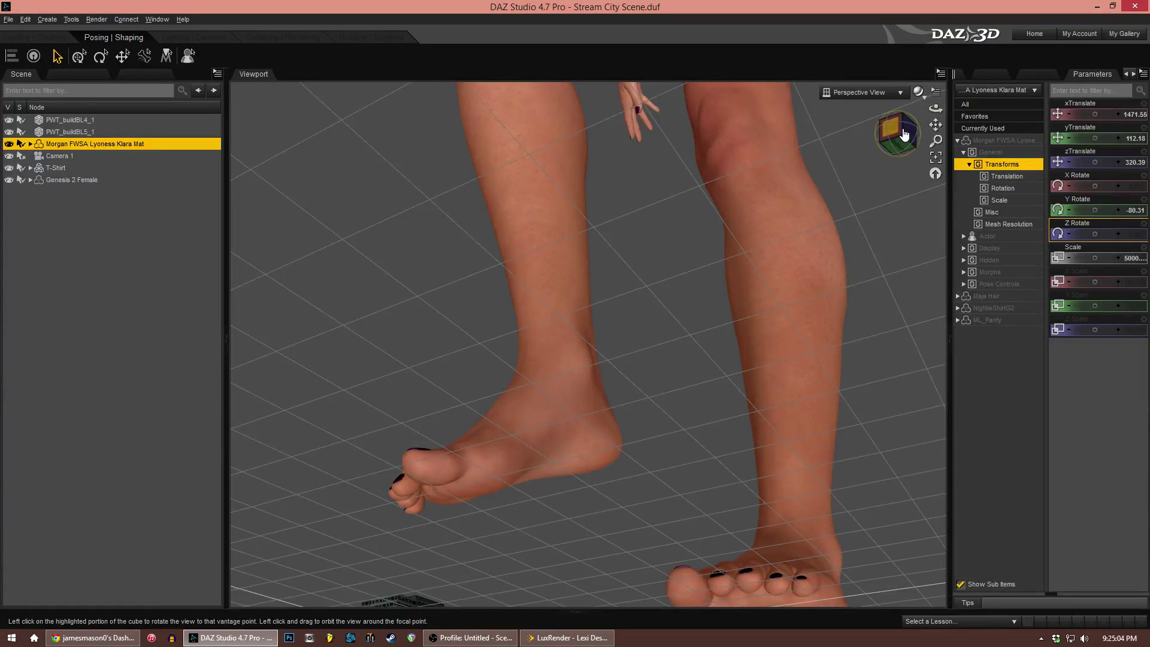
pyautogui.moveTo(936, 124); pyautogui.dragTo(902, 143)
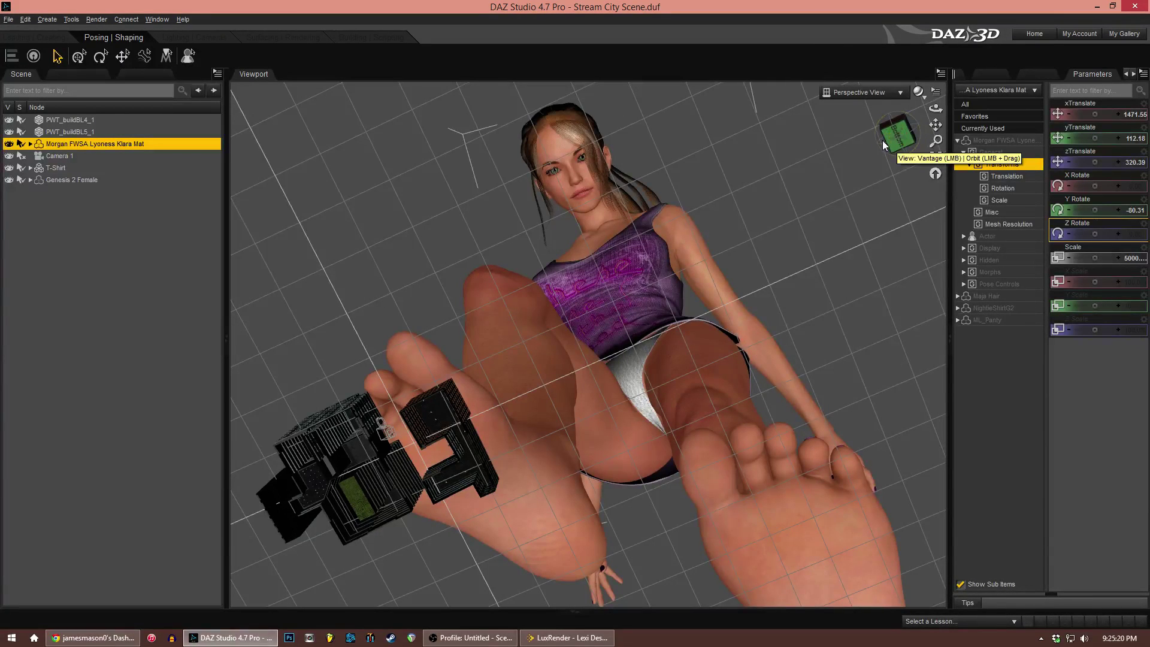
pyautogui.click(862, 92)
pyautogui.click(863, 191)
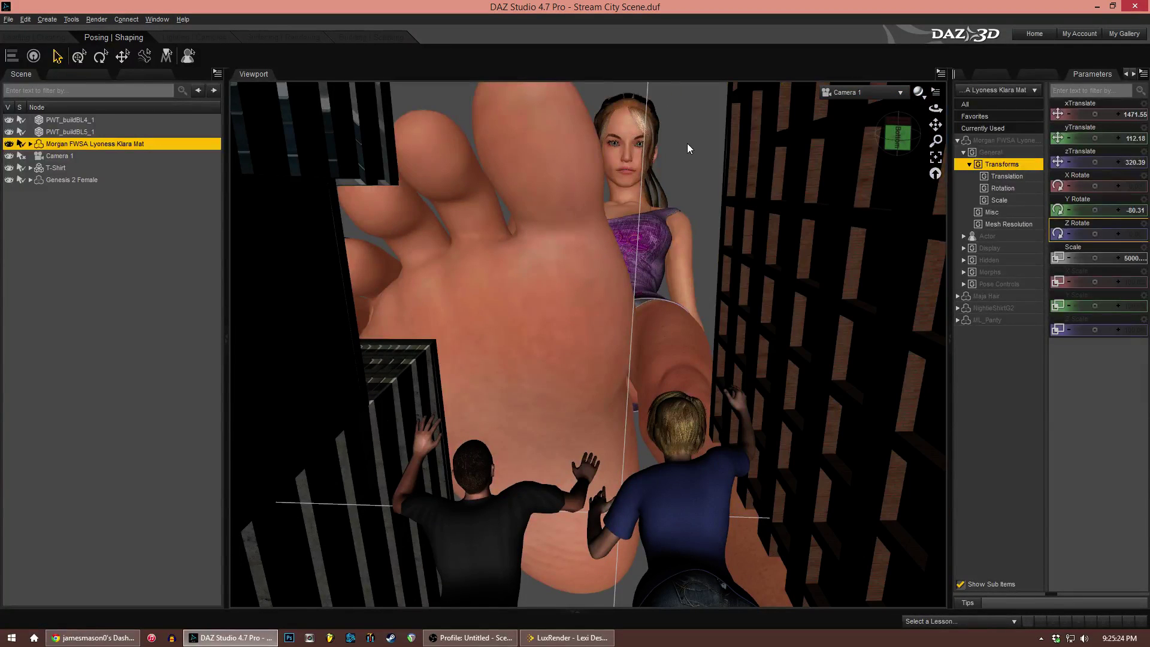
pyautogui.click(687, 143)
pyautogui.click(893, 115)
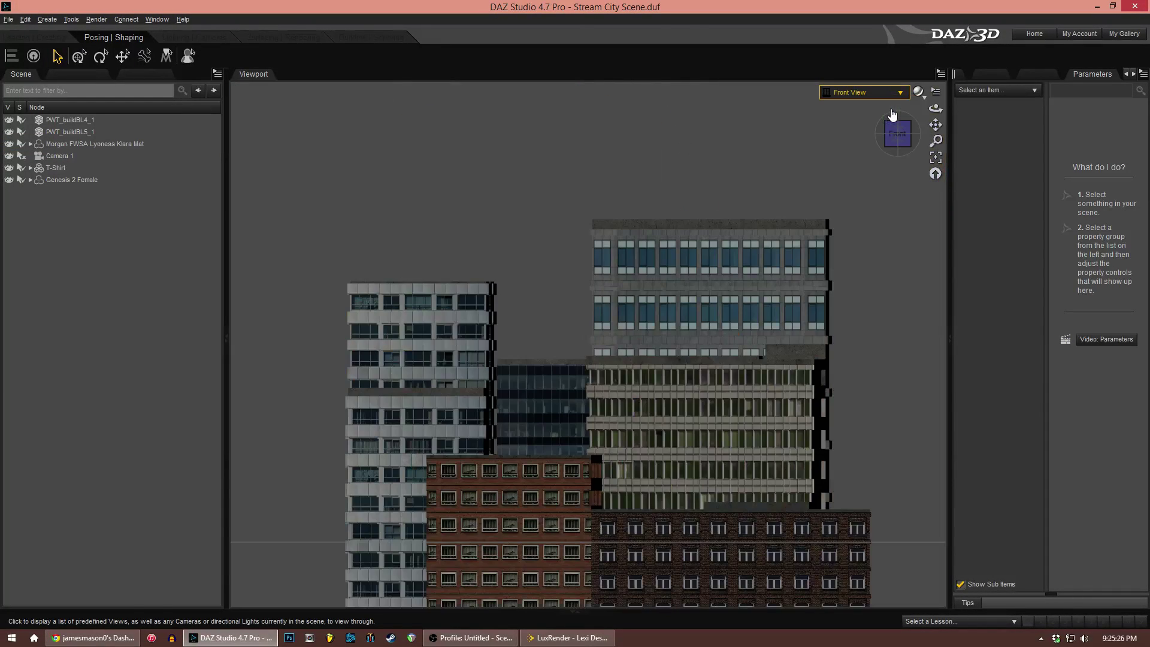
pyautogui.click(871, 93)
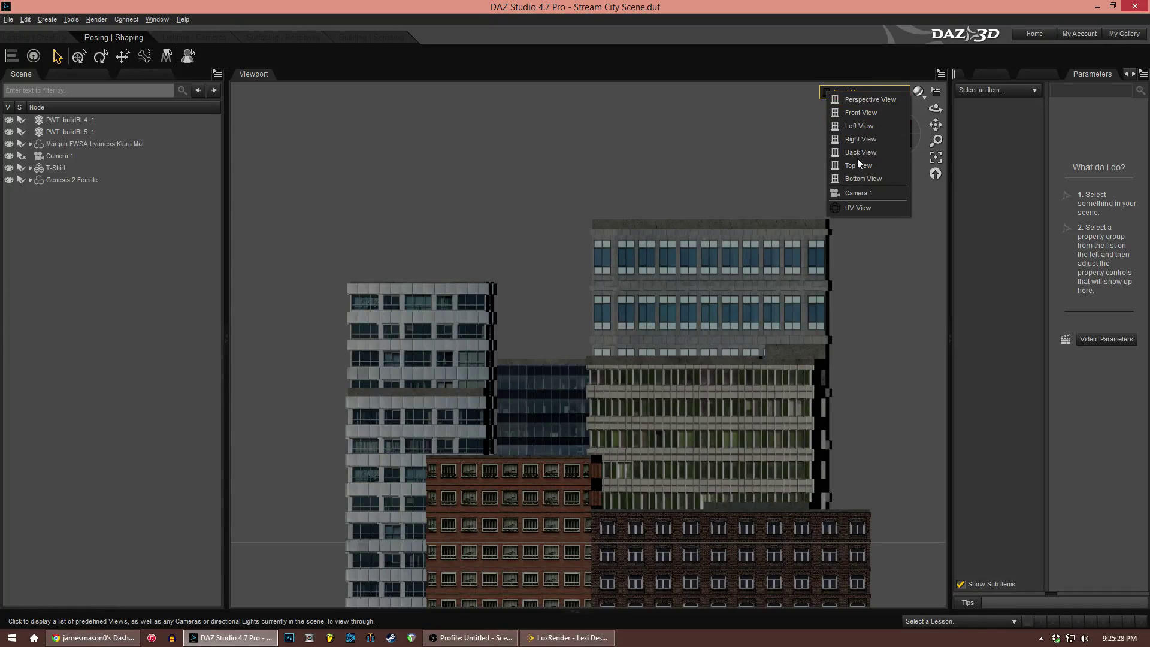
pyautogui.click(856, 194)
pyautogui.click(875, 95)
pyautogui.click(874, 100)
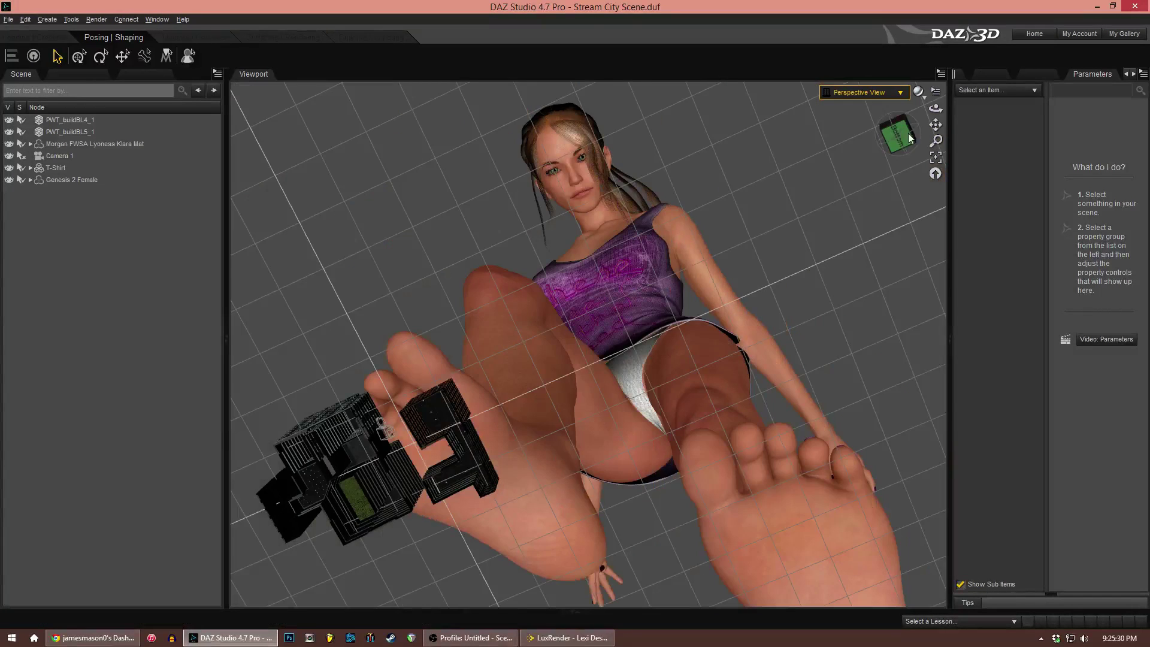
# Set Camera 1's Focal Distance to 906.88 and check the shot through the Camera 1 view
pyautogui.click(910, 138)
pyautogui.click(74, 156)
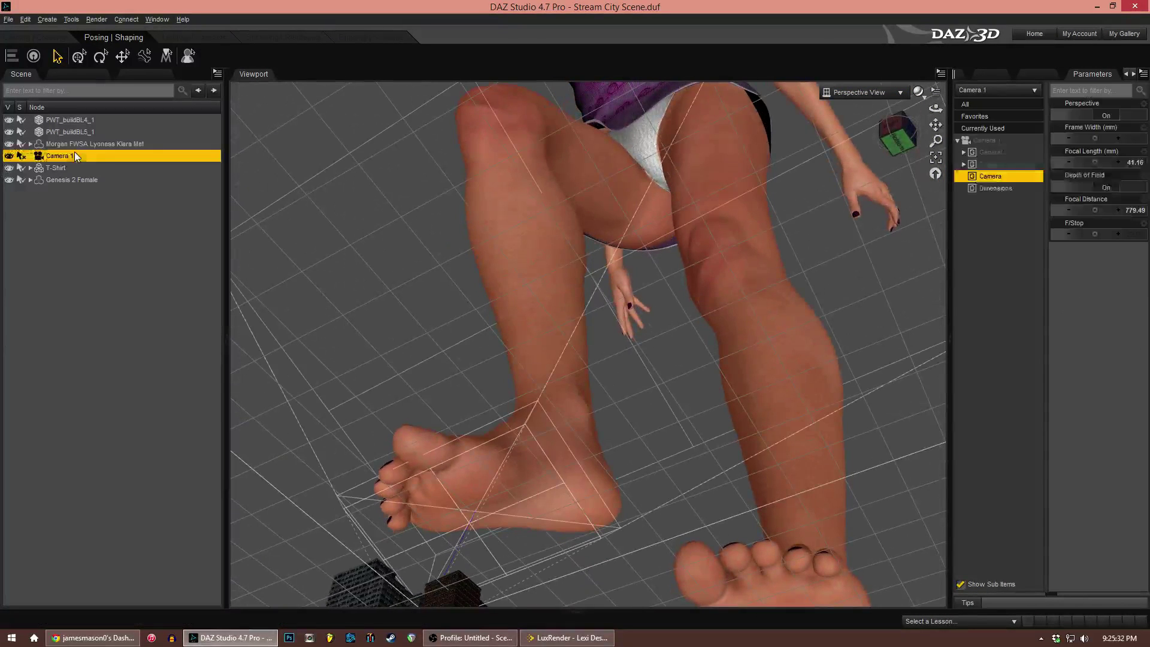
pyautogui.moveTo(935, 108); pyautogui.dragTo(941, 168)
pyautogui.scroll(-3, 811, 257)
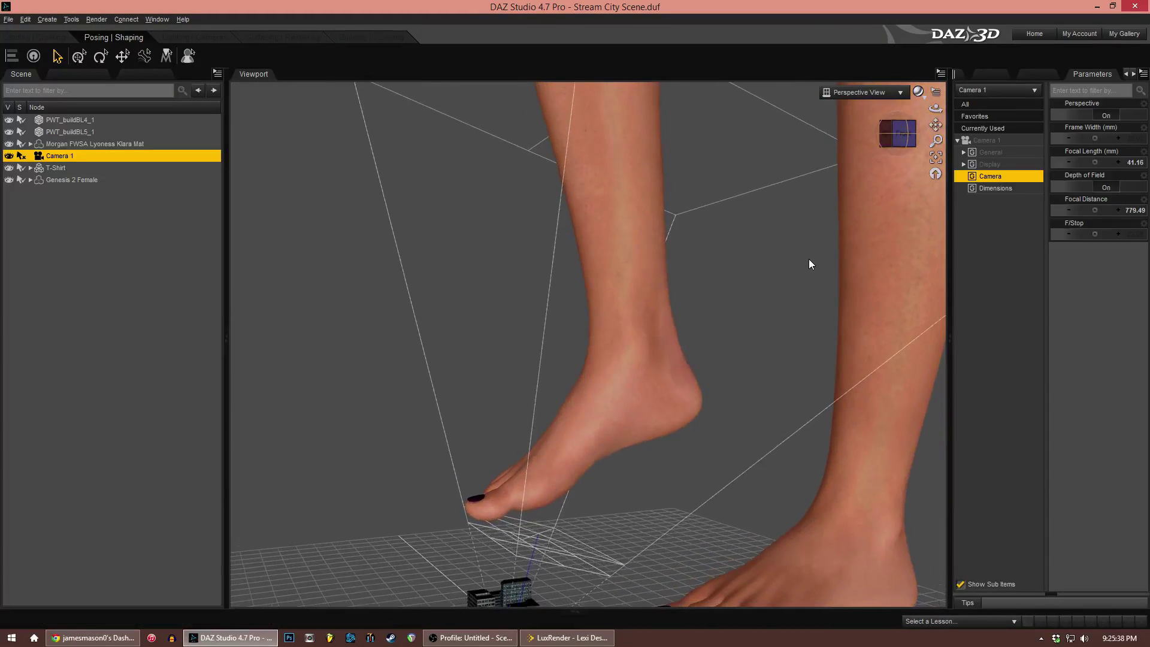
pyautogui.scroll(-4, 809, 260)
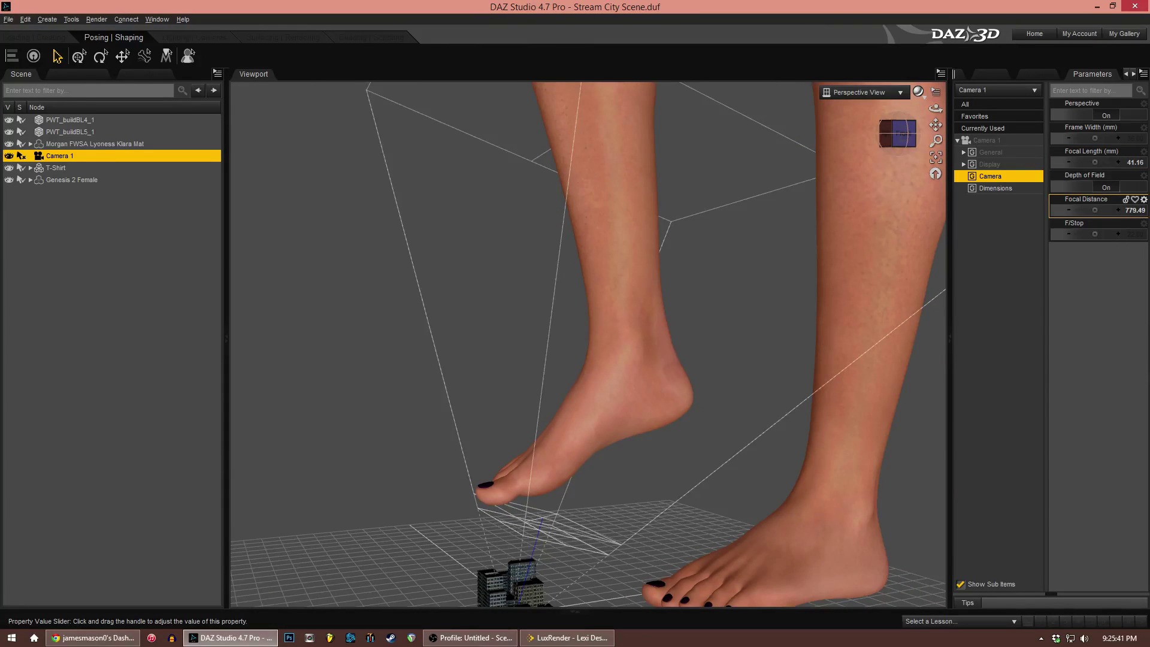
pyautogui.moveTo(1095, 210)
pyautogui.mouseDown()
pyautogui.moveTo(1085, 211)
pyautogui.moveTo(1101, 211)
pyautogui.mouseUp()
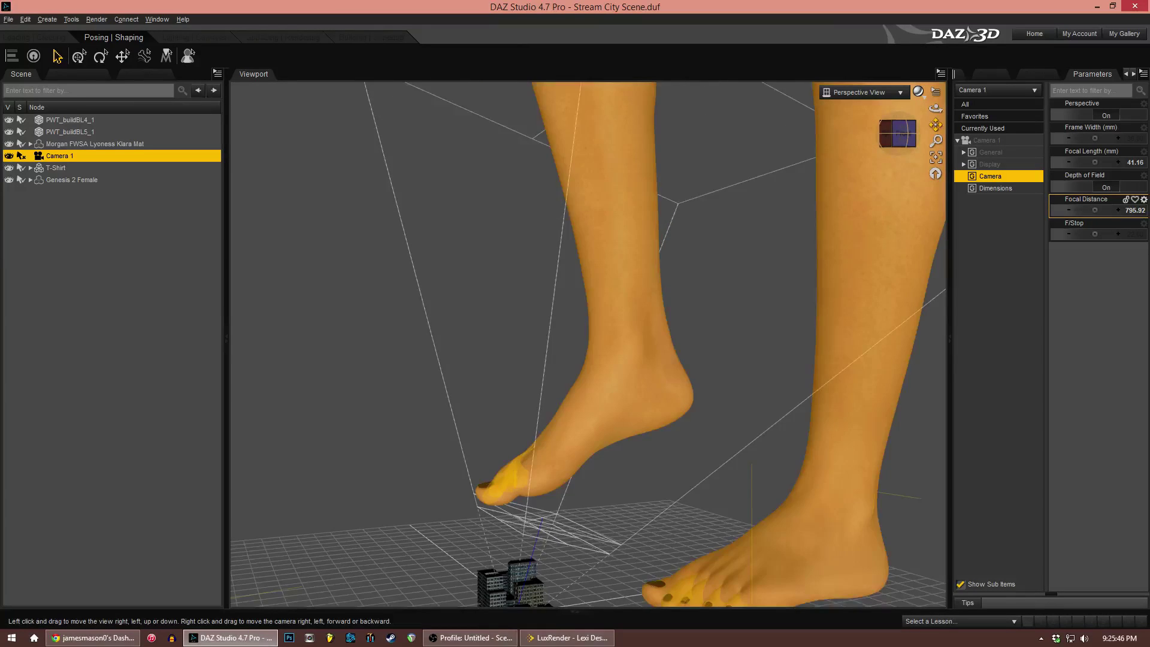
pyautogui.moveTo(936, 124); pyautogui.dragTo(941, 66)
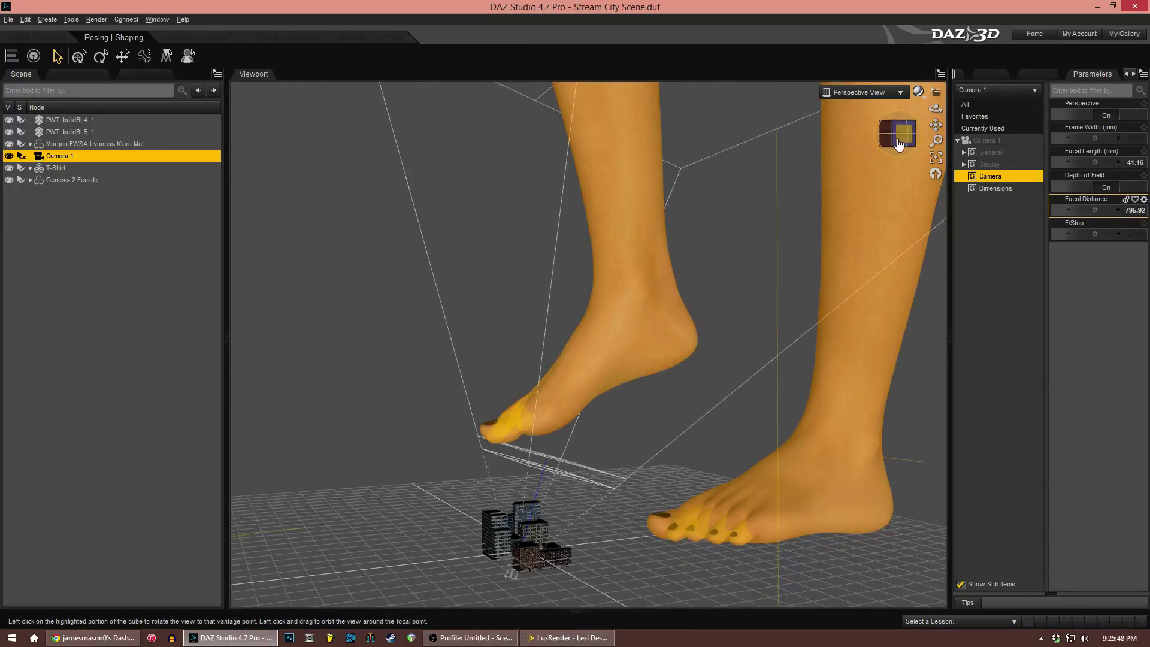
pyautogui.moveTo(901, 142)
pyautogui.mouseDown()
pyautogui.moveTo(901, 120)
pyautogui.moveTo(902, 143)
pyautogui.mouseUp()
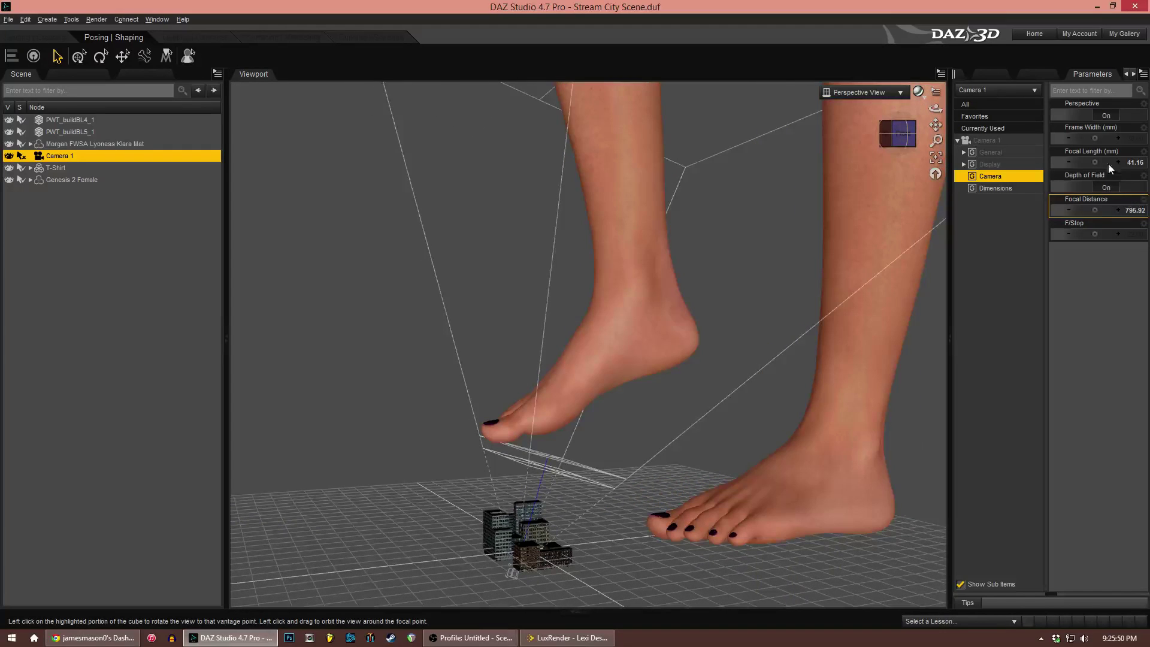
pyautogui.moveTo(1095, 210); pyautogui.dragTo(1104, 210)
pyautogui.moveTo(906, 137); pyautogui.dragTo(911, 99)
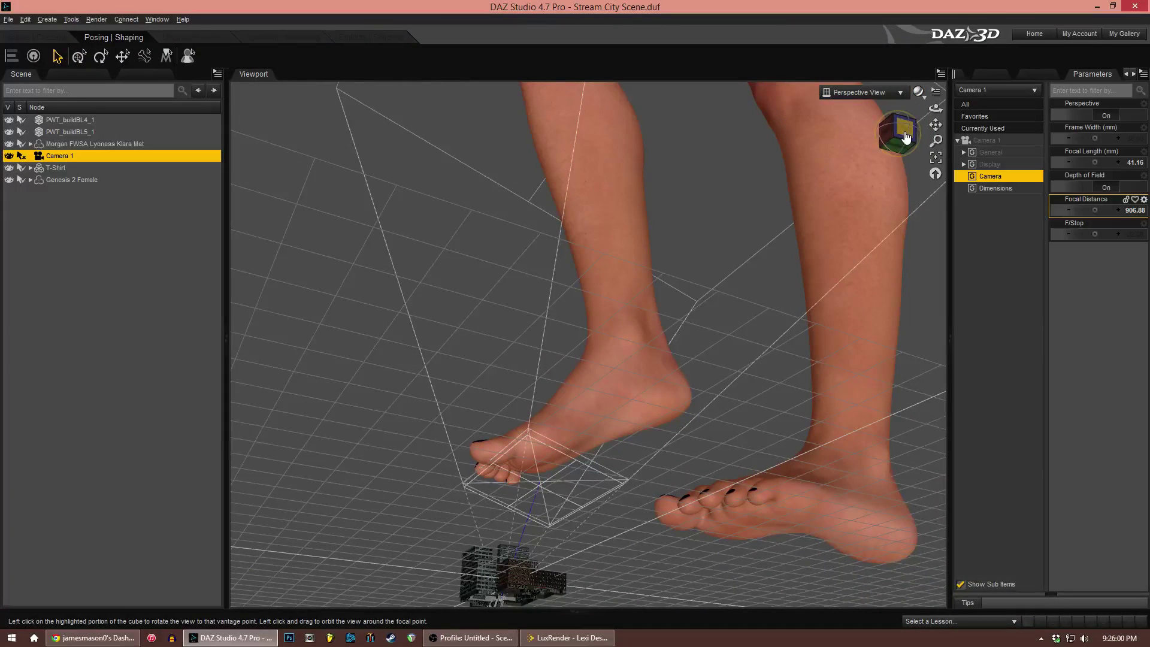
pyautogui.click(863, 93)
pyautogui.click(862, 191)
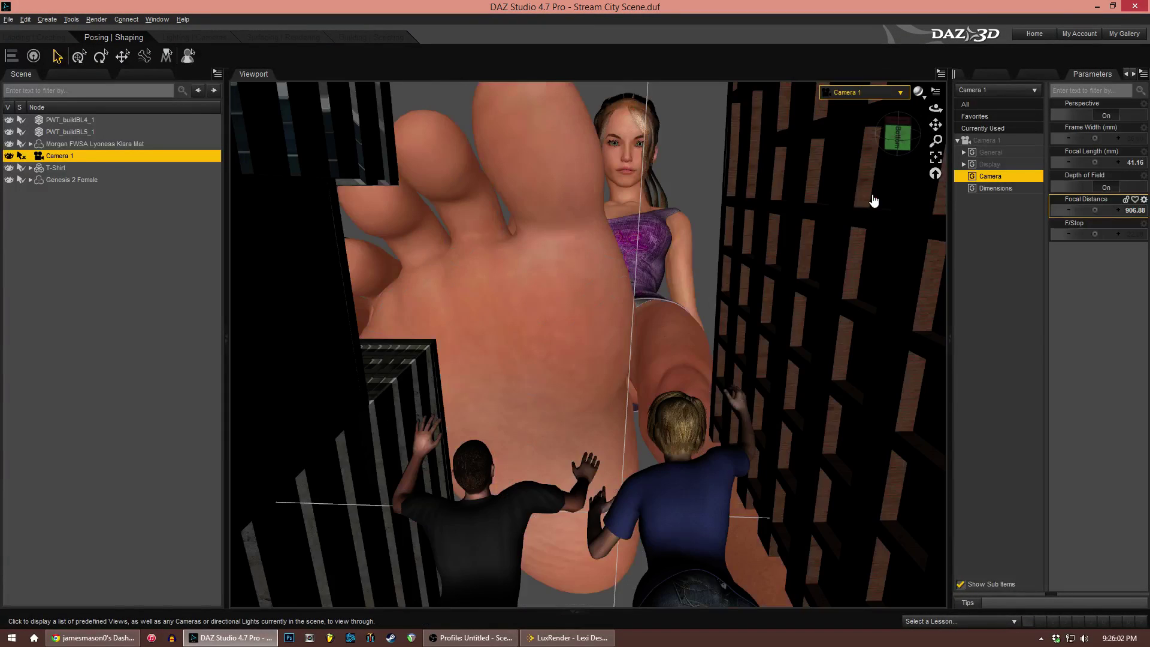
# In the Perspective View, add the SunLight from the content library's Reality lights to the scene
pyautogui.click(853, 91)
pyautogui.click(876, 97)
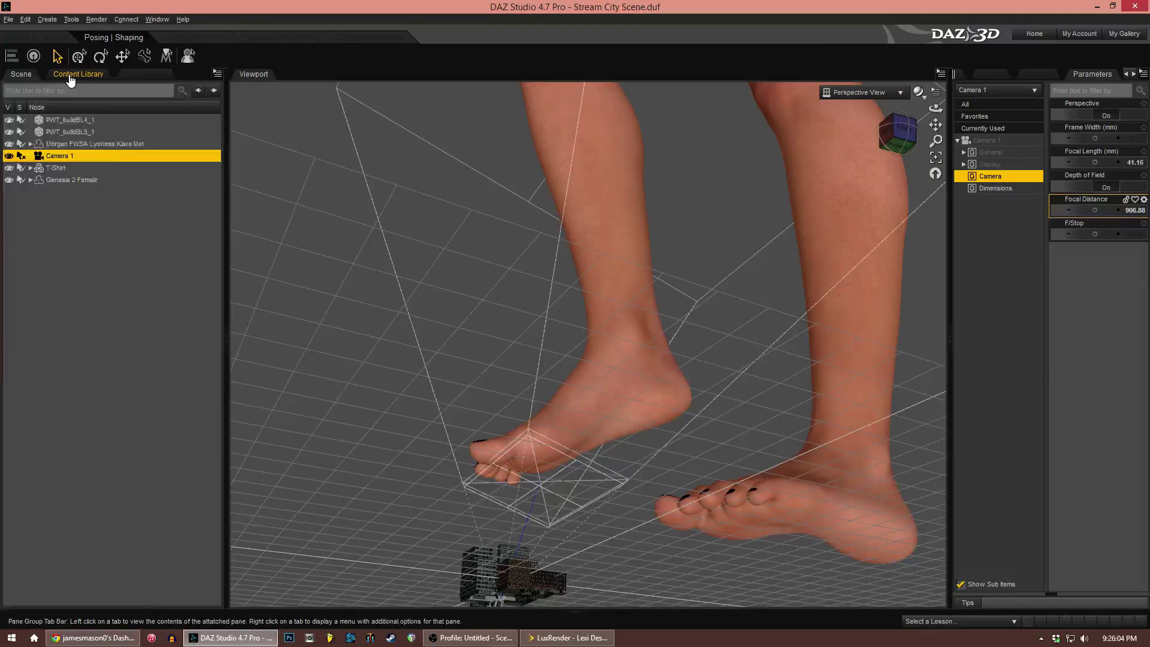
pyautogui.click(69, 77)
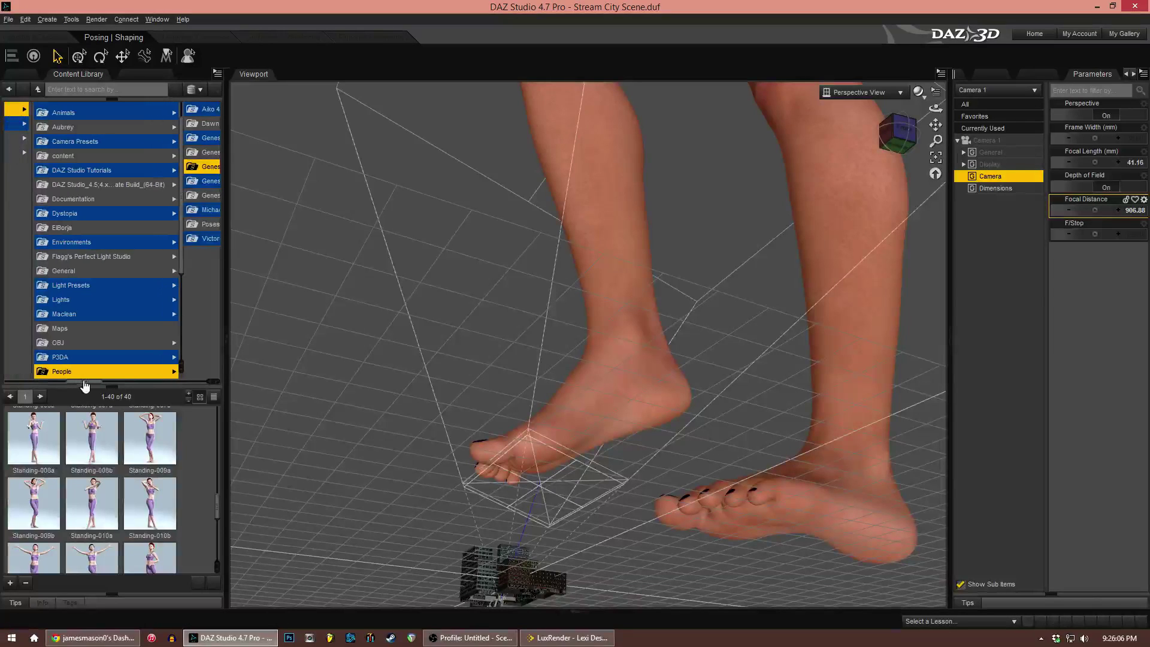
pyautogui.moveTo(89, 381); pyautogui.dragTo(59, 381)
pyautogui.click(63, 137)
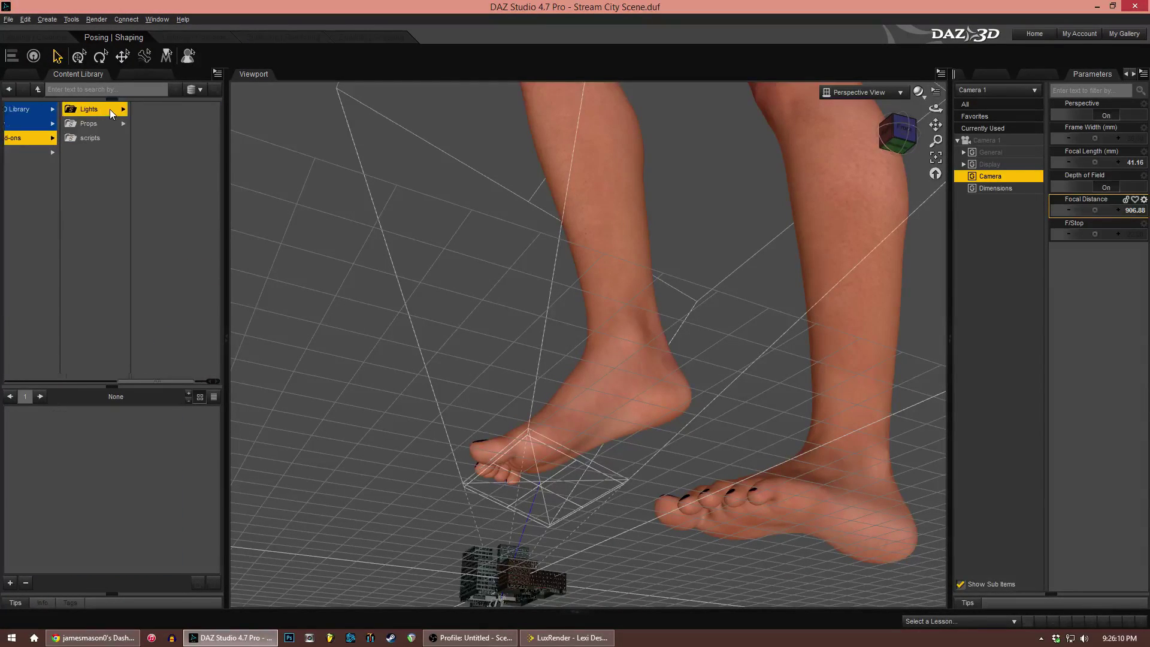
pyautogui.click(110, 109)
pyautogui.click(149, 109)
pyautogui.scroll(-3, 90, 491)
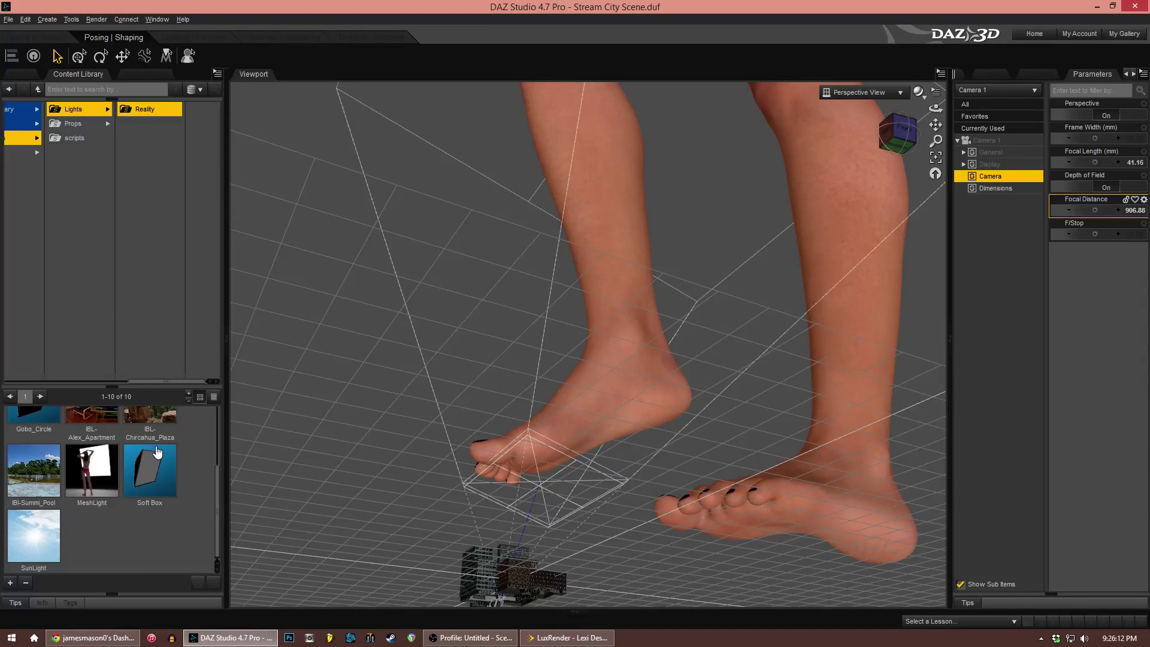
pyautogui.doubleClick(33, 536)
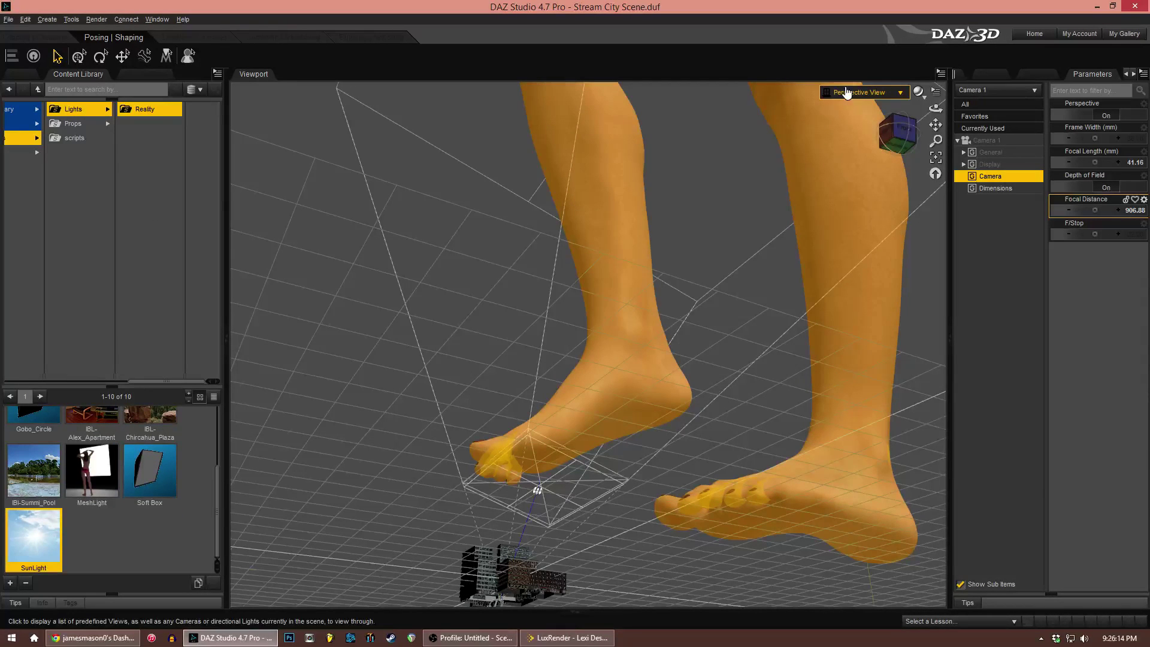
# Bring the new sun light and the buildings into view and switch to the Camera 1 view to check the lighting
pyautogui.moveTo(936, 109)
pyautogui.mouseDown()
pyautogui.moveTo(958, 171)
pyautogui.moveTo(936, 129)
pyautogui.mouseUp()
pyautogui.click(877, 92)
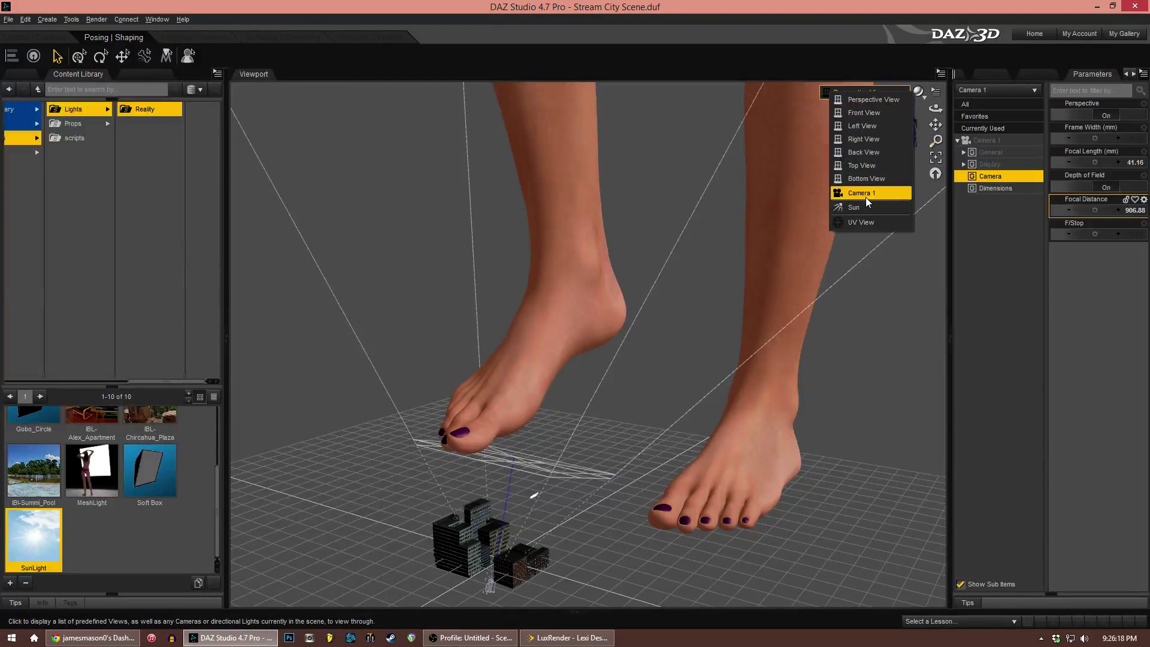
pyautogui.click(865, 196)
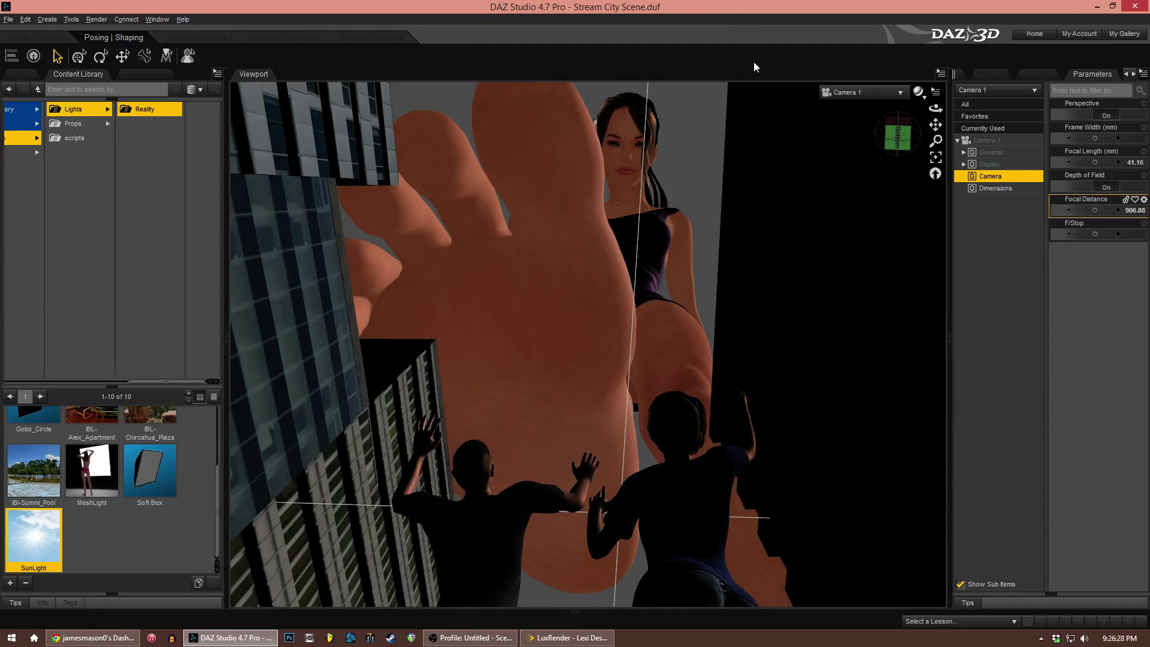
# In the Perspective View, examine the scale of the giant woman and the PWT_buildBL5_1 buildings, and select the Sun in the scene list
pyautogui.click(863, 92)
pyautogui.click(857, 97)
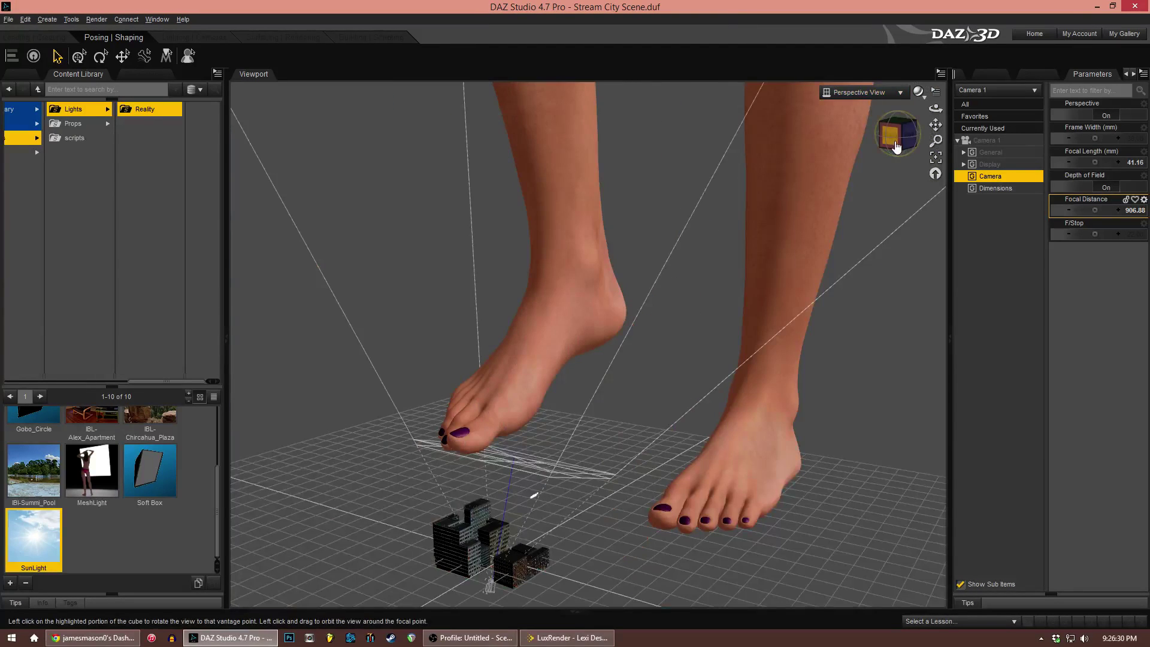
pyautogui.click(459, 542)
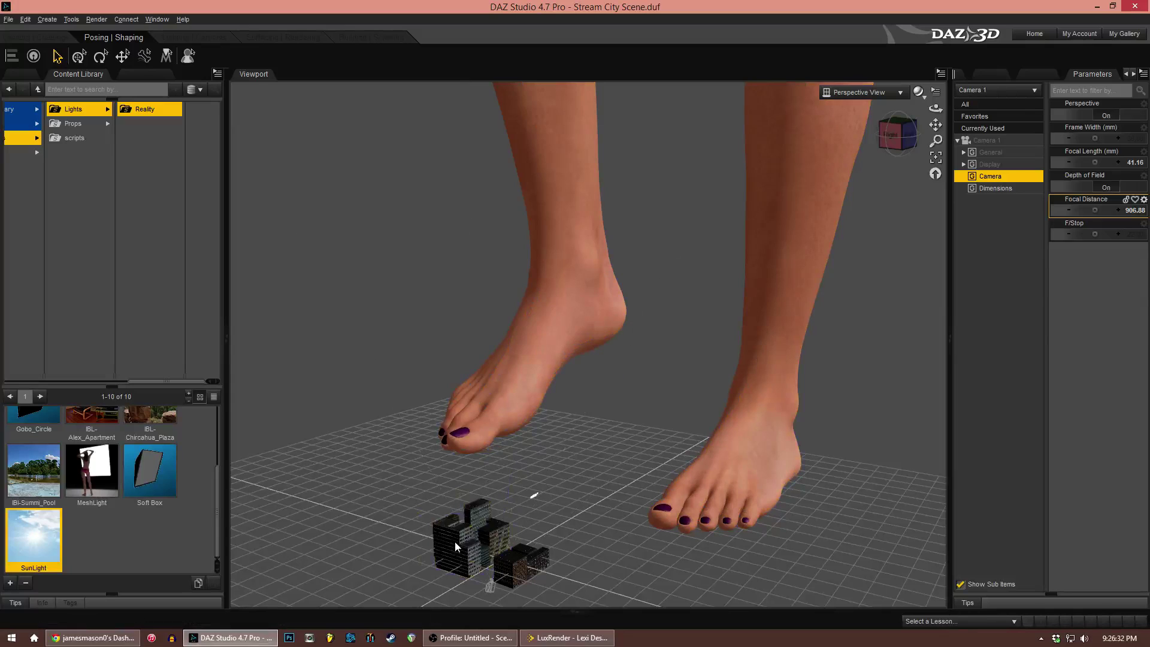
pyautogui.click(757, 465)
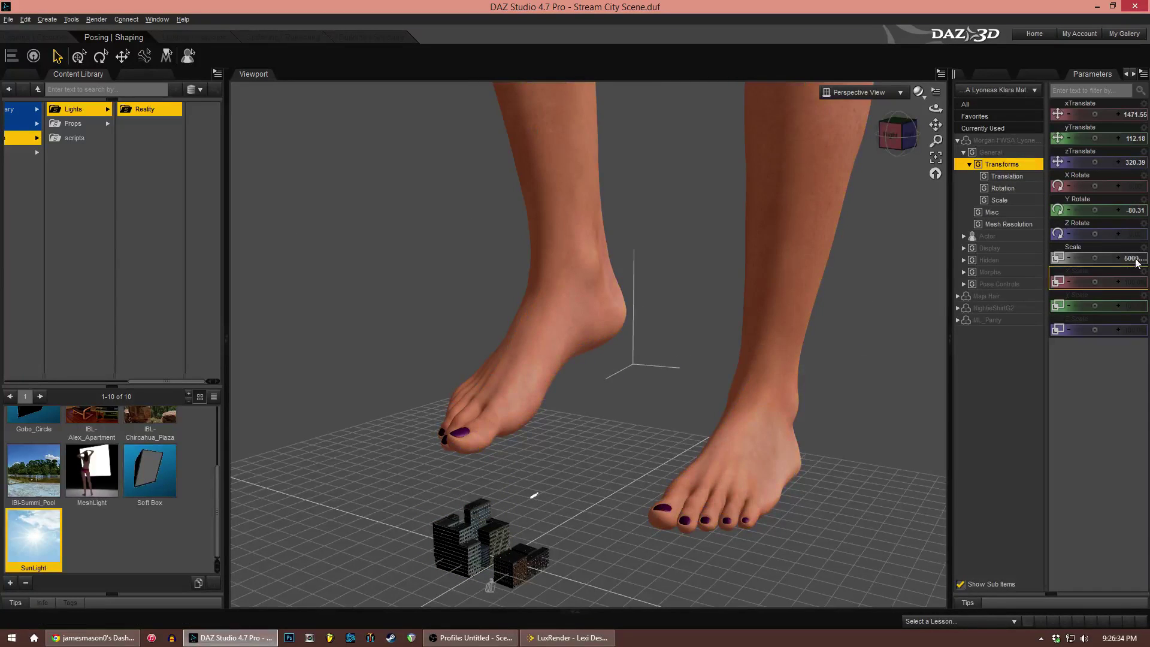
pyautogui.click(536, 497)
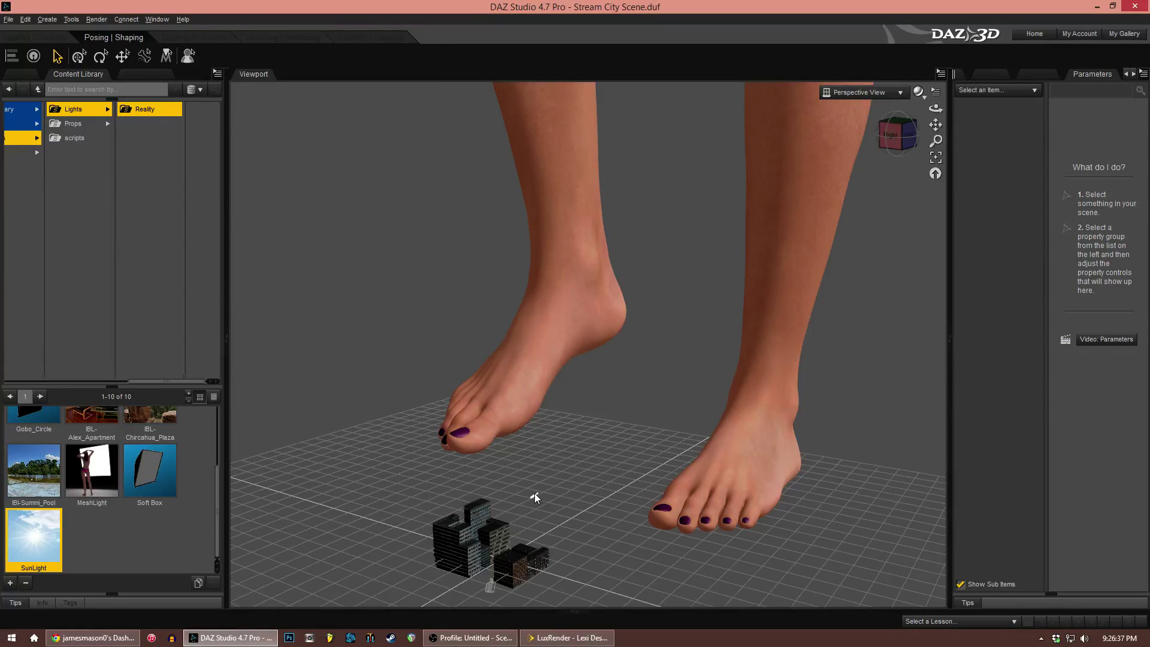
pyautogui.click(534, 495)
pyautogui.click(21, 74)
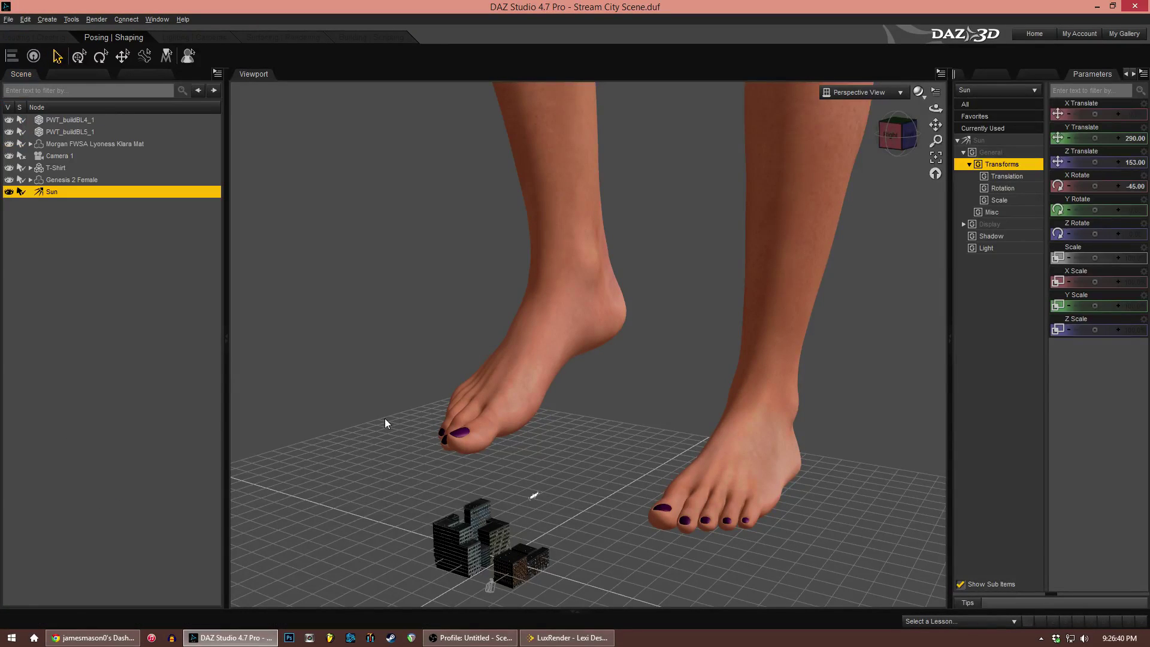
pyautogui.click(452, 541)
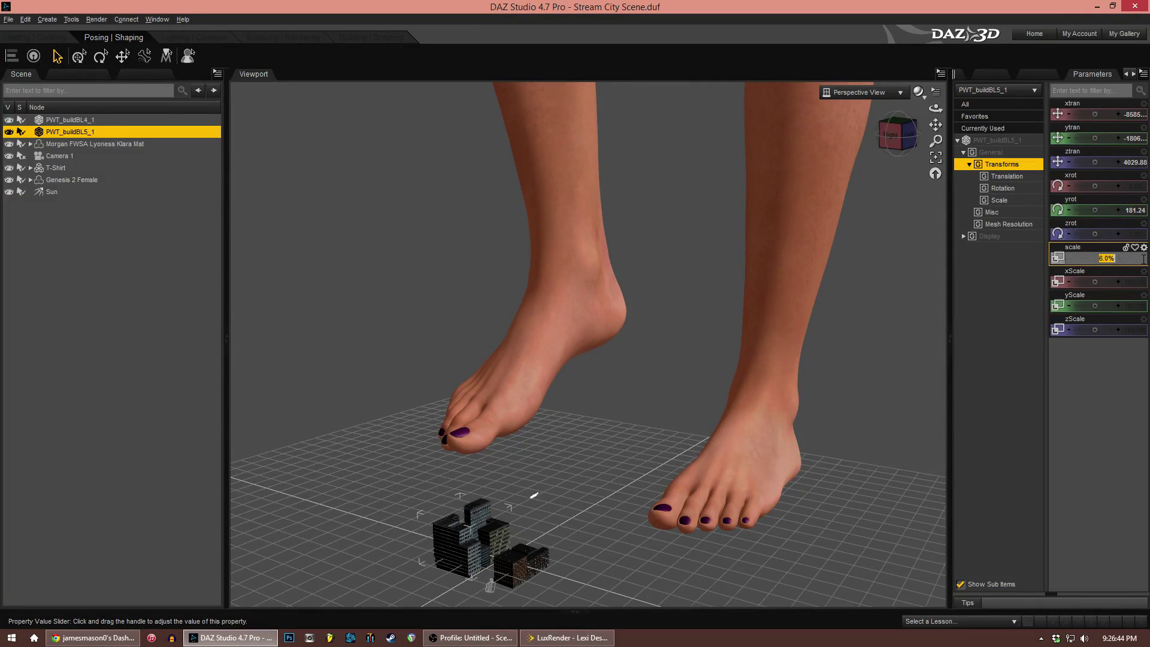
pyautogui.click(896, 347)
pyautogui.click(466, 538)
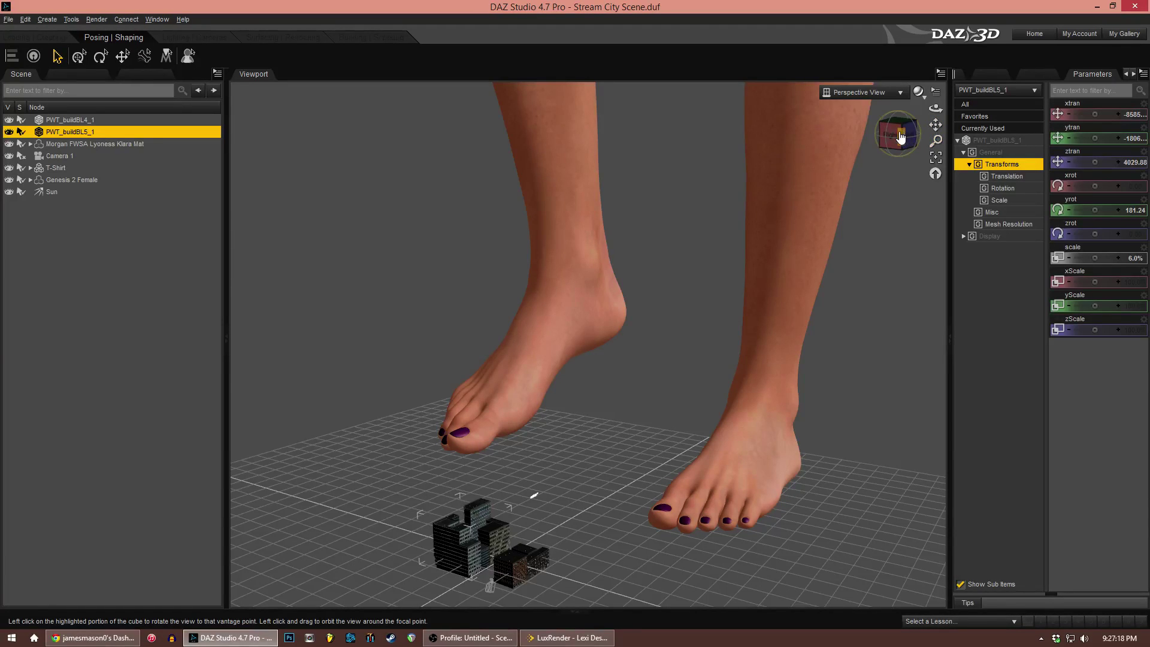
# Frame the sun light and buildings from the front, compare the lighting through Camera 1, and return to the Perspective View
pyautogui.moveTo(901, 137); pyautogui.dragTo(936, 130)
pyautogui.moveTo(543, 510); pyautogui.dragTo(515, 623)
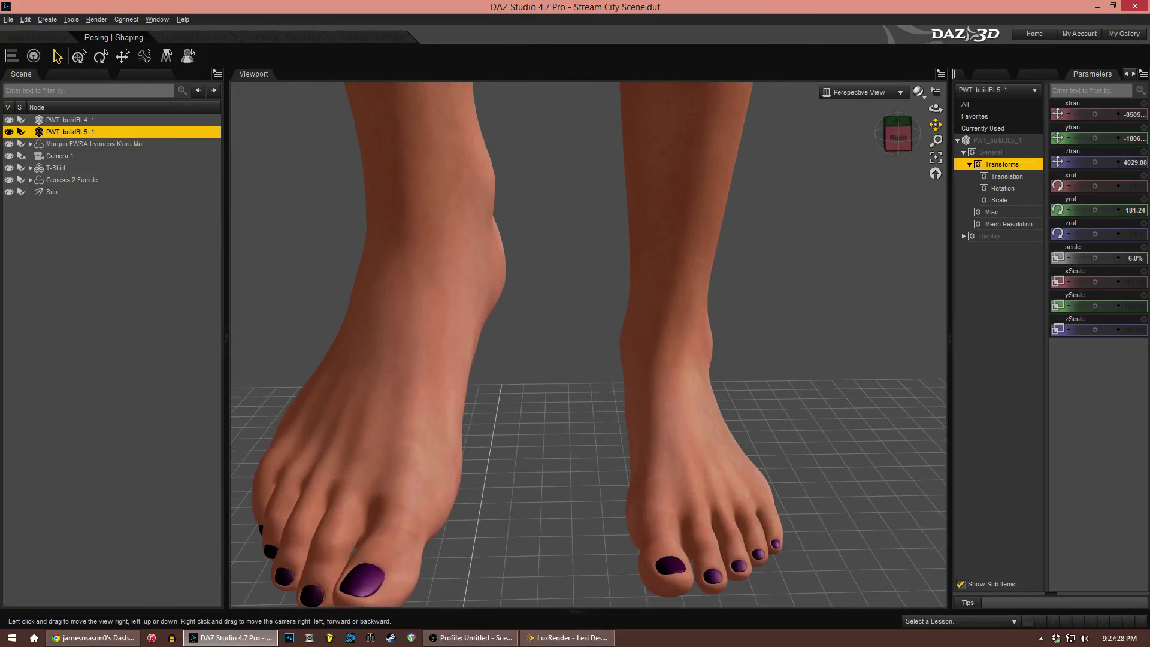
pyautogui.moveTo(936, 125); pyautogui.dragTo(584, 377)
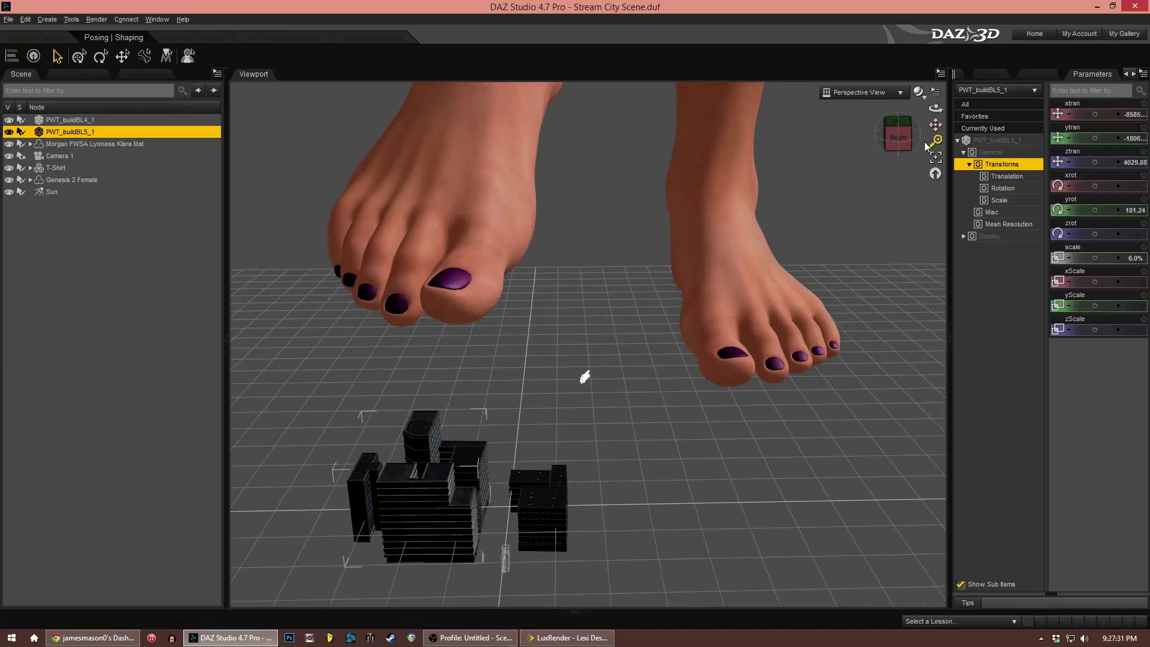
pyautogui.click(873, 94)
pyautogui.click(865, 142)
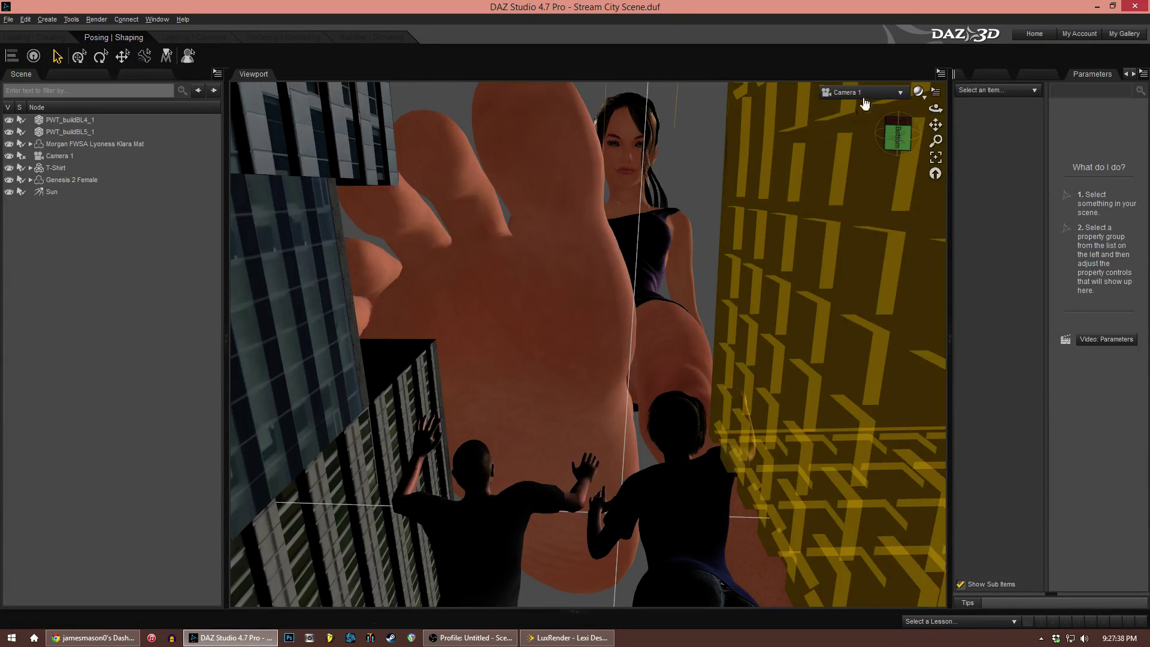
pyautogui.click(864, 97)
pyautogui.click(863, 103)
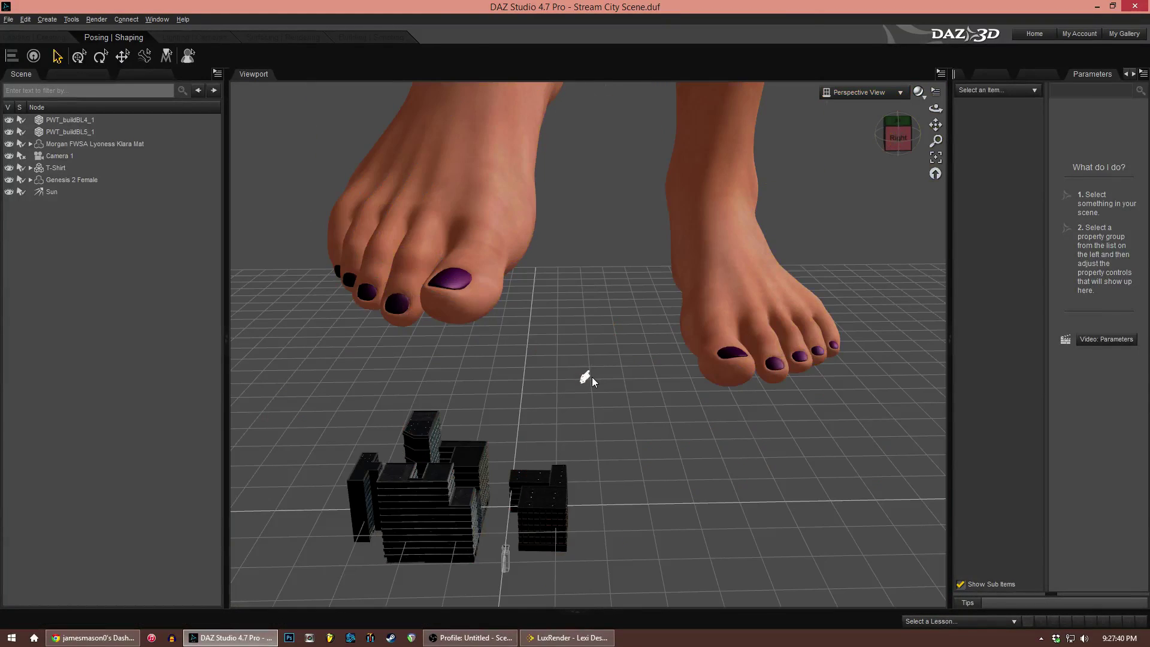
# Tilt the Sun to an X Rotate of about -63.07 and check the lighting through Camera 1
pyautogui.click(587, 378)
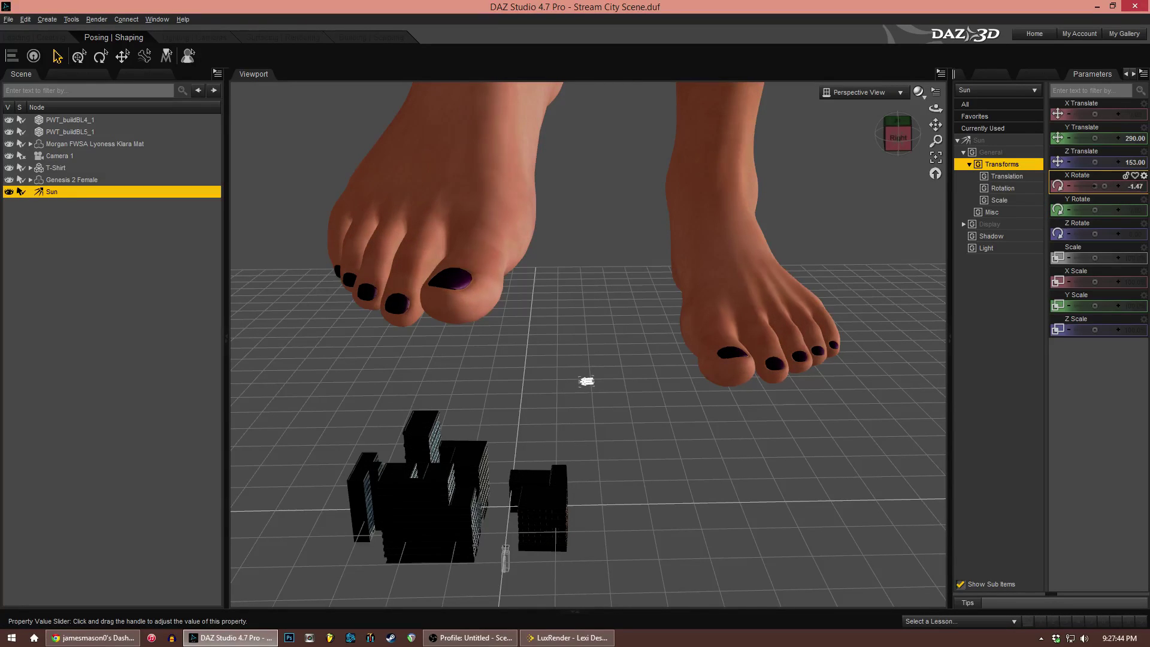
pyautogui.moveTo(585, 380); pyautogui.dragTo(583, 375)
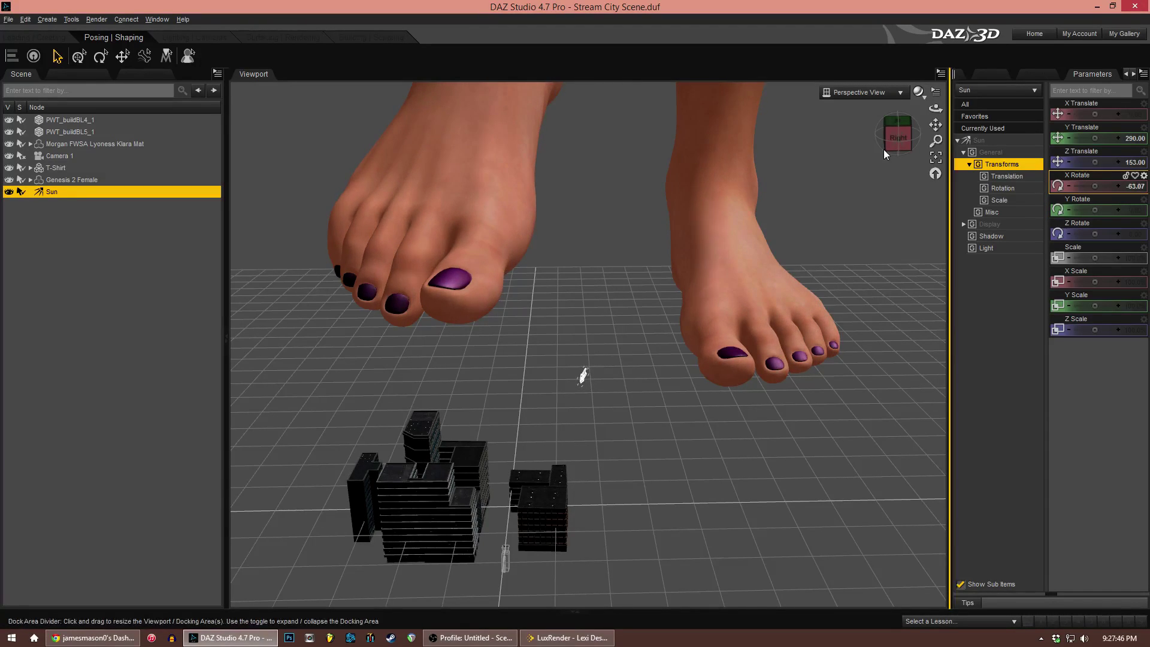
pyautogui.click(861, 93)
pyautogui.click(858, 210)
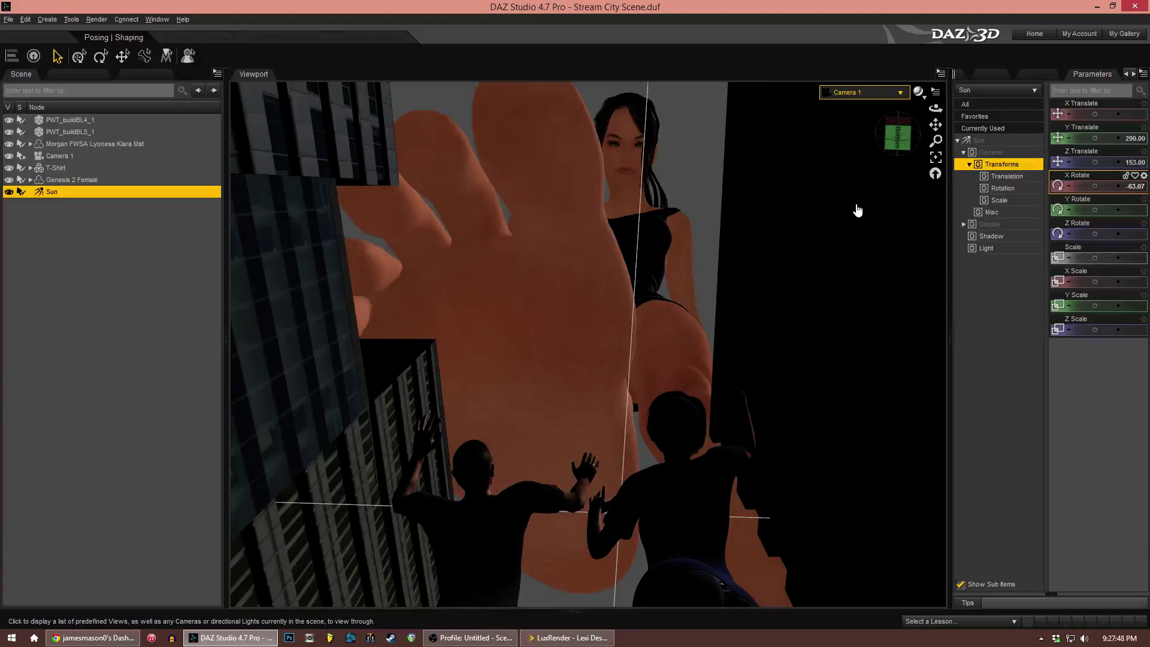
# In the Perspective View, set the Sun's X Rotate to about -91.22 and Y Rotate to about -12.79, and check Camera 1
pyautogui.click(879, 94)
pyautogui.click(879, 95)
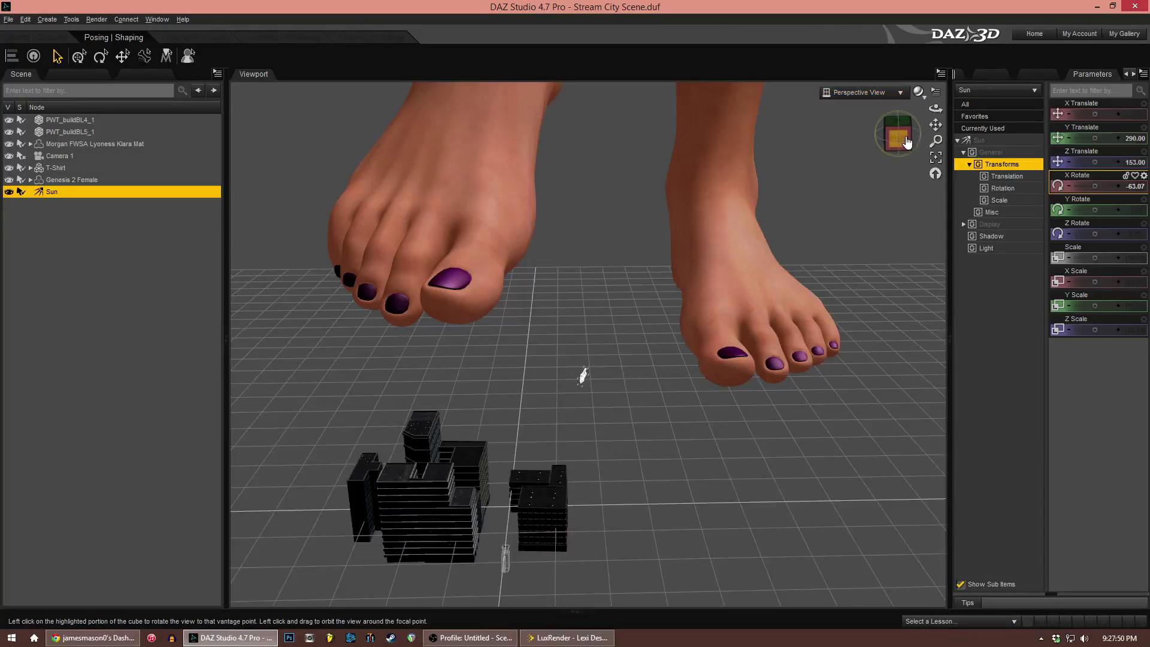
pyautogui.moveTo(907, 143); pyautogui.dragTo(936, 112)
pyautogui.moveTo(1095, 210); pyautogui.dragTo(1088, 187)
pyautogui.click(862, 93)
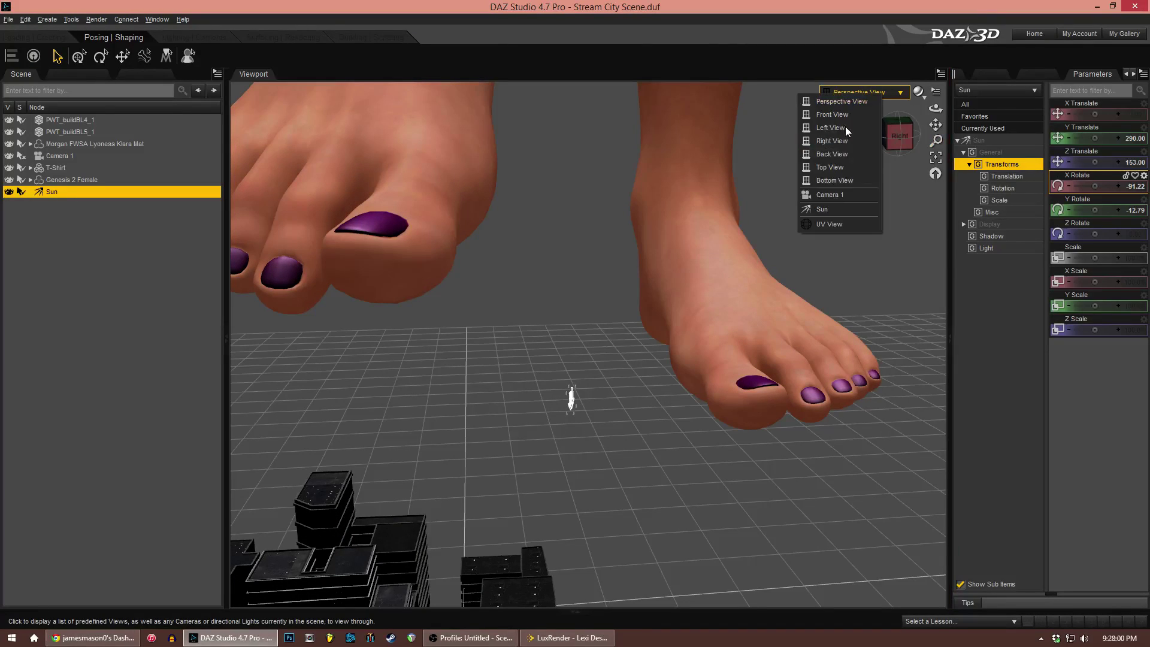
pyautogui.click(842, 199)
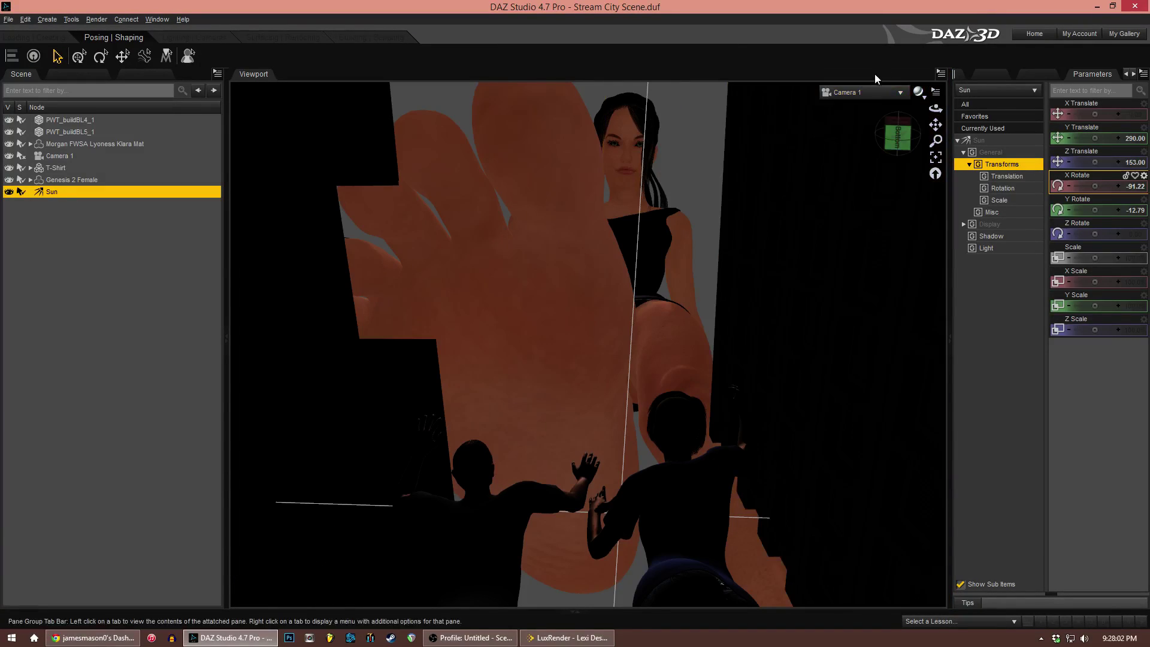
# Set the Sun's X Rotate to about -63.50 from the Perspective View and look at the scene through the Sun's own view
pyautogui.click(875, 92)
pyautogui.click(851, 103)
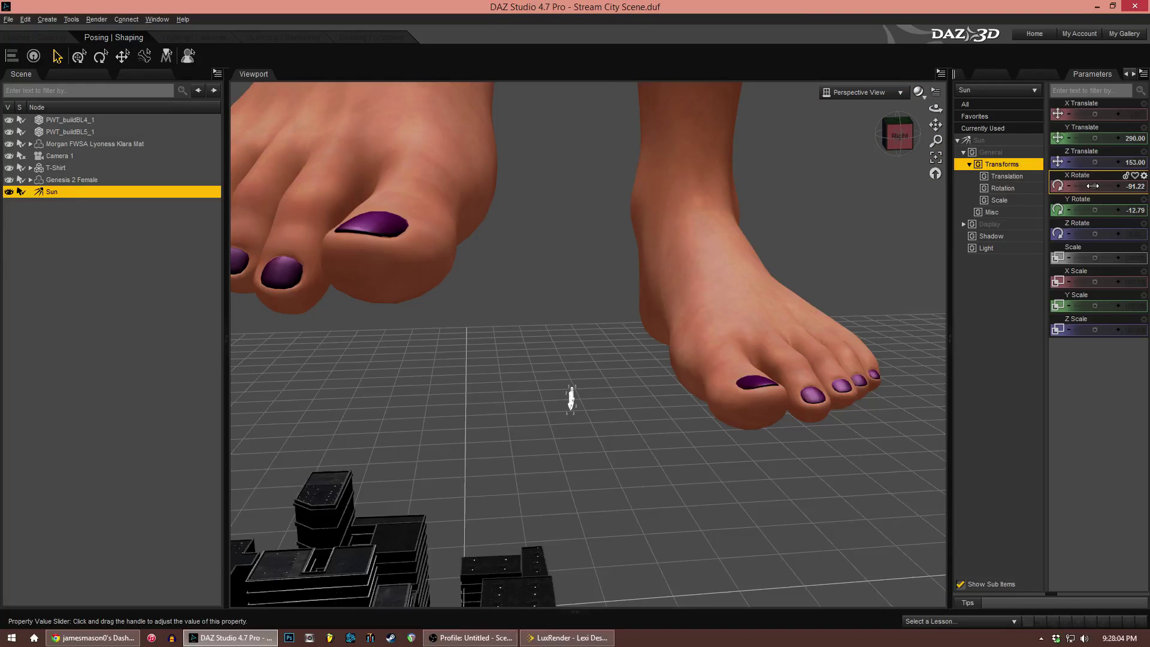
pyautogui.moveTo(1092, 186); pyautogui.dragTo(1104, 187)
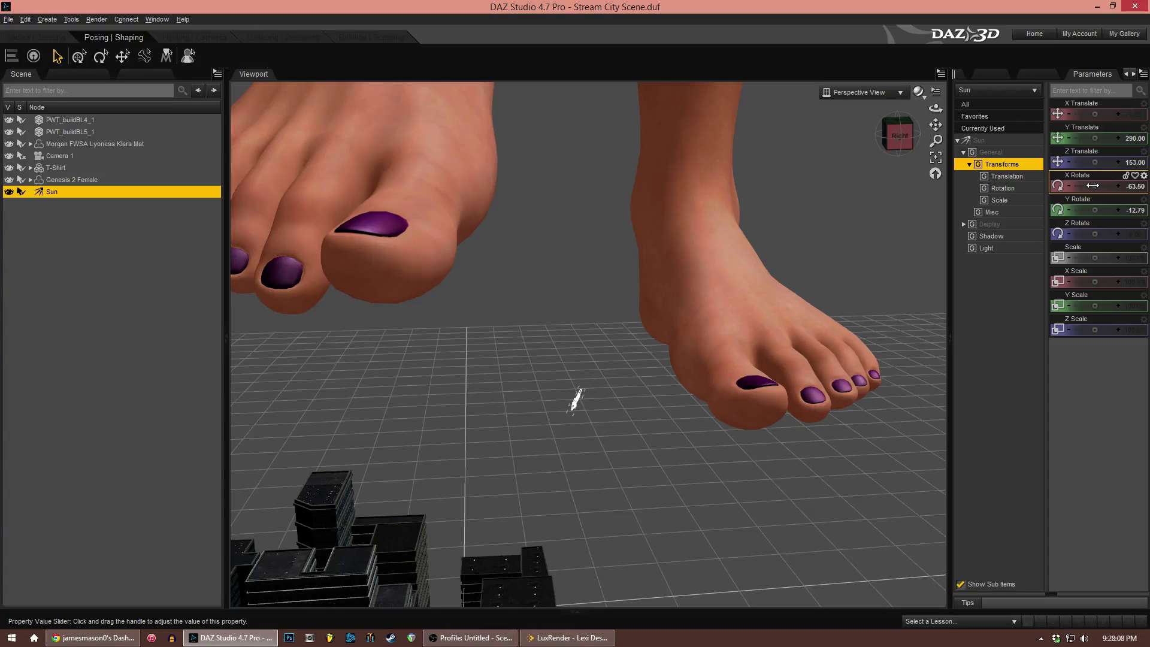
pyautogui.moveTo(1093, 186)
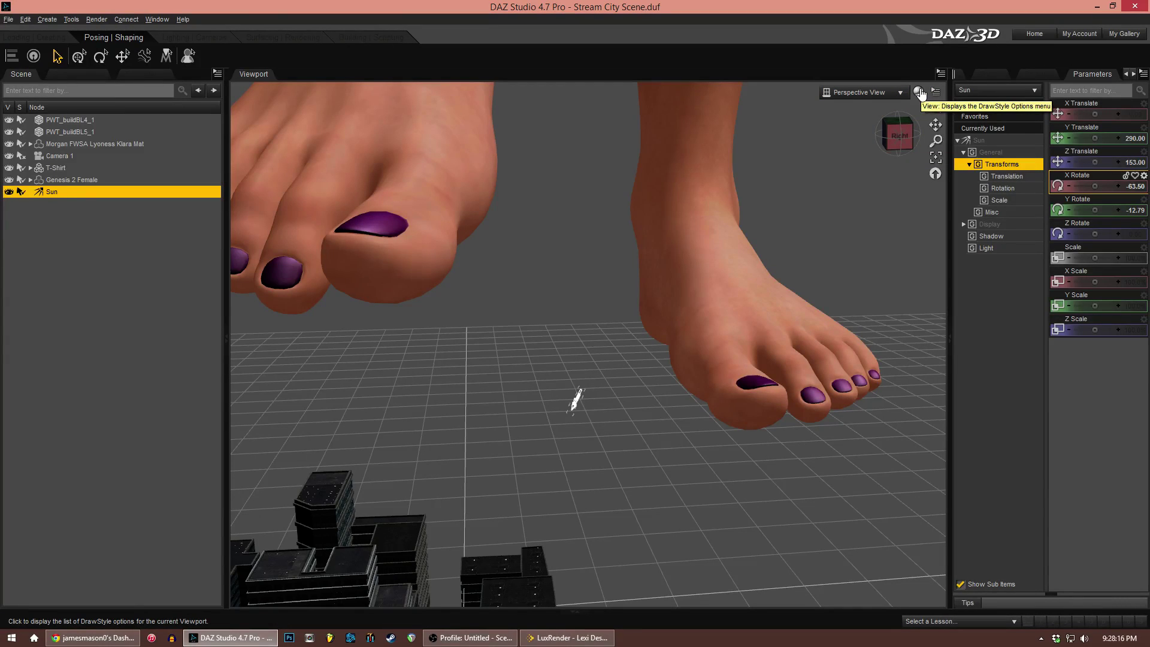
pyautogui.click(862, 92)
pyautogui.click(843, 210)
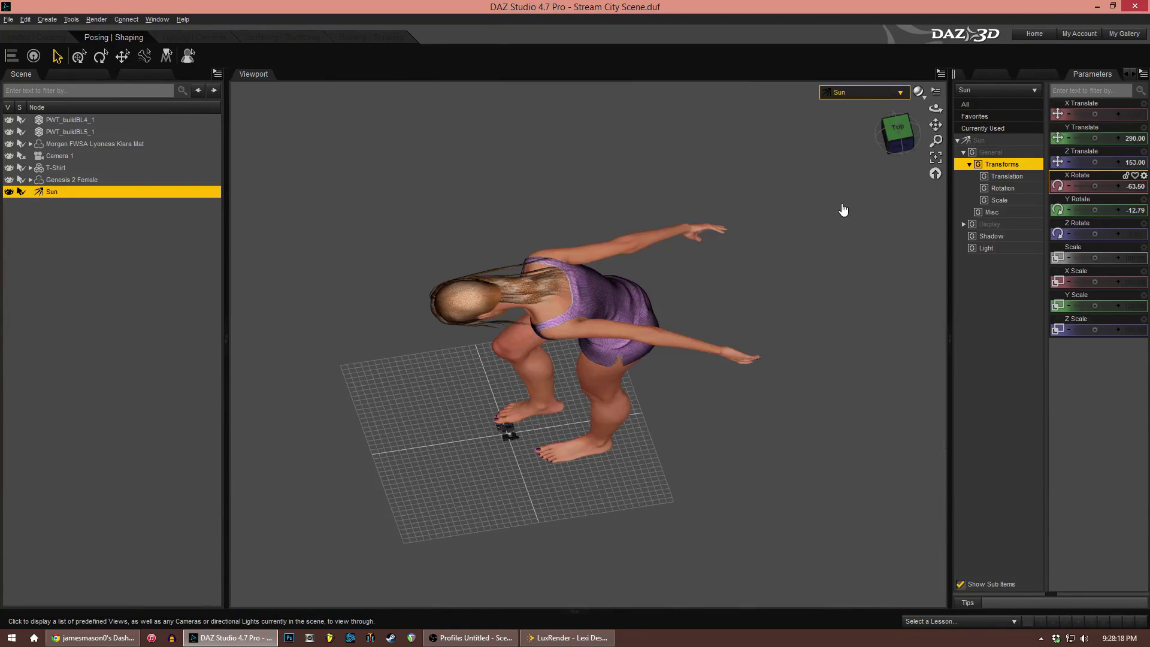
pyautogui.click(863, 92)
pyautogui.click(858, 161)
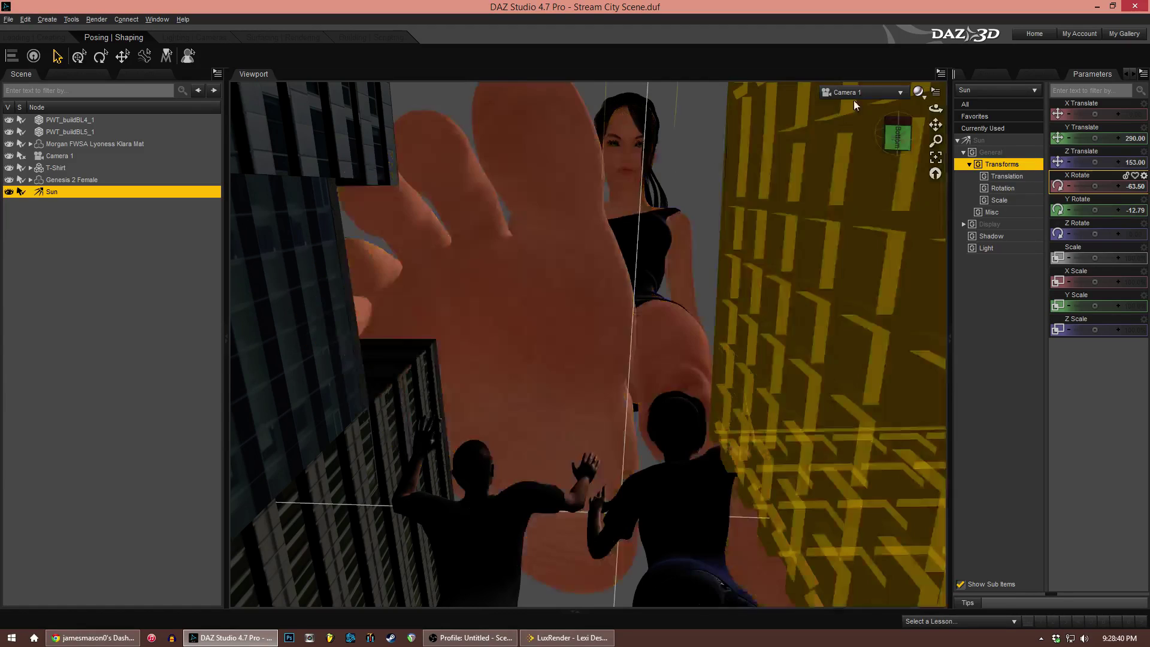
# Switch to the Surfacing | Rendering workspace, view through Camera 1 and apply the 4x3 render preset of 2048 x 1536
pyautogui.click(300, 38)
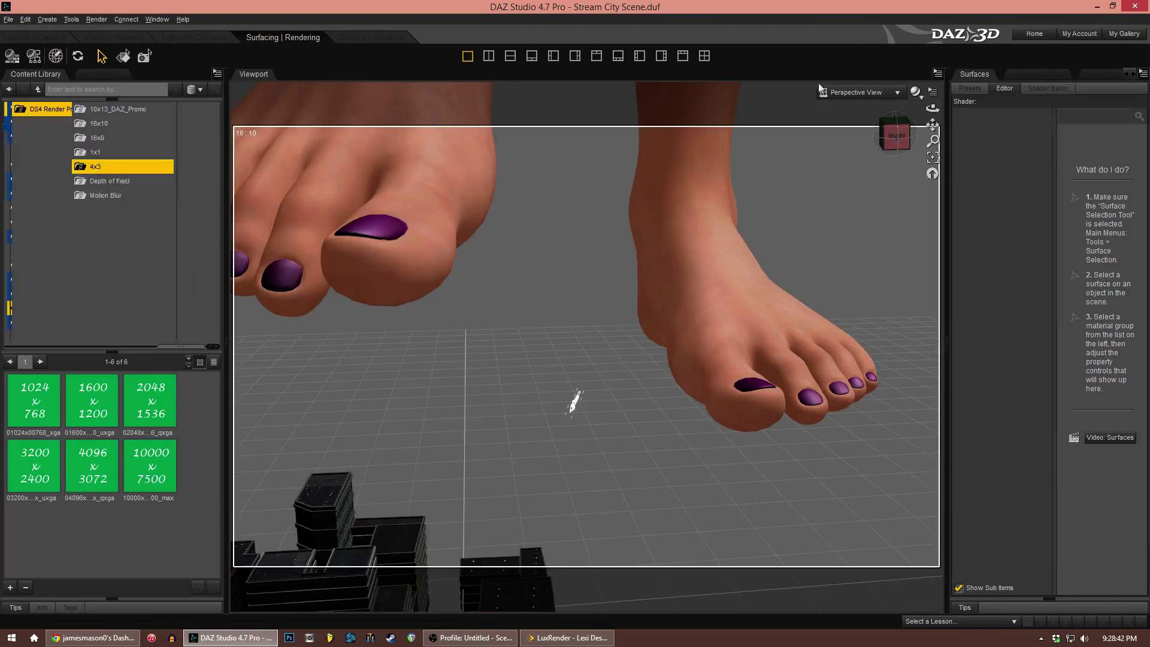
pyautogui.click(838, 92)
pyautogui.click(846, 192)
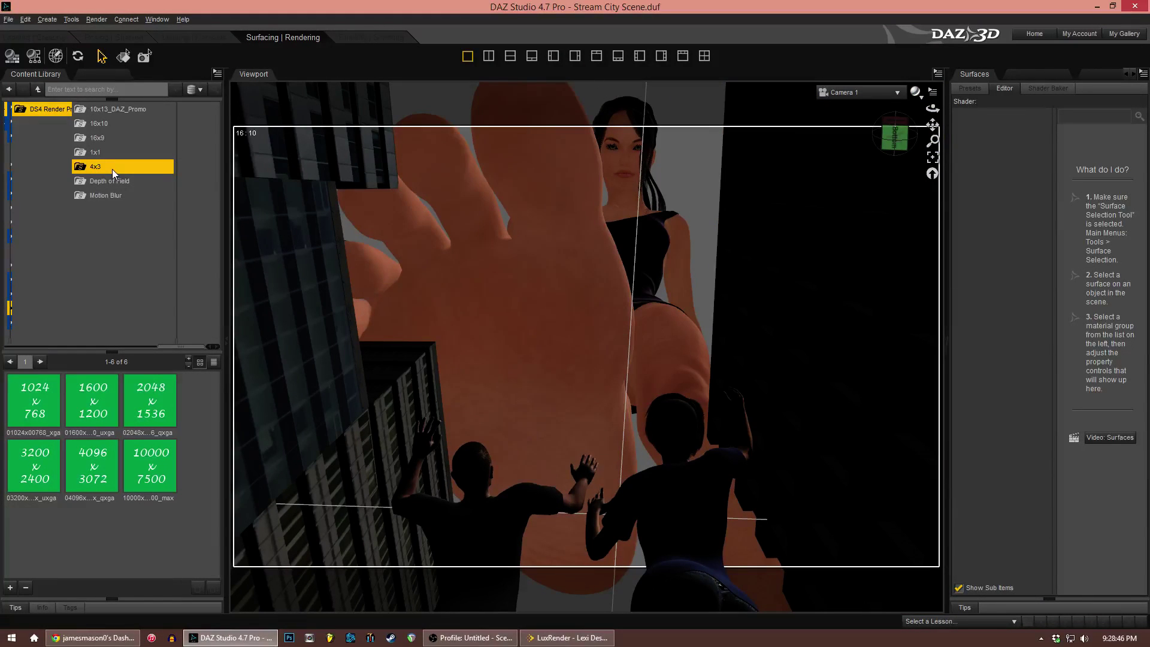
pyautogui.doubleClick(157, 400)
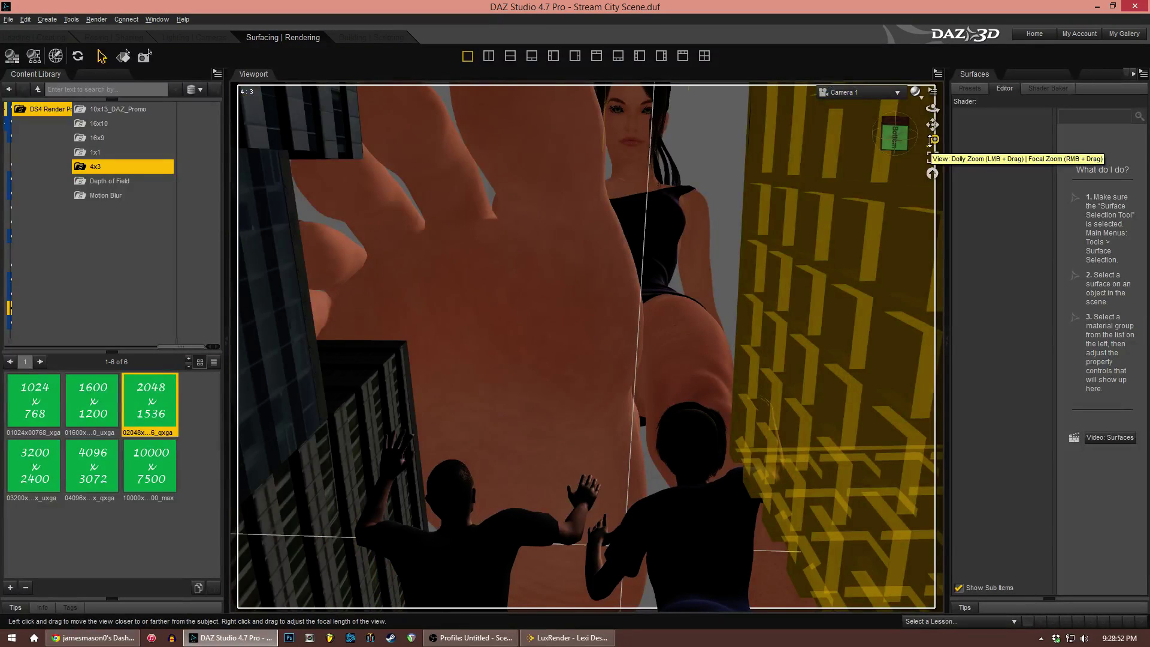
# Reframe Camera 1 so both small figures and the giant woman's face fit the 4:3 frame, and save the scene with the Render Settings shown
pyautogui.moveTo(932, 138)
pyautogui.mouseDown()
pyautogui.moveTo(933, 148)
pyautogui.moveTo(934, 126)
pyautogui.mouseUp()
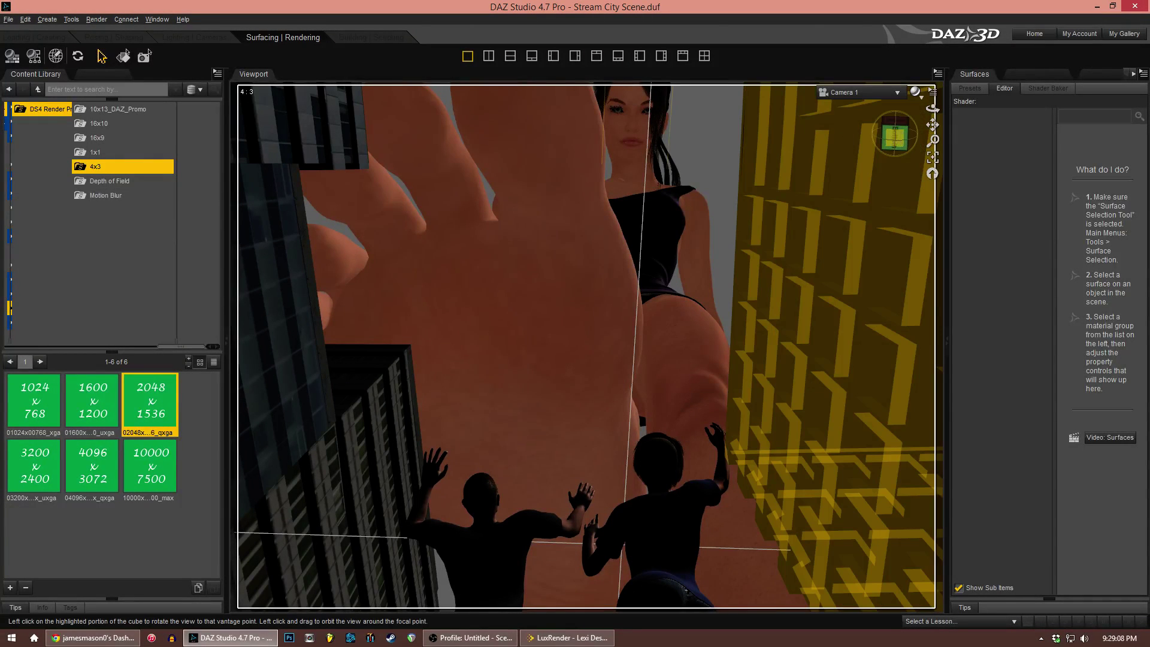
pyautogui.moveTo(898, 140); pyautogui.dragTo(929, 118)
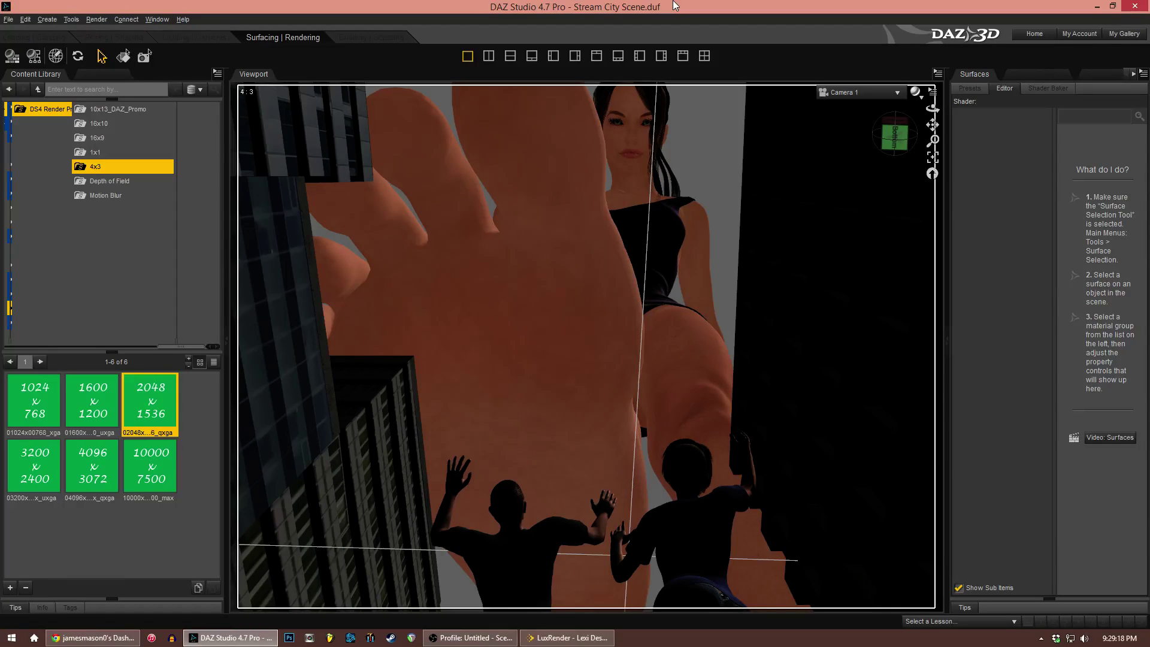
pyautogui.click(1030, 76)
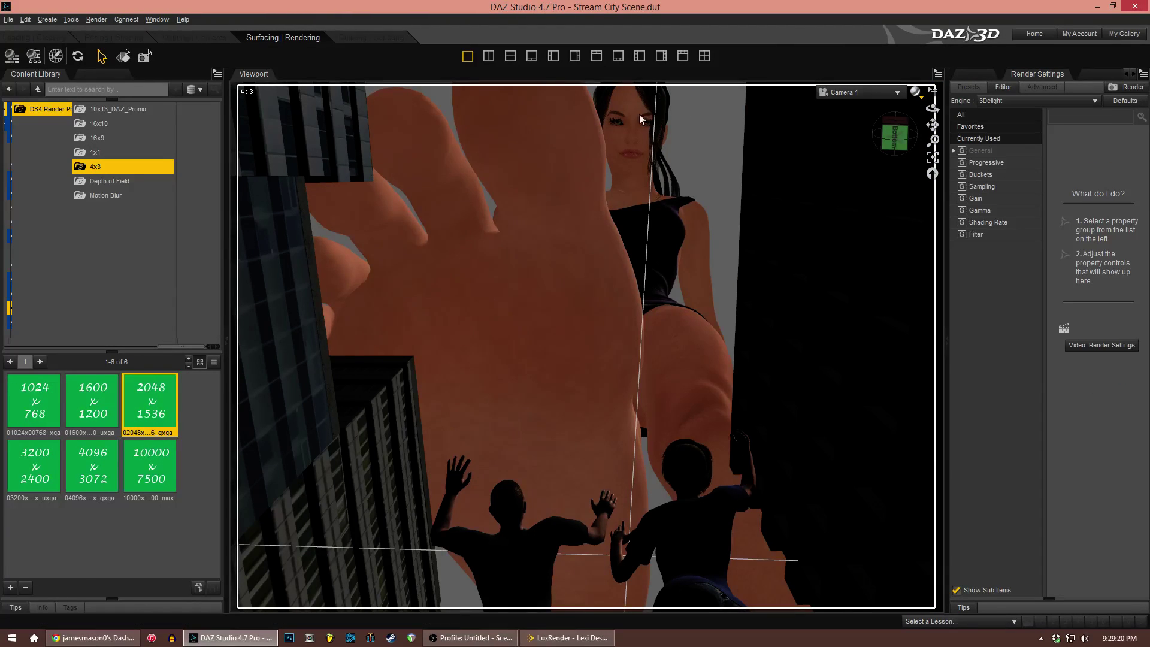
pyautogui.hotkey('ctrl', 's')
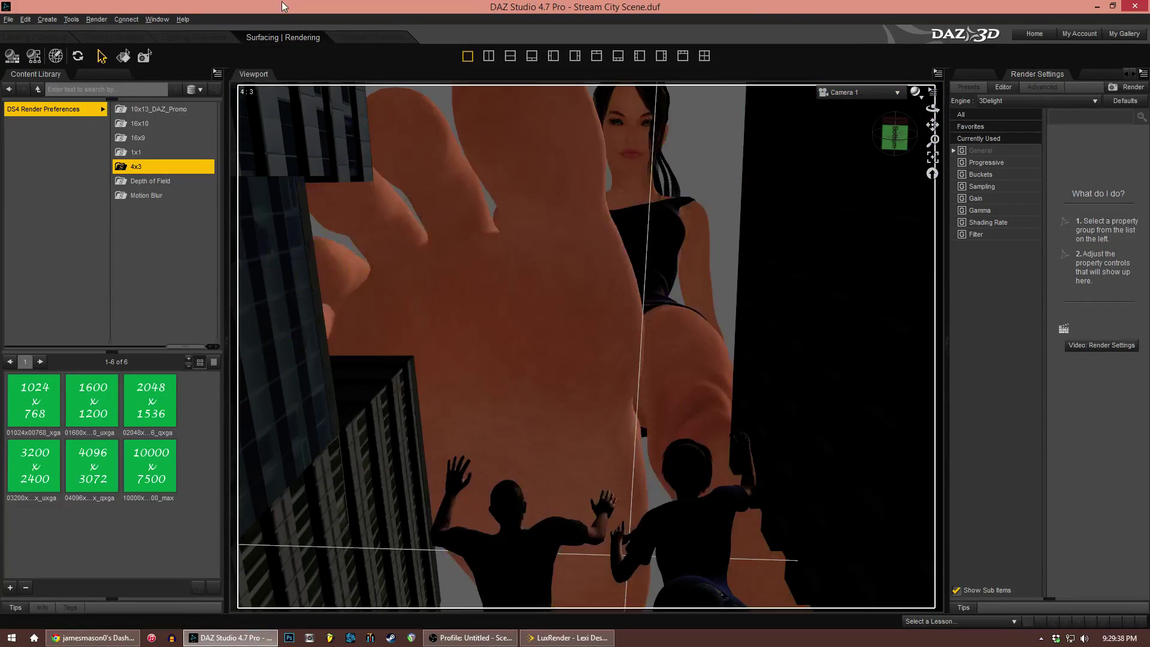
# Return to the Perspective View, bring the giant feet and sun light into view, and open the Reality Render window
pyautogui.click(845, 96)
pyautogui.click(803, 163)
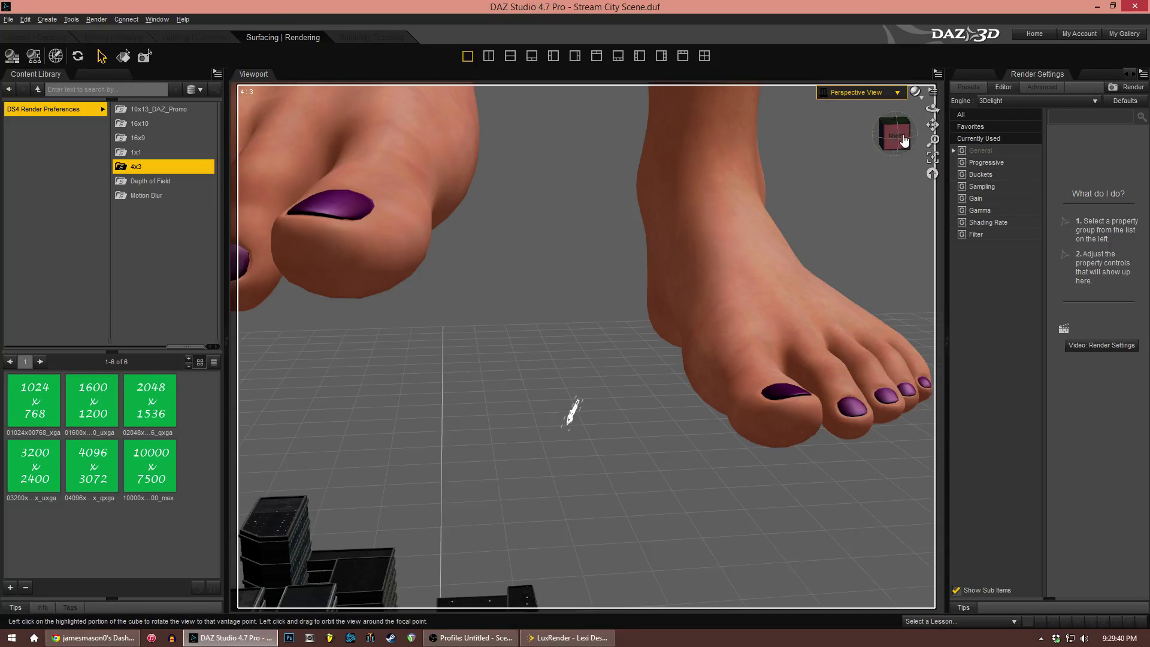
pyautogui.moveTo(903, 140)
pyautogui.mouseDown()
pyautogui.moveTo(865, 142)
pyautogui.moveTo(896, 143)
pyautogui.mouseUp()
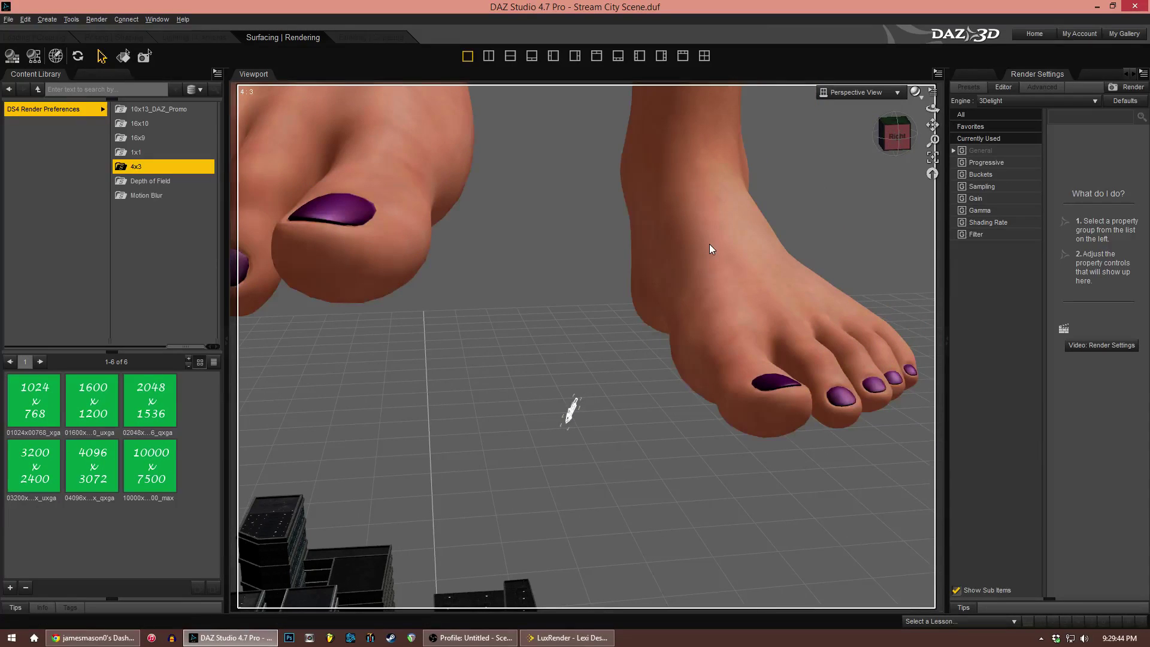
pyautogui.moveTo(933, 125); pyautogui.dragTo(964, 130)
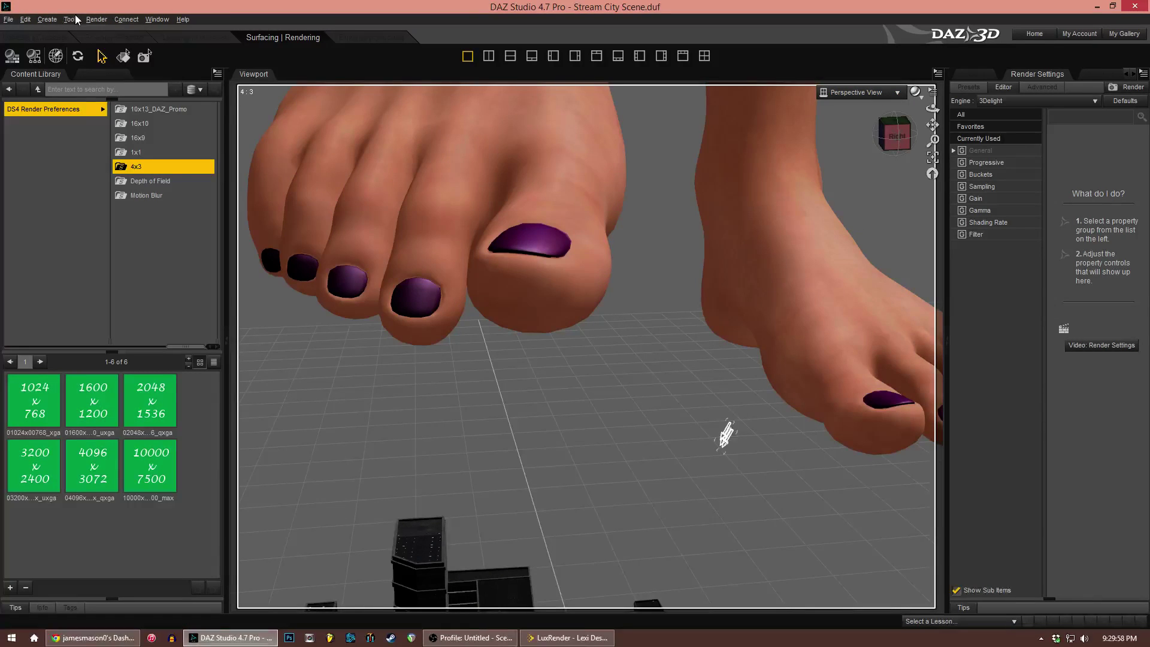
pyautogui.click(95, 19)
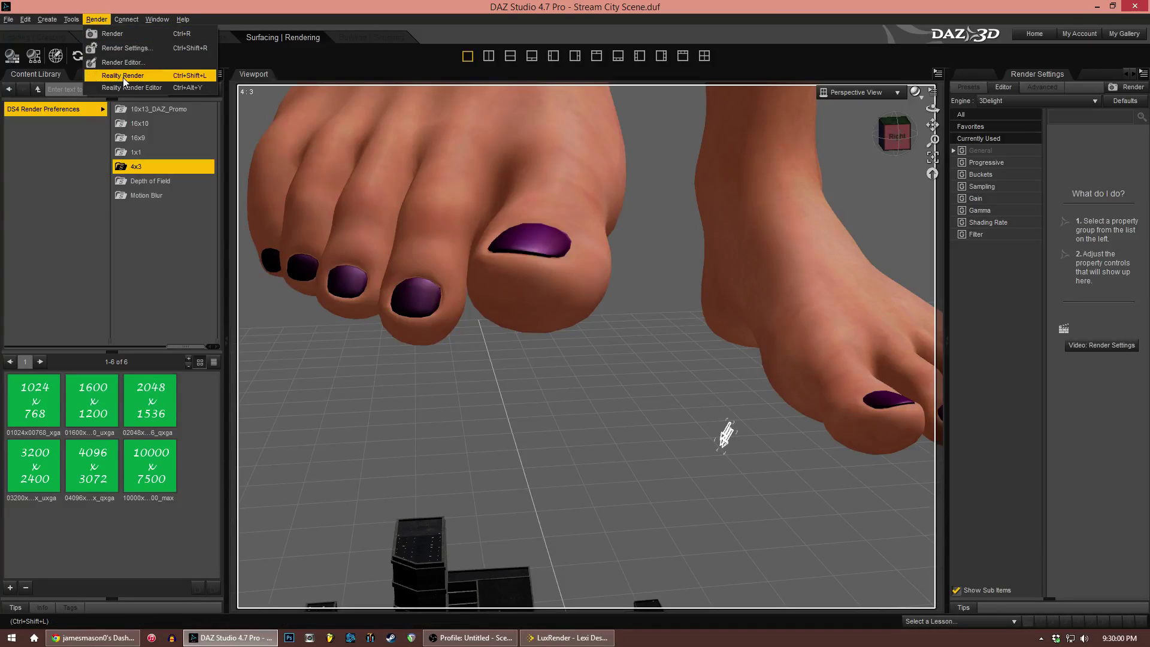
pyautogui.click(123, 77)
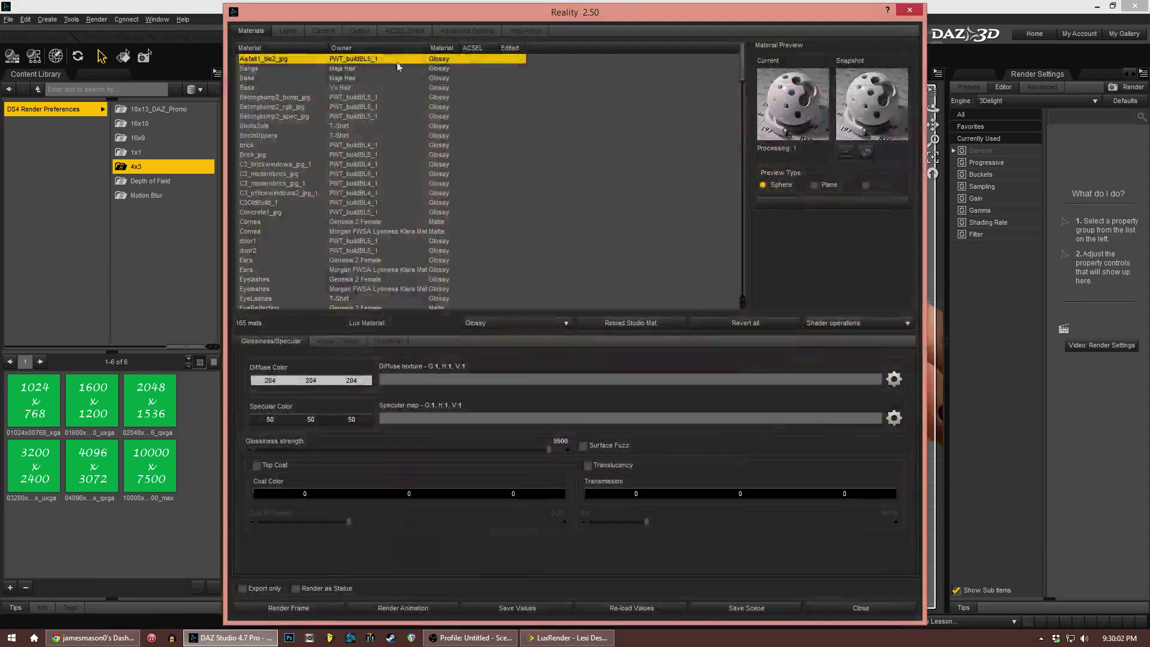
# Sort Reality's material list by owner and select the Ears material of Genesis 2 Female
pyautogui.moveTo(742, 68); pyautogui.dragTo(742, 298)
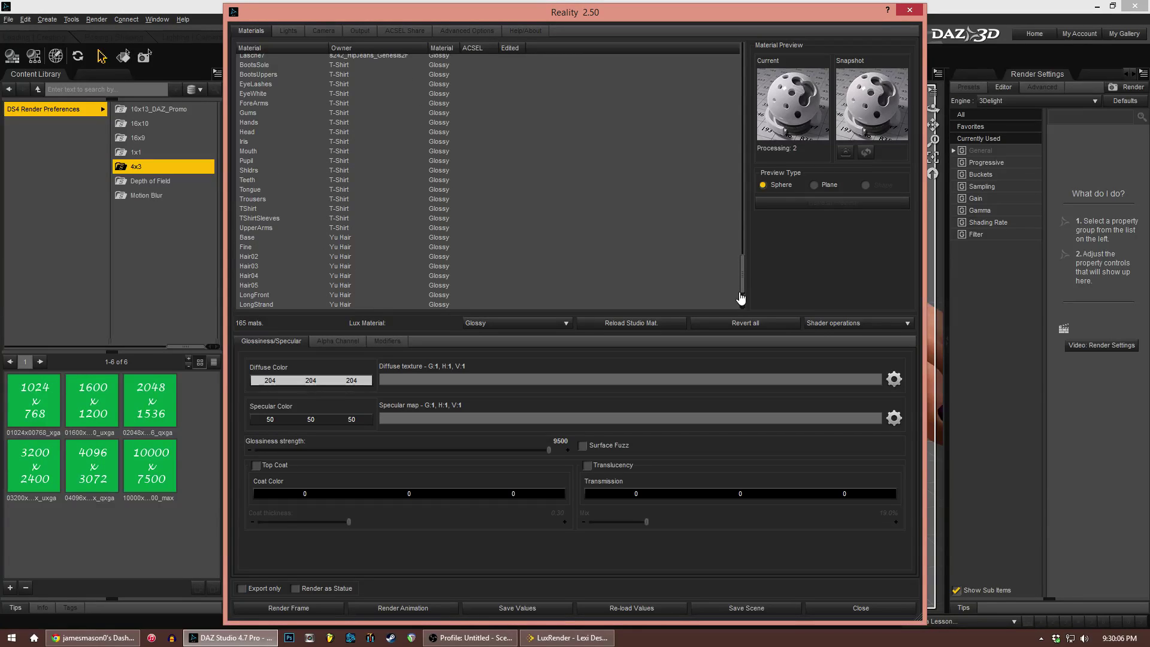
pyautogui.click(453, 109)
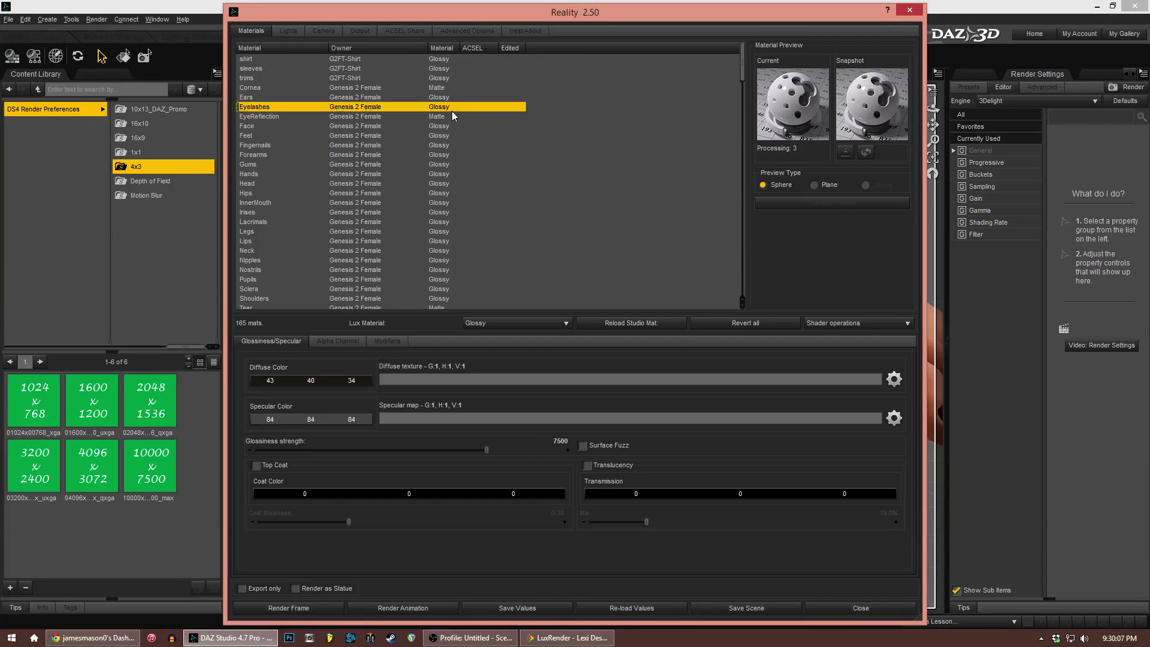
pyautogui.click(444, 98)
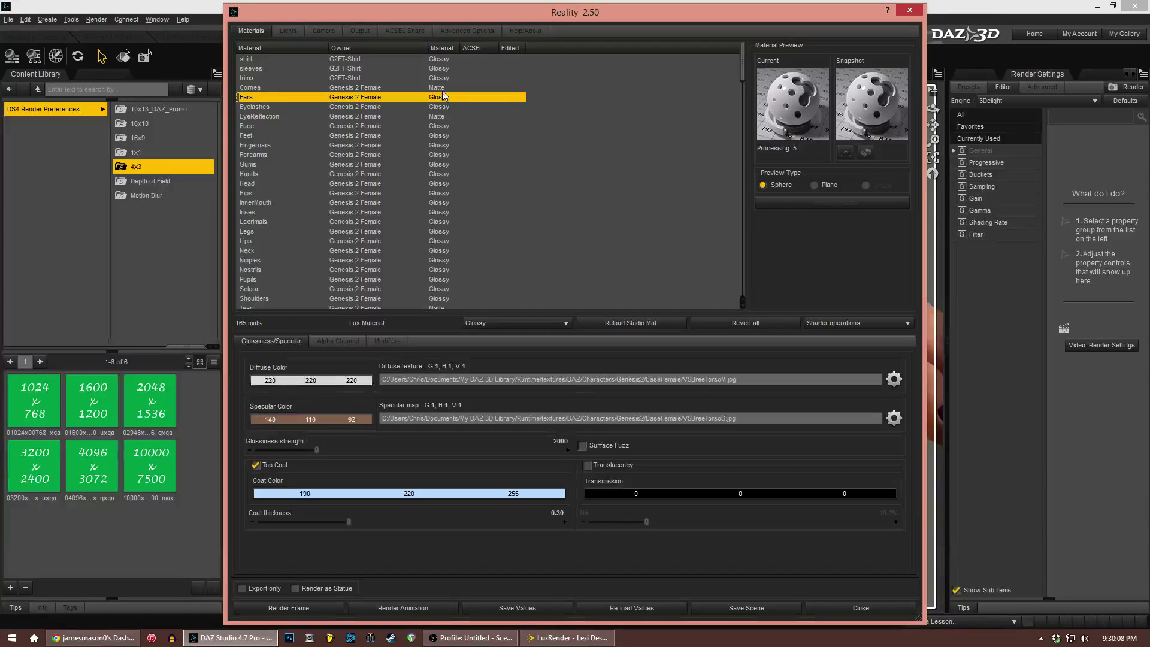